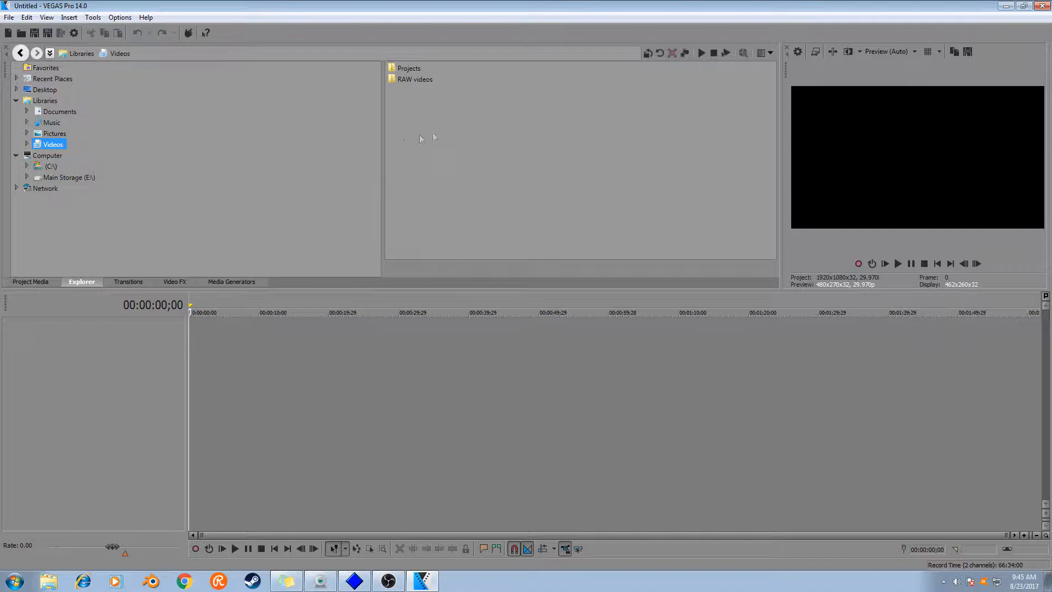
# Open the Obs Studio folder inside the RAW videos folder of the Videos library
pyautogui.click(410, 78)
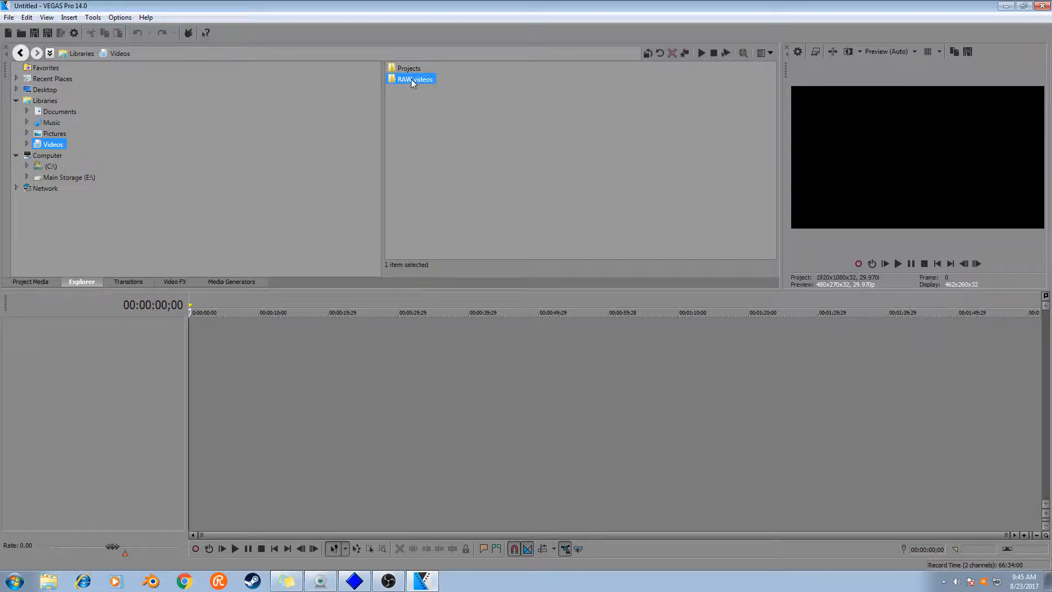
pyautogui.doubleClick(411, 79)
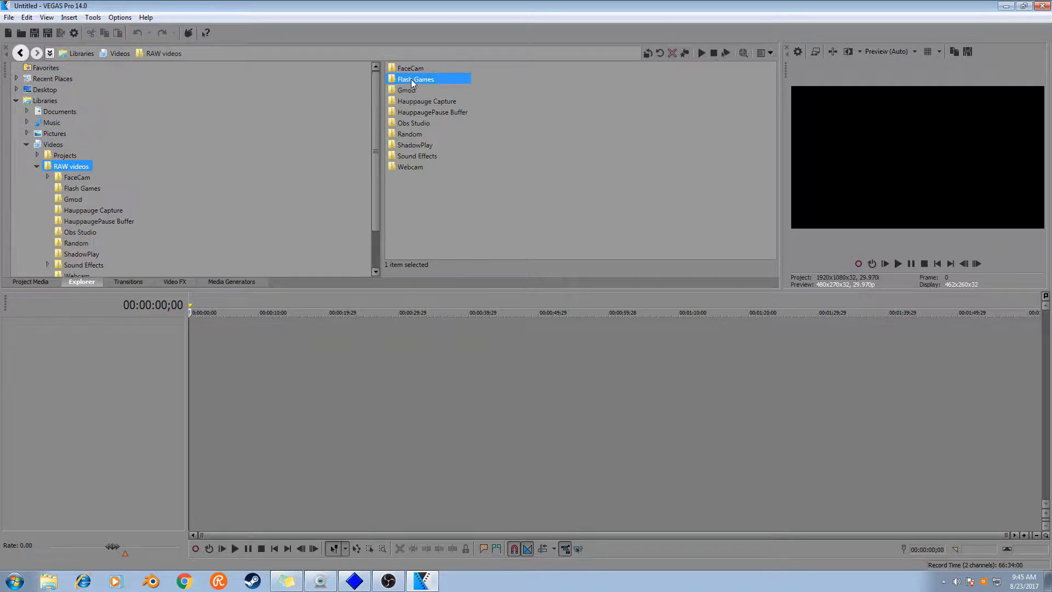
pyautogui.click(406, 124)
pyautogui.doubleClick(406, 125)
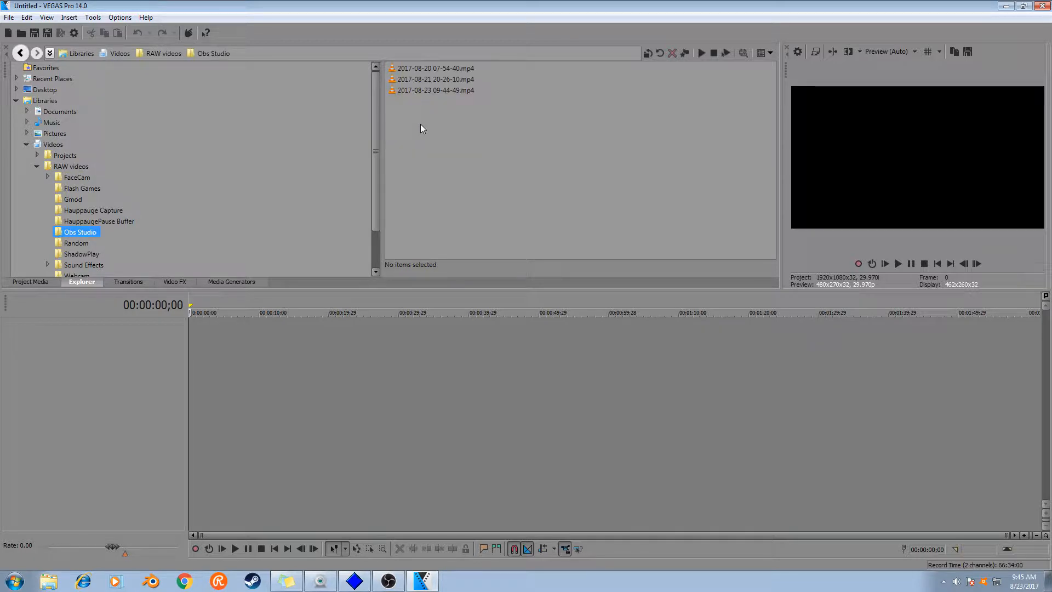
pyautogui.click(432, 91)
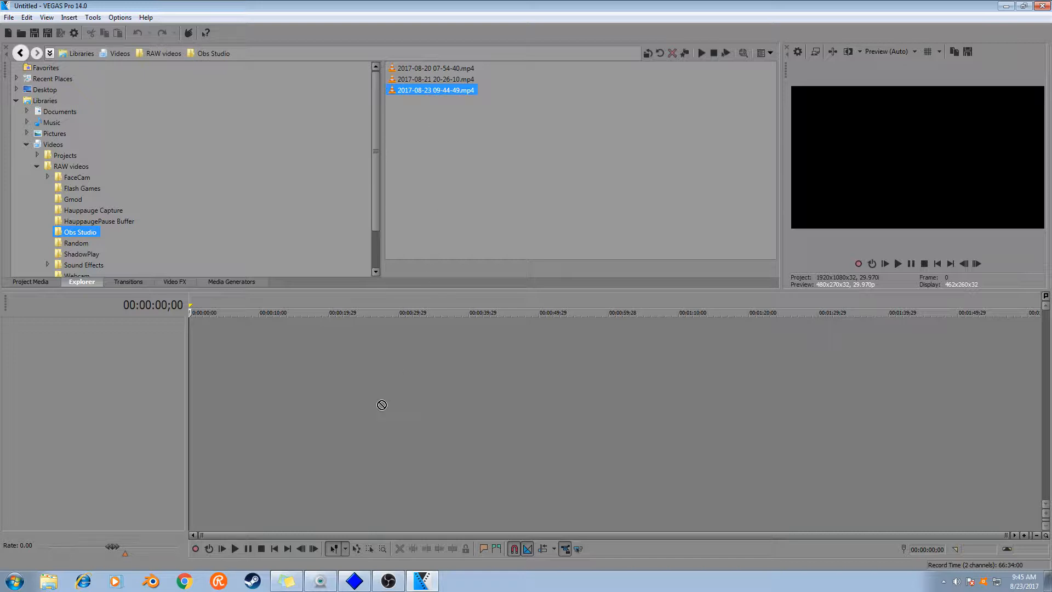
pyautogui.press('Up')
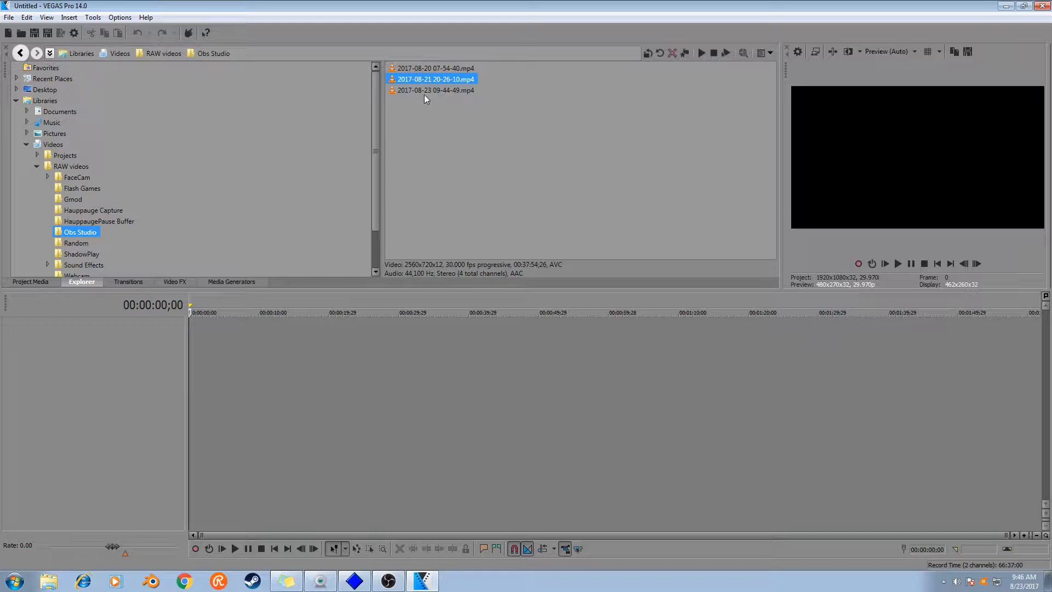
pyautogui.press('Down')
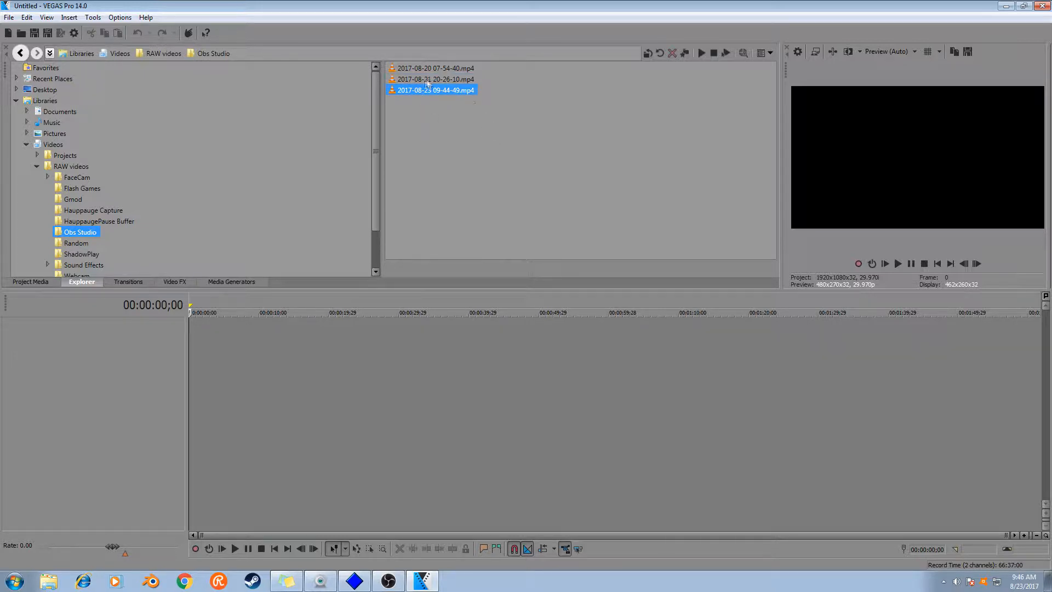
pyautogui.click(426, 80)
pyautogui.moveTo(425, 77); pyautogui.dragTo(609, 255)
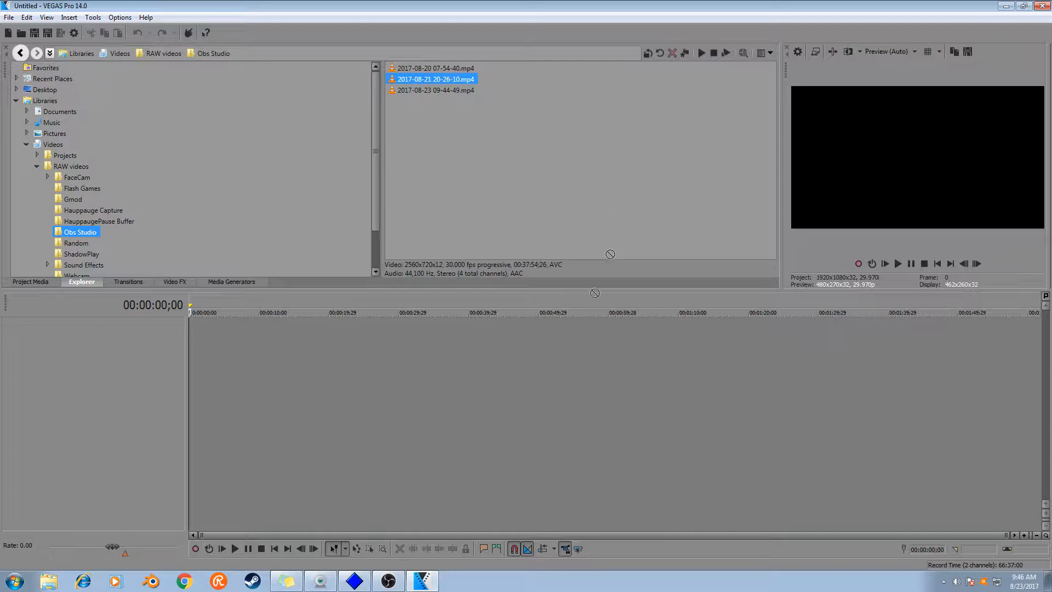
pyautogui.moveTo(258, 376); pyautogui.dragTo(197, 369)
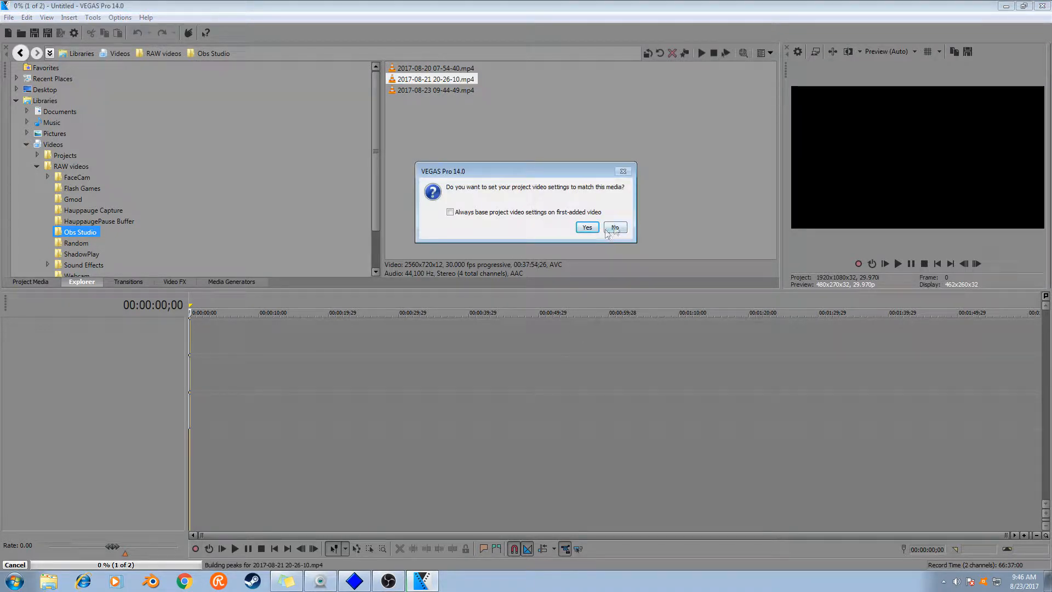
pyautogui.click(614, 227)
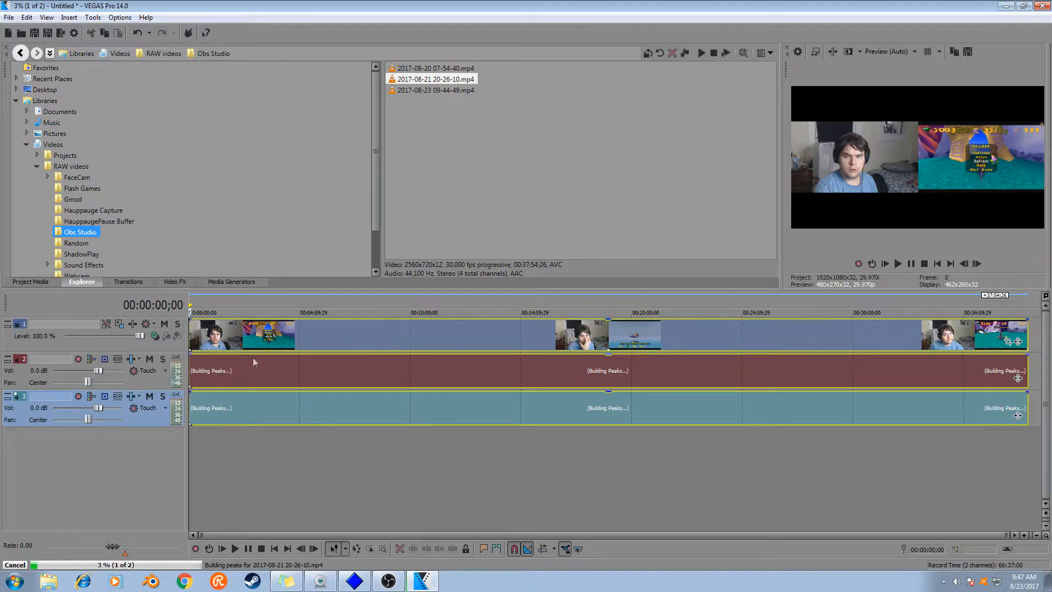
# Insert two empty video tracks above the recording
pyautogui.rightClick(97, 453)
pyautogui.click(117, 484)
pyautogui.rightClick(113, 465)
pyautogui.click(137, 496)
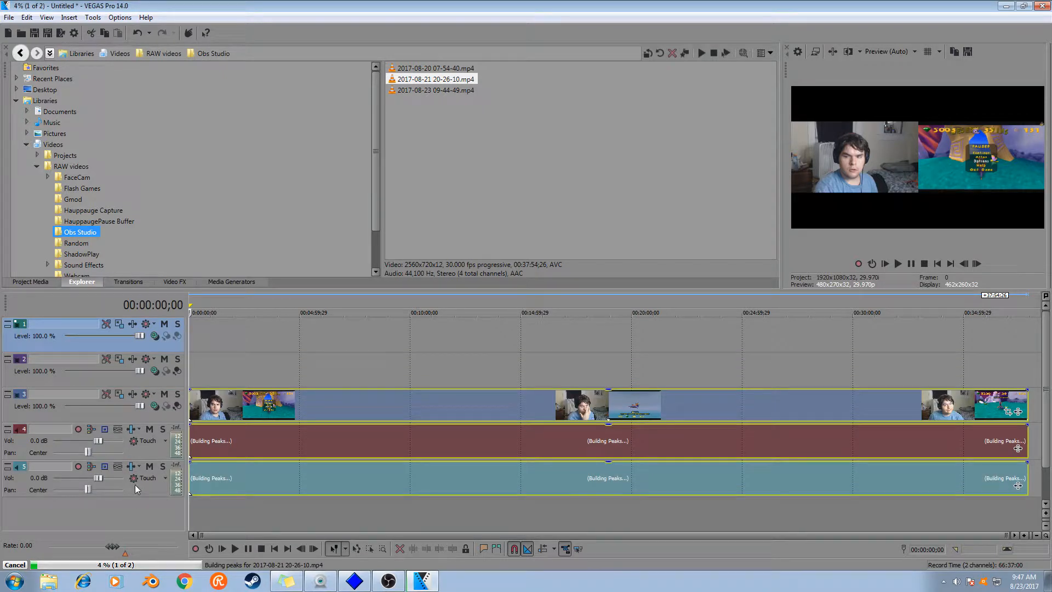
# Copy the video event on track 3, paste it onto track 2 at the project start, and return the playhead to the start
pyautogui.rightClick(324, 407)
pyautogui.moveTo(370, 337)
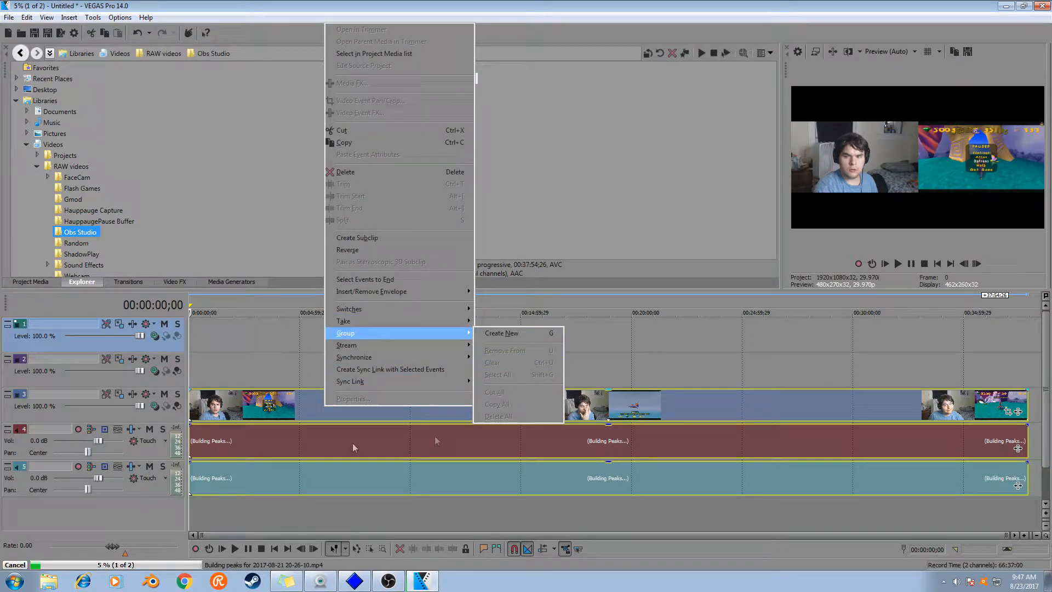
pyautogui.click(313, 406)
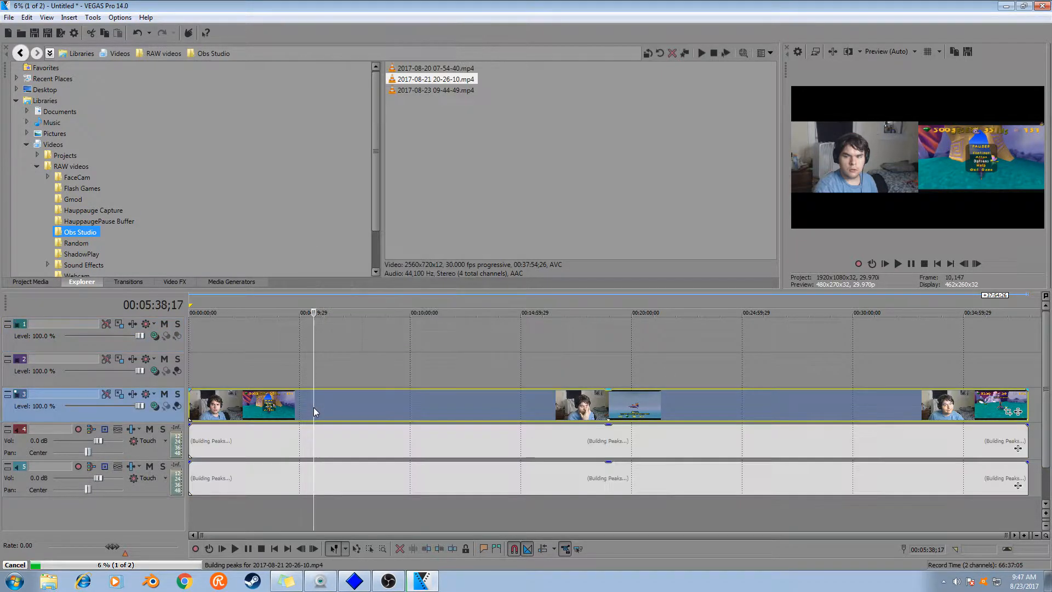
pyautogui.click(189, 402)
pyautogui.rightClick(225, 405)
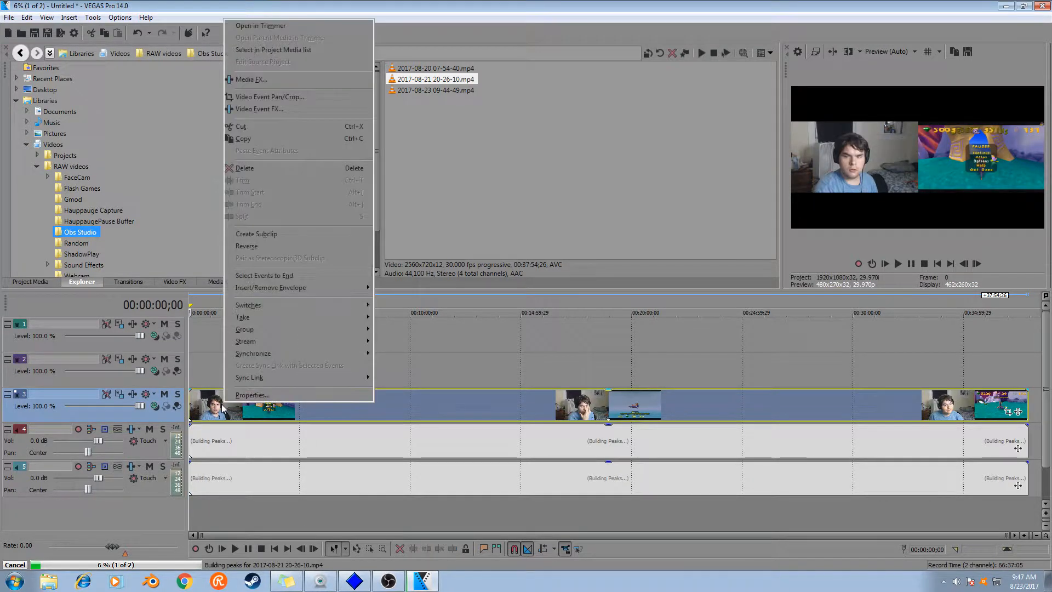
pyautogui.click(260, 138)
pyautogui.rightClick(193, 372)
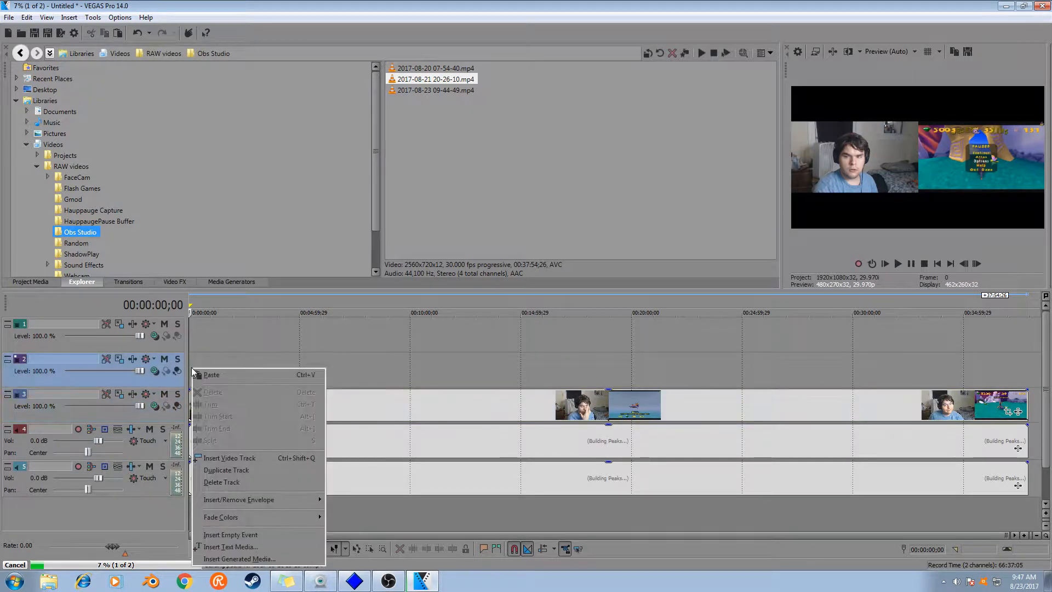
pyautogui.click(204, 374)
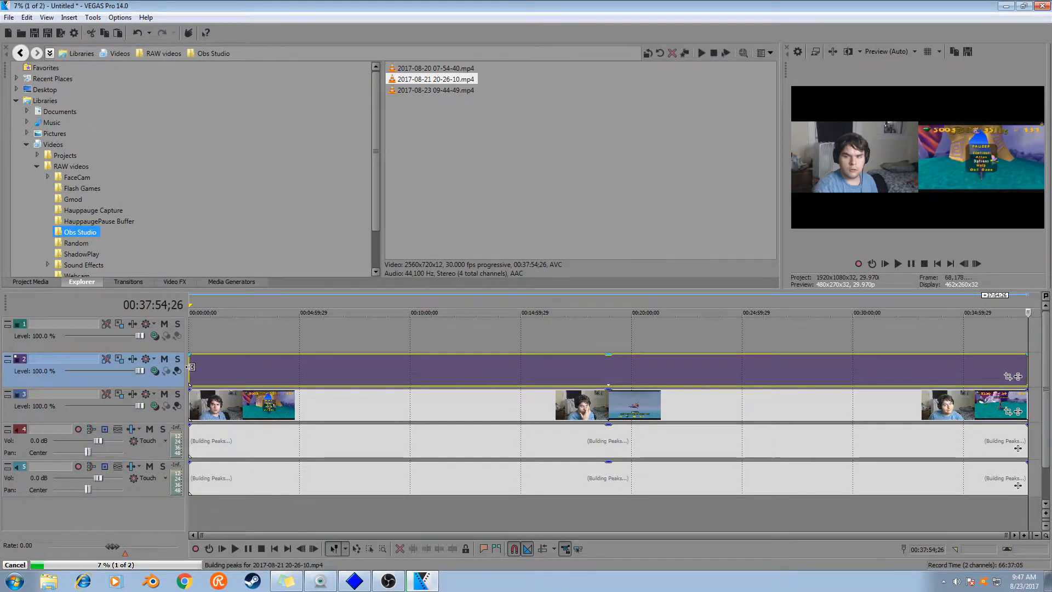
pyautogui.click(190, 369)
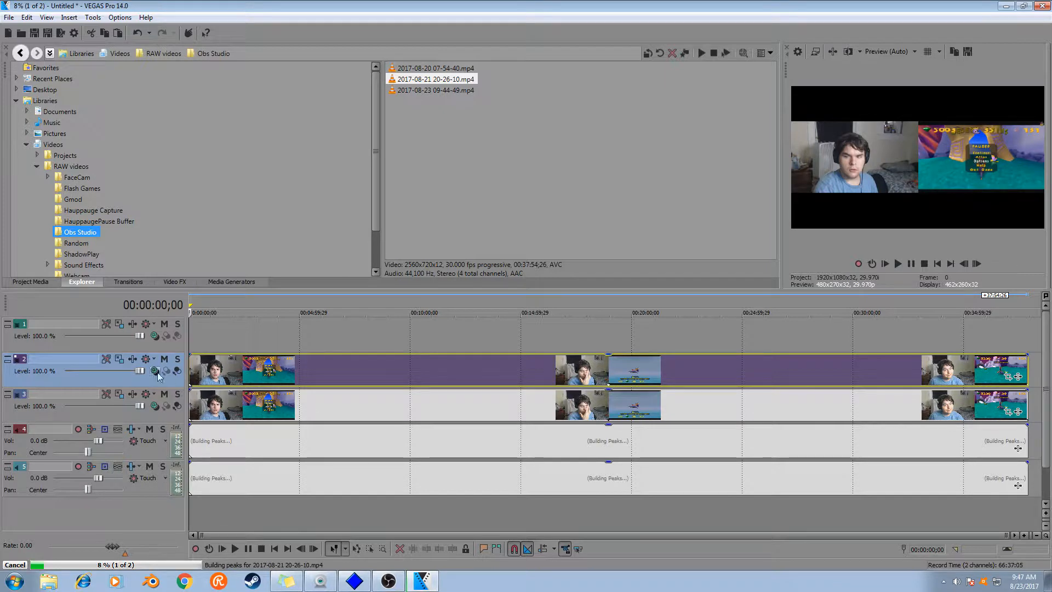
# Crop the track 2 event to the webcam half of the frame, with width 1,280 and X center 640
pyautogui.click(1008, 377)
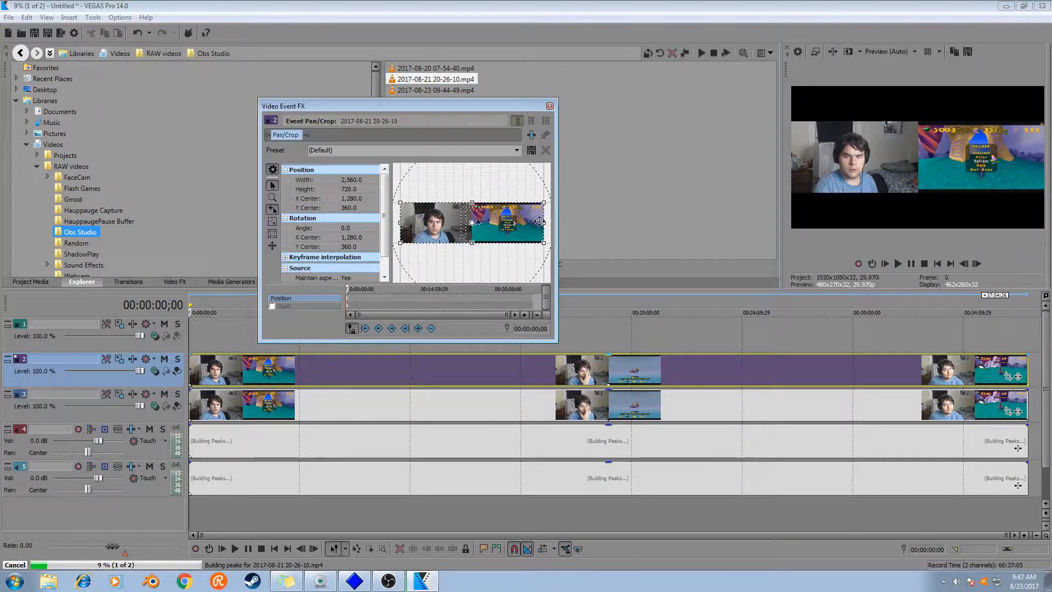
pyautogui.moveTo(547, 224); pyautogui.dragTo(478, 225)
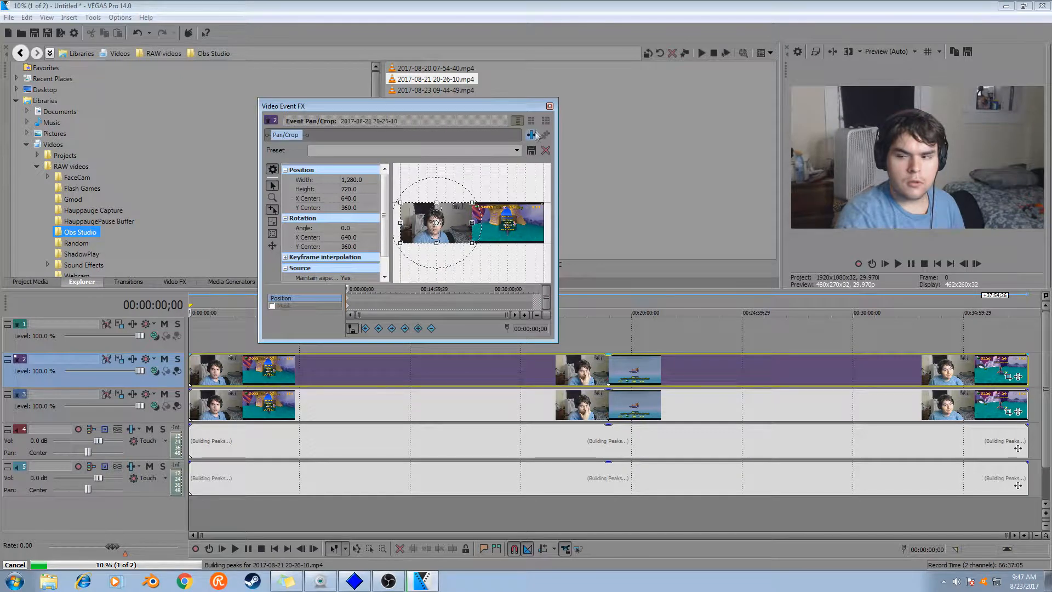
pyautogui.click(549, 107)
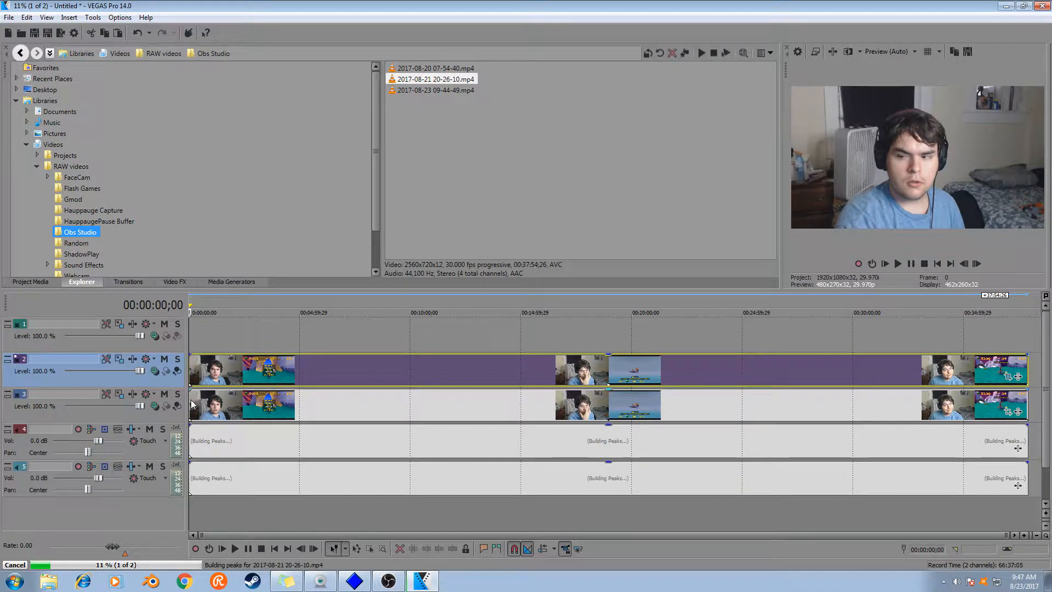
# Crop the track 3 event to the gameplay half of the frame, with width 1,280 and X center 1,920
pyautogui.click(192, 405)
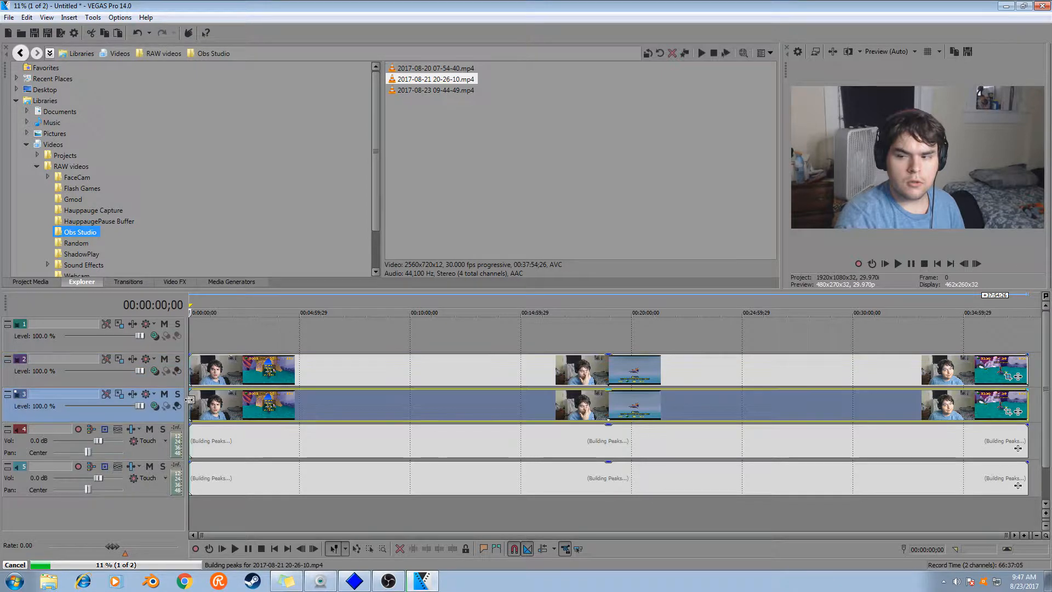
pyautogui.click(1008, 411)
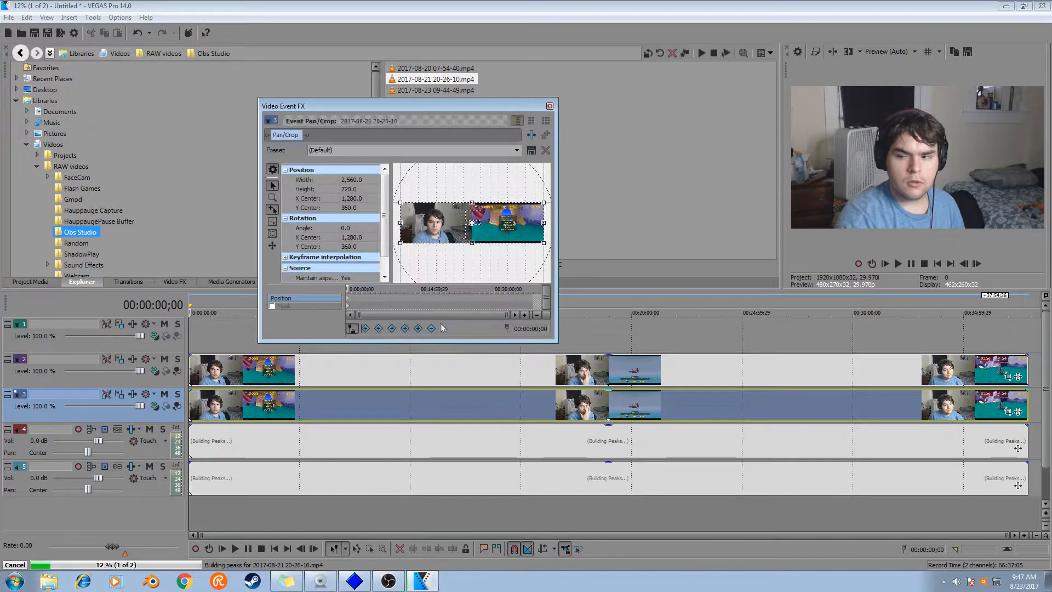
pyautogui.moveTo(418, 222); pyautogui.dragTo(471, 222)
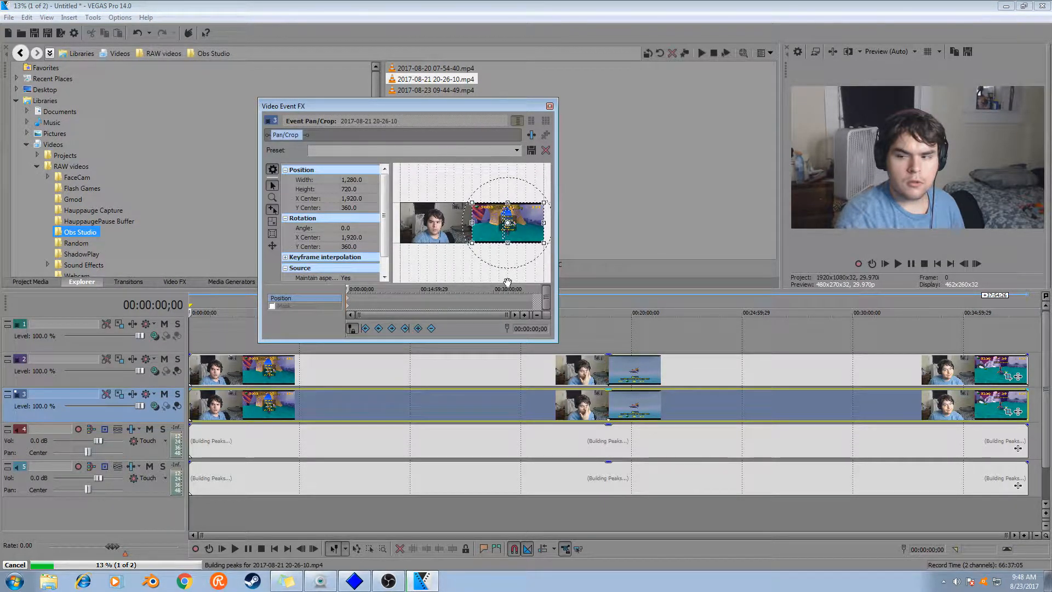
pyautogui.click(550, 106)
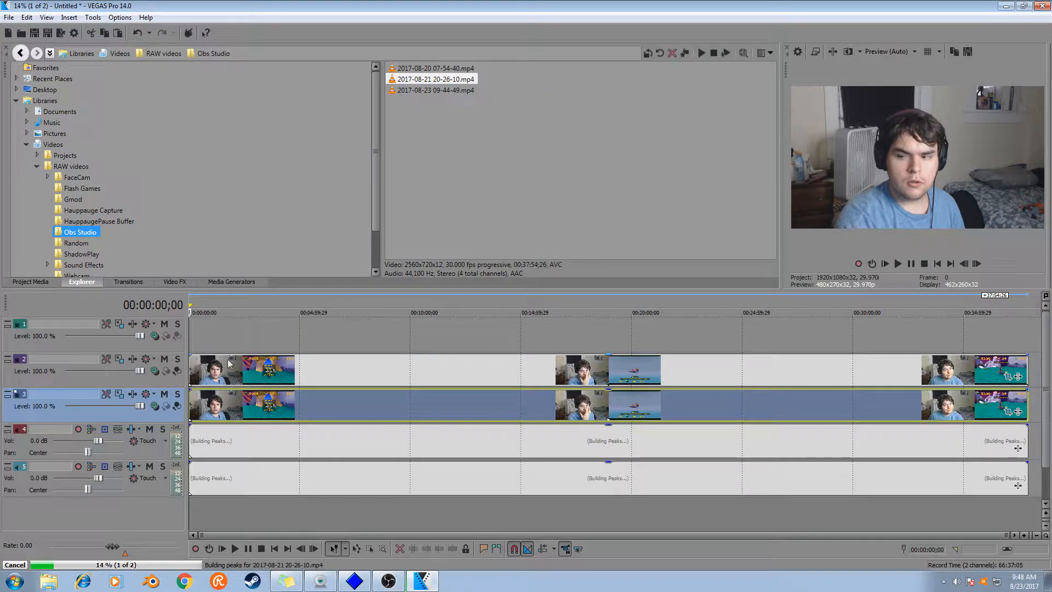
# Insert another video track, paste a copy of the recording onto track 2 from the project start, and return the playhead there
pyautogui.rightClick(116, 503)
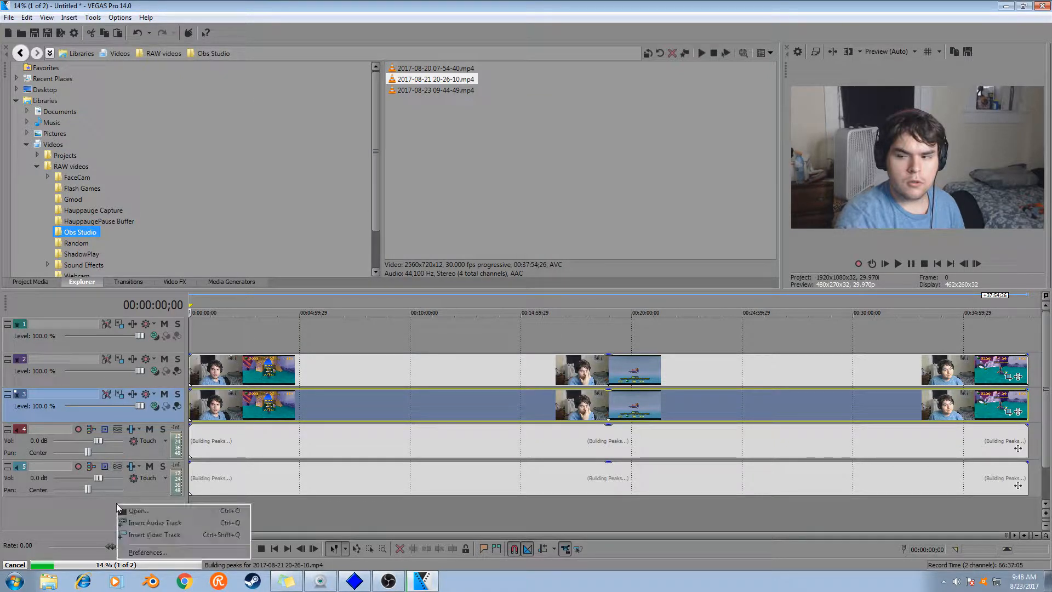
pyautogui.click(146, 533)
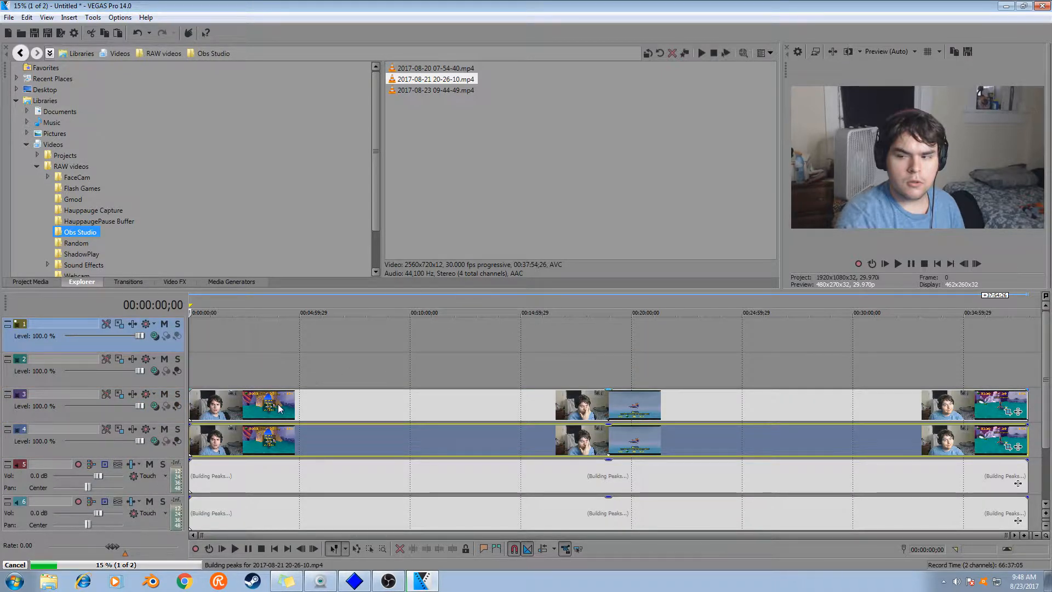
pyautogui.rightClick(252, 409)
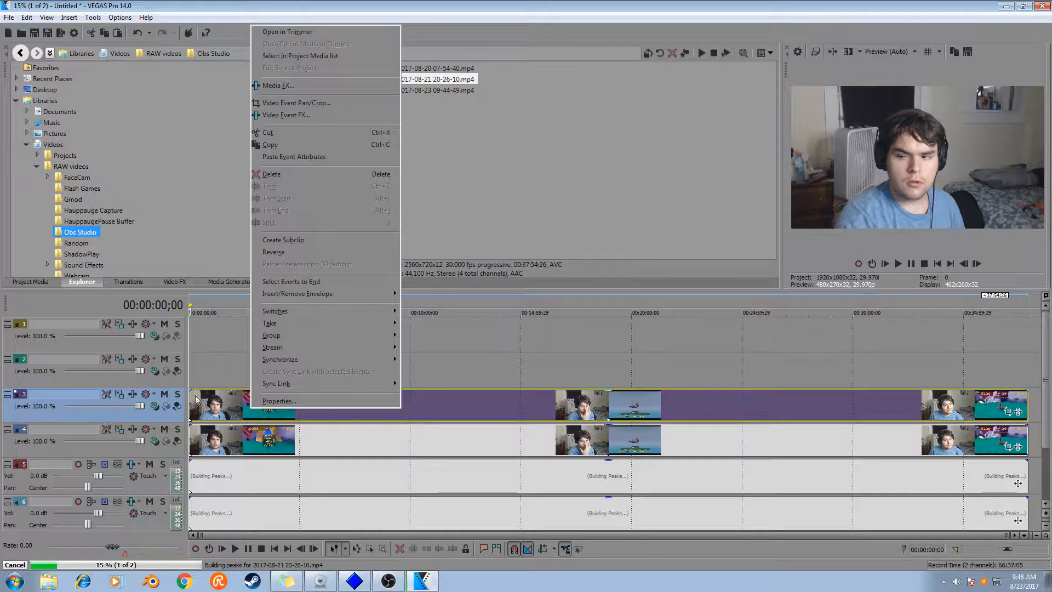
pyautogui.rightClick(199, 364)
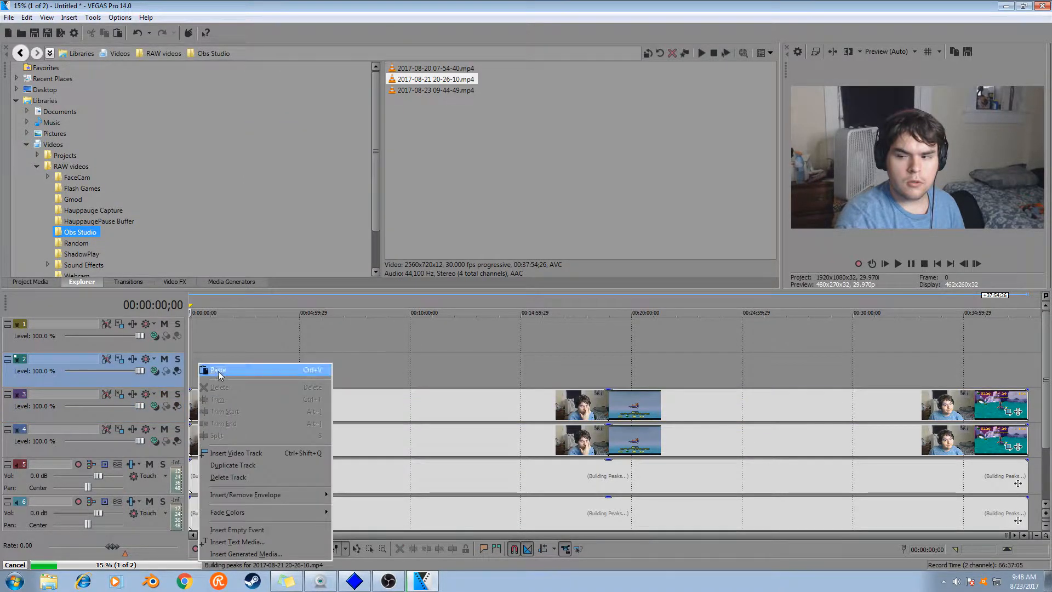
pyautogui.click(218, 370)
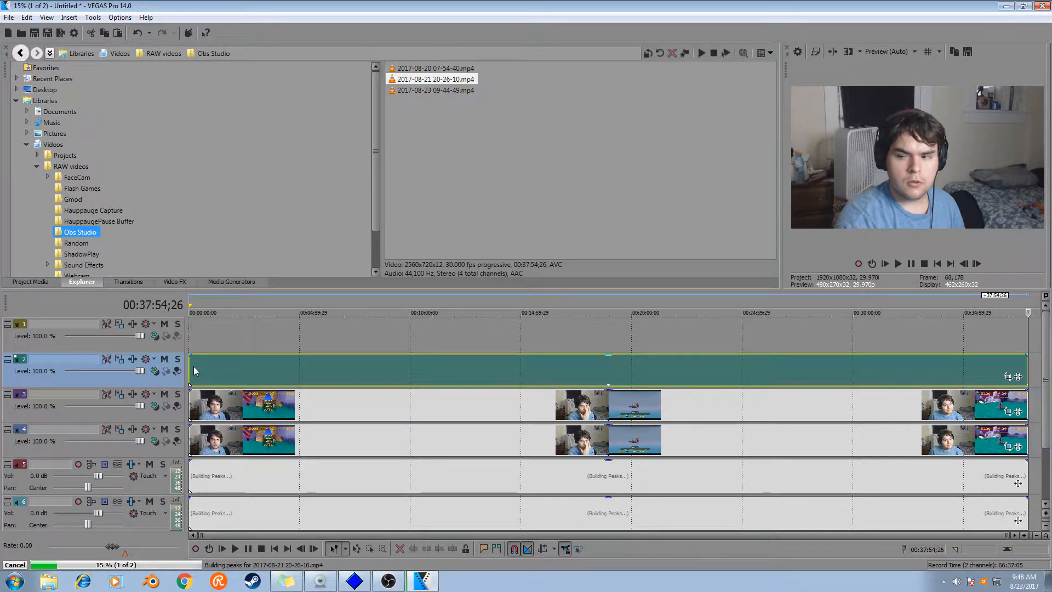
pyautogui.hotkey('ctrl', 'Home')
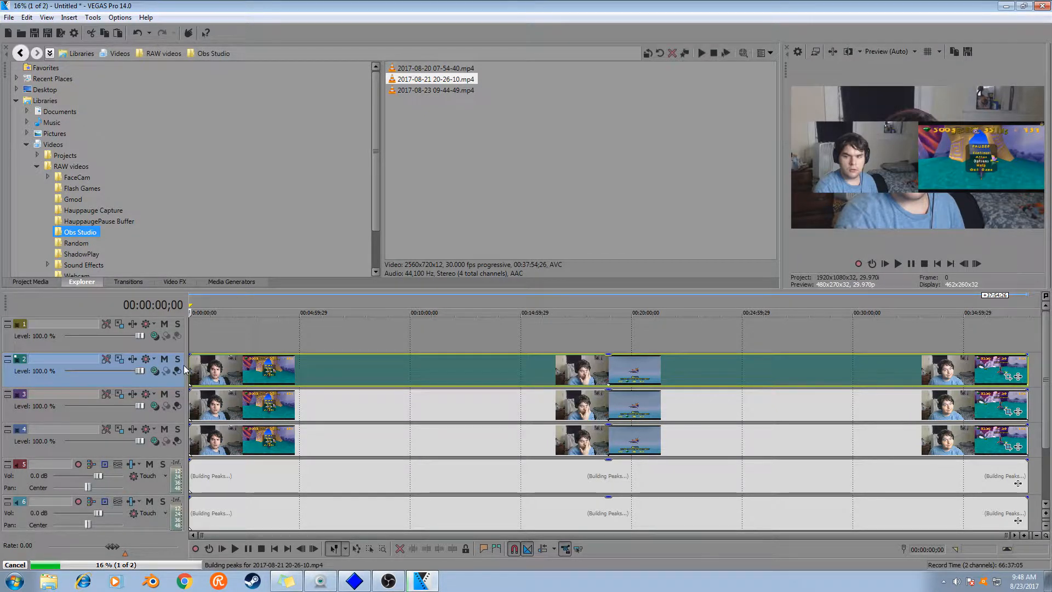
# Crop the newly pasted event on track 2 to the webcam half of the frame
pyautogui.click(120, 363)
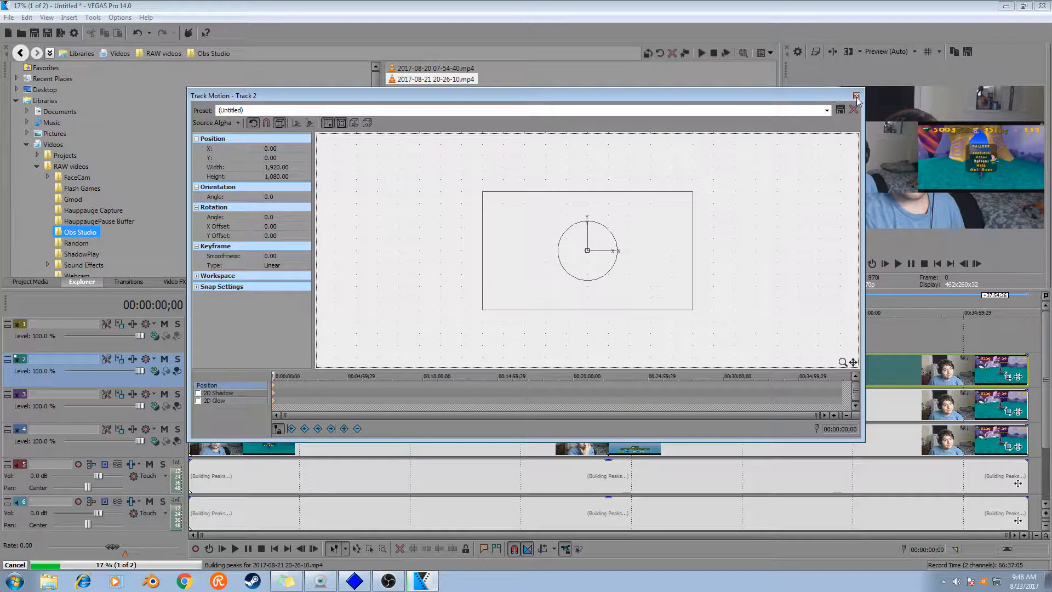
pyautogui.press('Escape')
pyautogui.click(1007, 376)
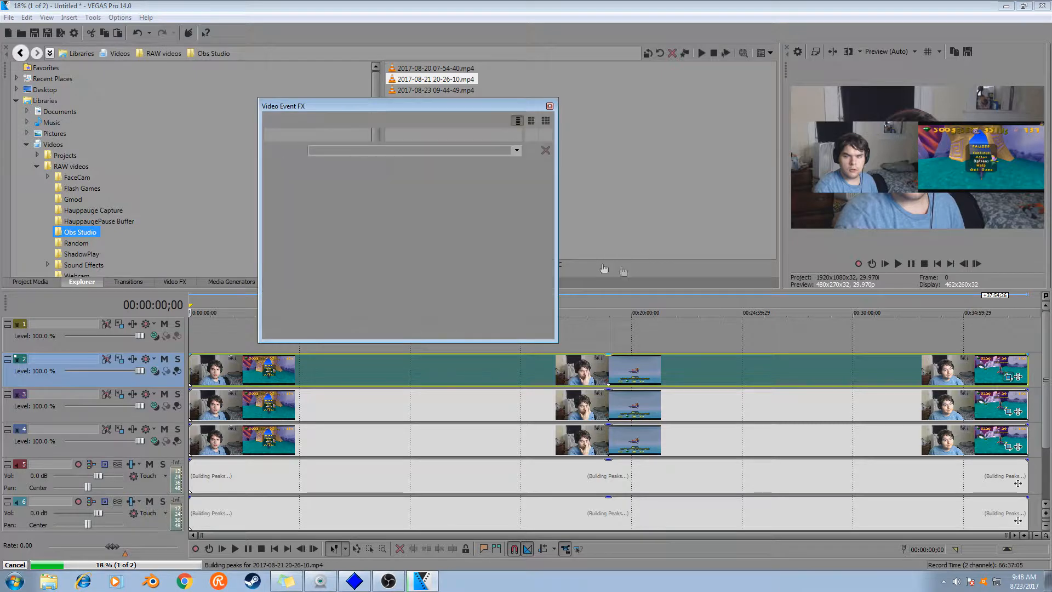
pyautogui.moveTo(544, 222); pyautogui.dragTo(472, 223)
pyautogui.click(550, 107)
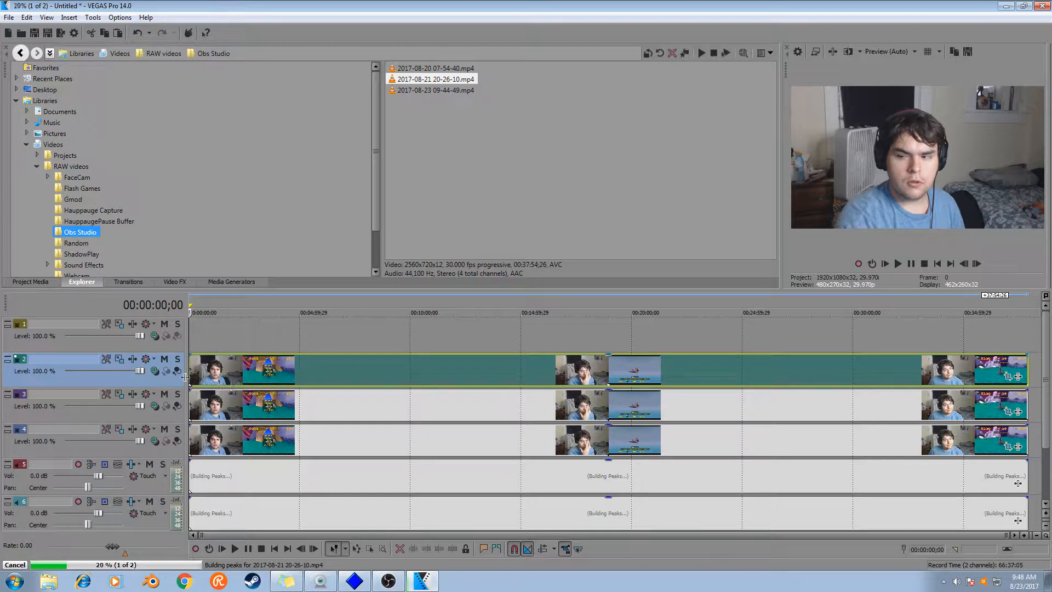
# Play the opening of the recording and position the playhead at 00:00:06;21
pyautogui.press('space')
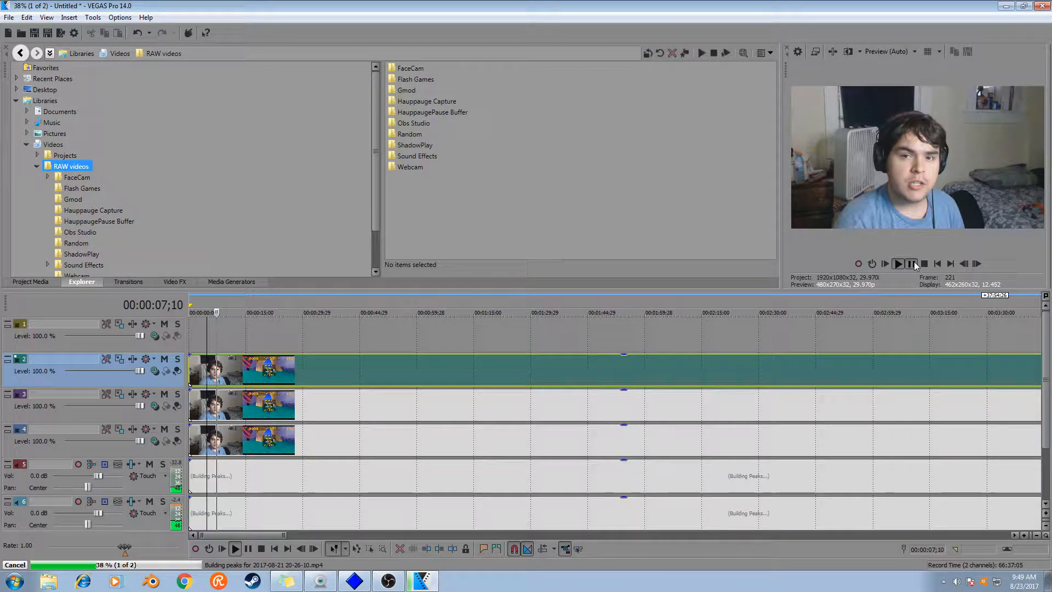
pyautogui.click(911, 263)
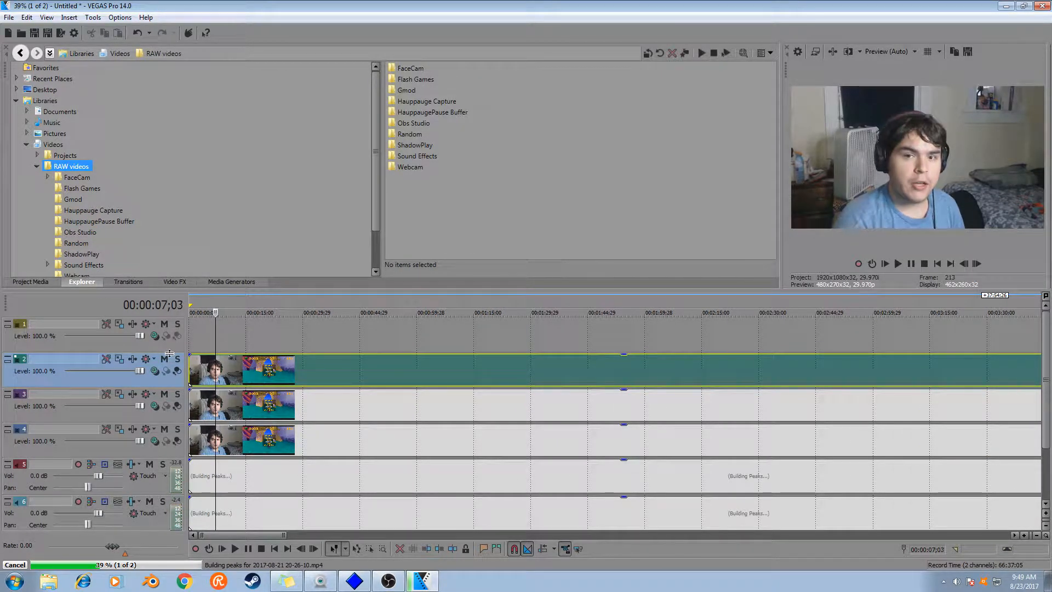
pyautogui.click(214, 344)
pyautogui.press('Left')
pyautogui.press('Left')
pyautogui.press('Left')
pyautogui.press('Left')
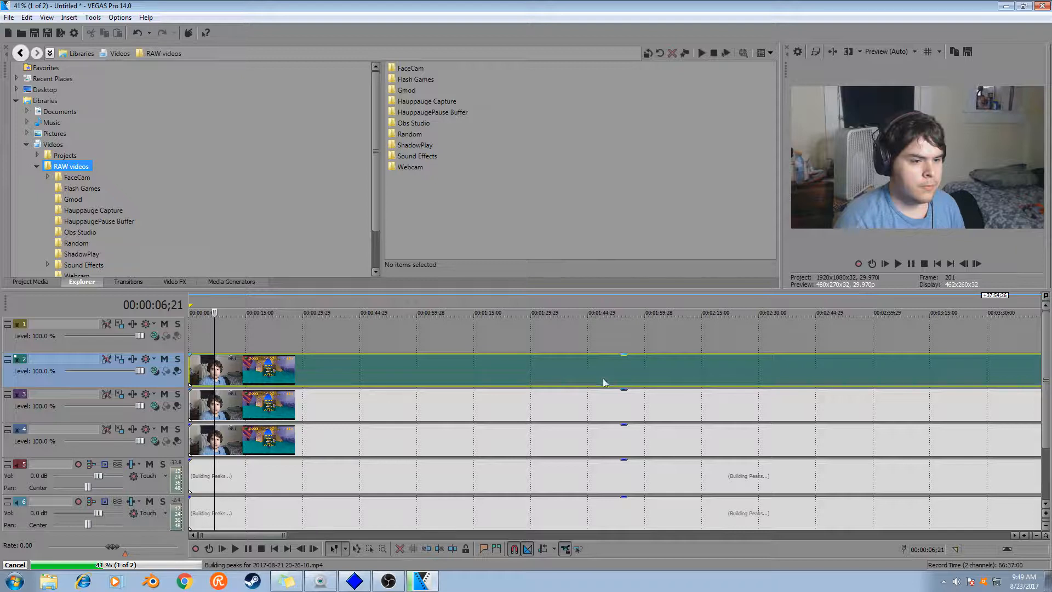
# Split the recording at 00:00:06;21 on video tracks 2 to 4 and audio tracks 5 and 6
pyautogui.click(626, 395)
pyautogui.press('s')
pyautogui.press('Delete')
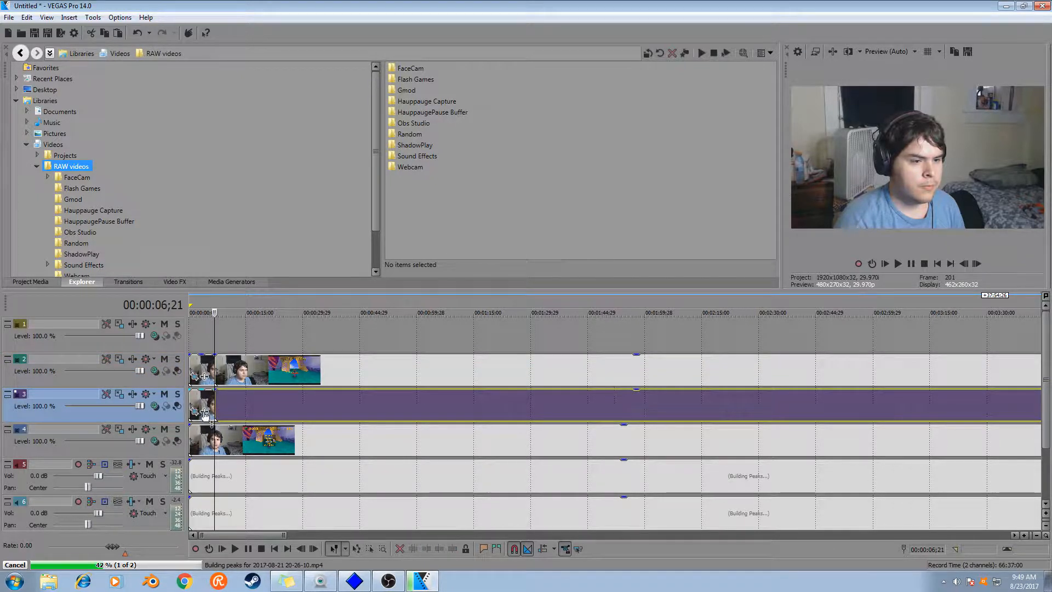
pyautogui.hotkey('ctrl', 'z')
pyautogui.rightClick(203, 396)
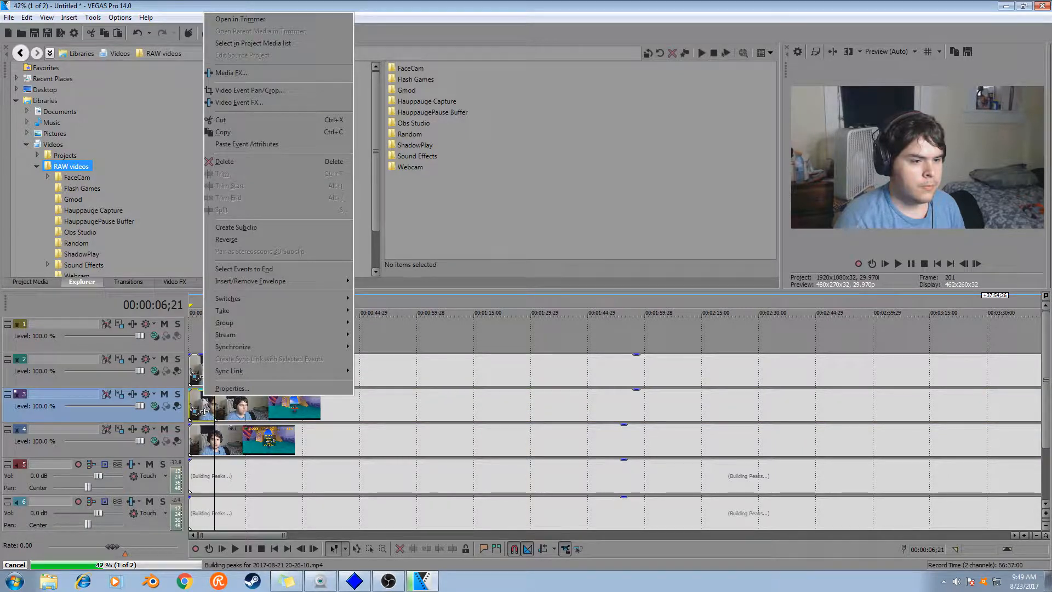
pyautogui.click(624, 434)
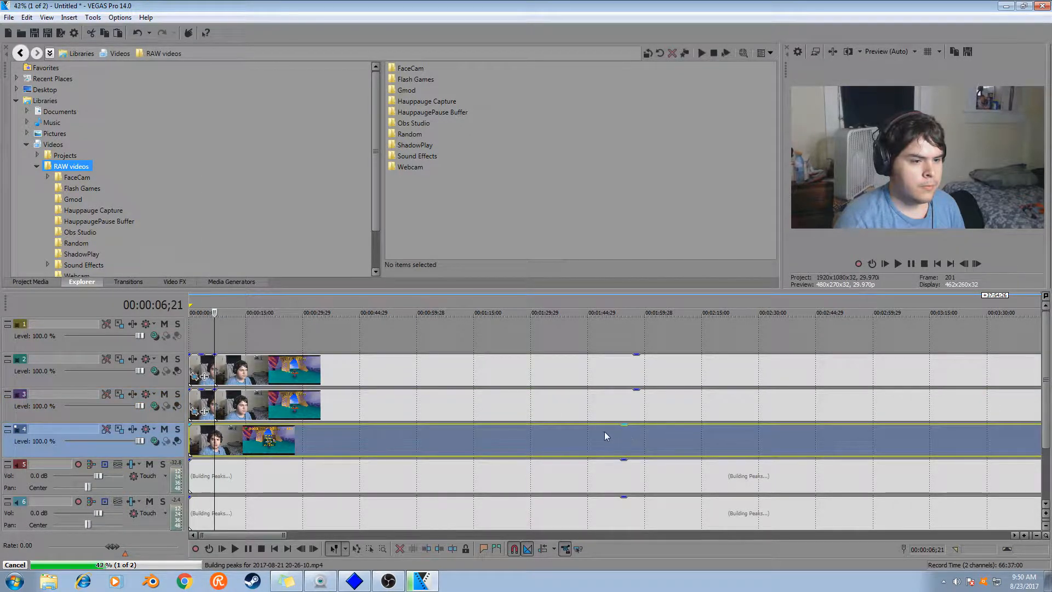
pyautogui.keyDown('ctrl'); pyautogui.click(432, 483); pyautogui.keyUp('ctrl')
pyautogui.keyDown('ctrl'); pyautogui.click(426, 503); pyautogui.keyUp('ctrl')
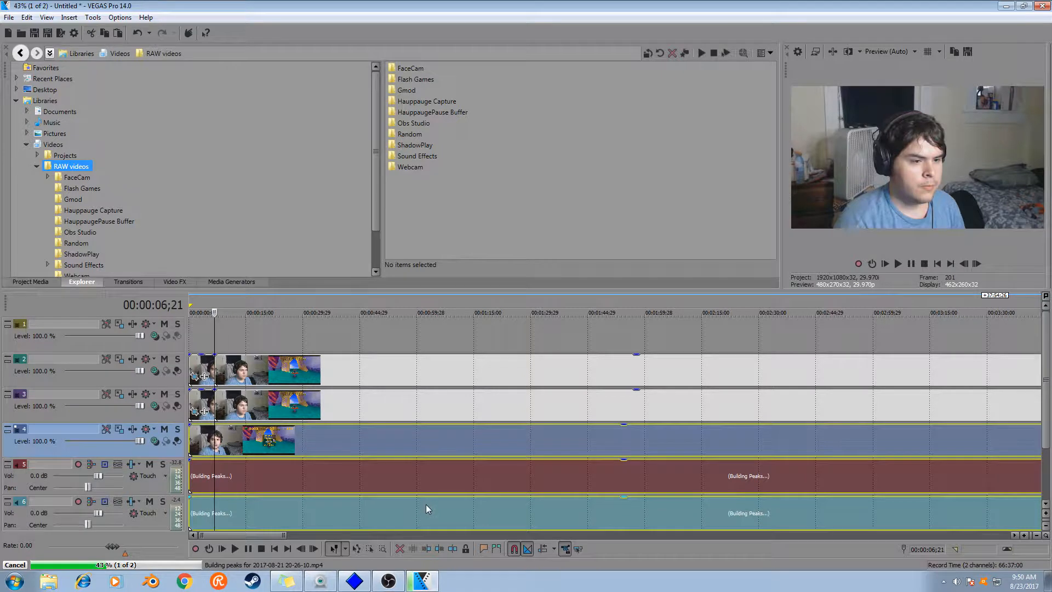
pyautogui.press('s')
pyautogui.hotkey('ctrl', 'z')
# Delete the opening pieces before the split on video tracks 2 to 4 and audio tracks 5 and 6
pyautogui.click(204, 373)
pyautogui.keyDown('ctrl'); pyautogui.click(202, 406); pyautogui.keyUp('ctrl')
pyautogui.keyDown('ctrl'); pyautogui.click(202, 438); pyautogui.keyUp('ctrl')
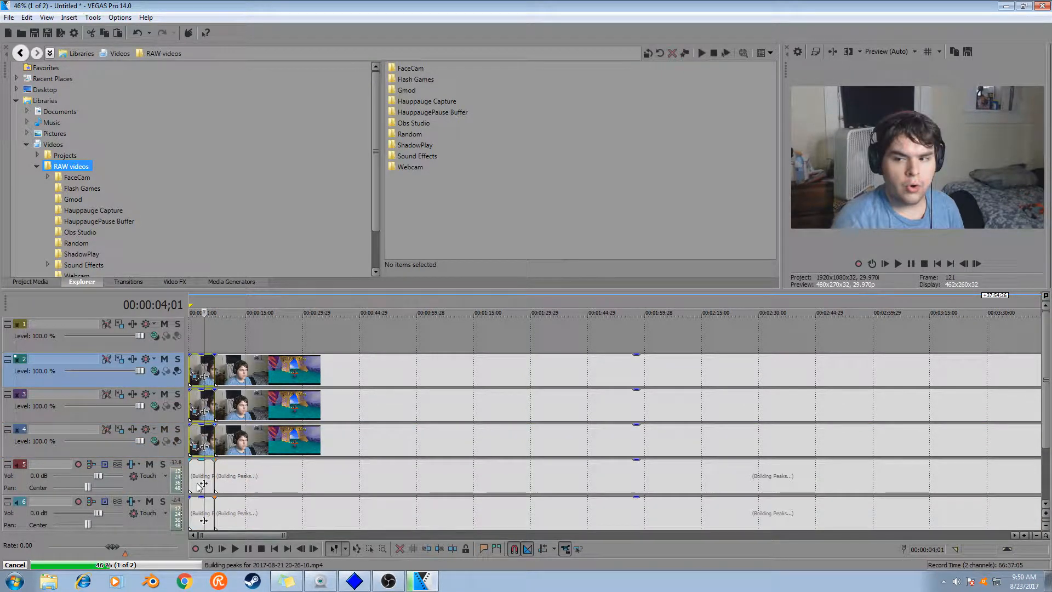
pyautogui.keyDown('ctrl'); pyautogui.click(202, 476); pyautogui.keyUp('ctrl')
pyautogui.keyDown('ctrl'); pyautogui.click(200, 514); pyautogui.keyUp('ctrl')
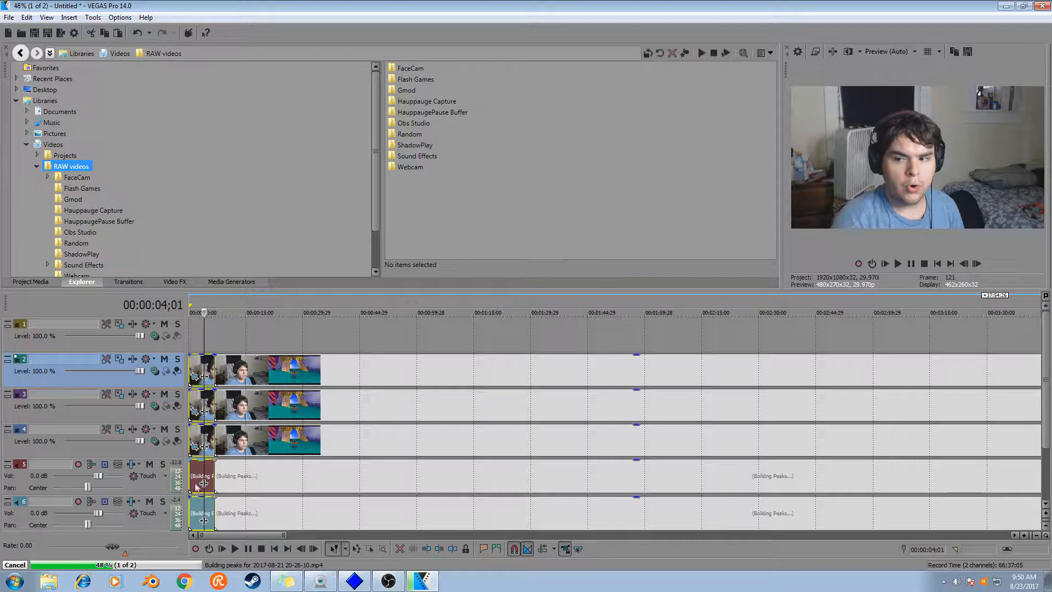
pyautogui.press('Delete')
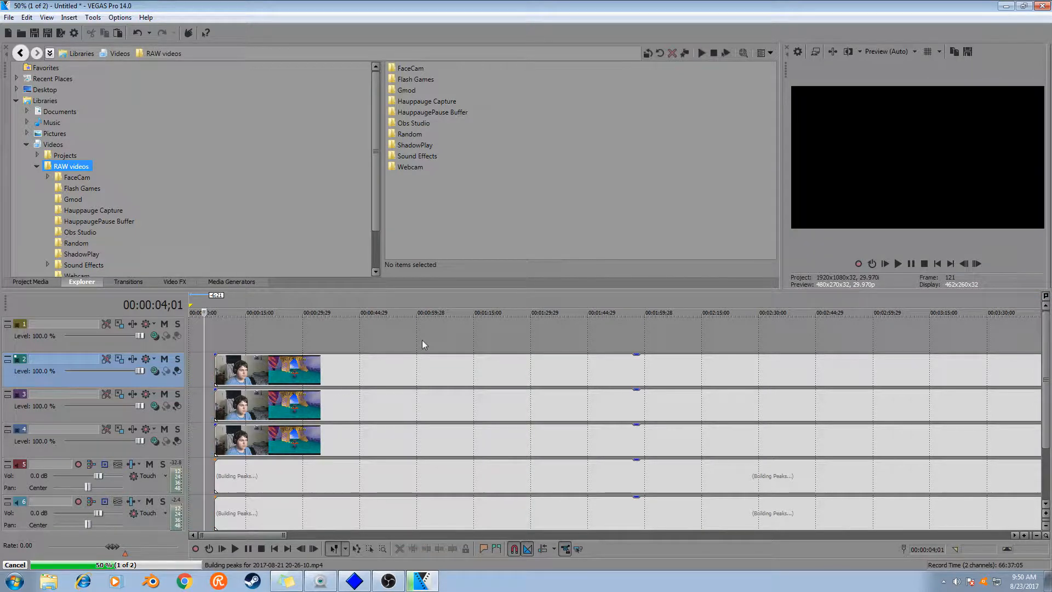
# Move the remaining events on tracks 2 to 6 together back to the project start
pyautogui.click(402, 378)
pyautogui.keyDown('ctrl'); pyautogui.click(399, 400); pyautogui.keyUp('ctrl')
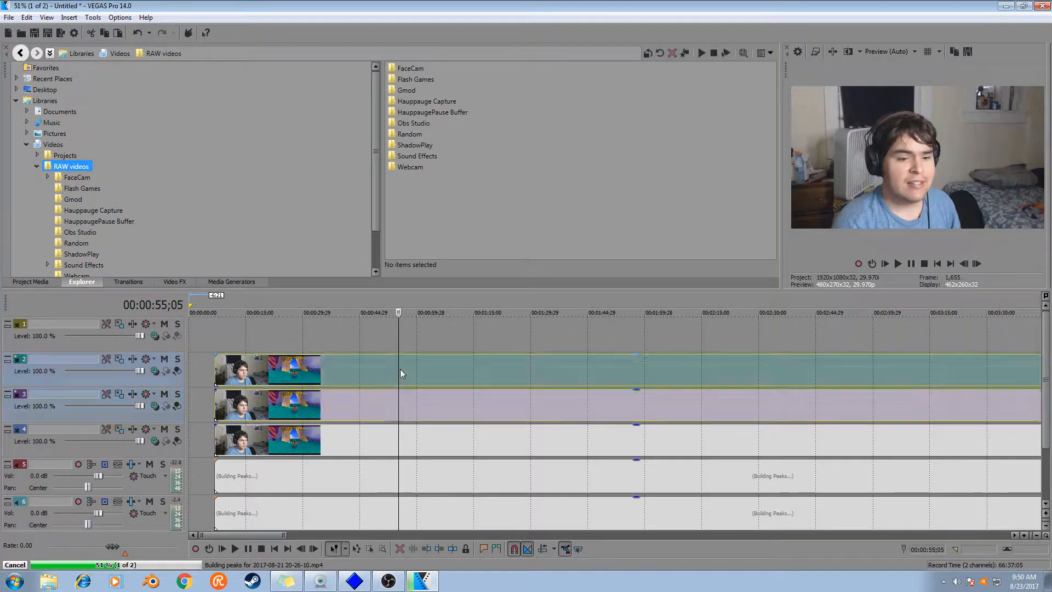
pyautogui.keyDown('ctrl'); pyautogui.click(384, 438); pyautogui.keyUp('ctrl')
pyautogui.keyDown('ctrl'); pyautogui.click(376, 471); pyautogui.keyUp('ctrl')
pyautogui.keyDown('ctrl'); pyautogui.click(376, 511); pyautogui.keyUp('ctrl')
pyautogui.moveTo(364, 368); pyautogui.dragTo(223, 384)
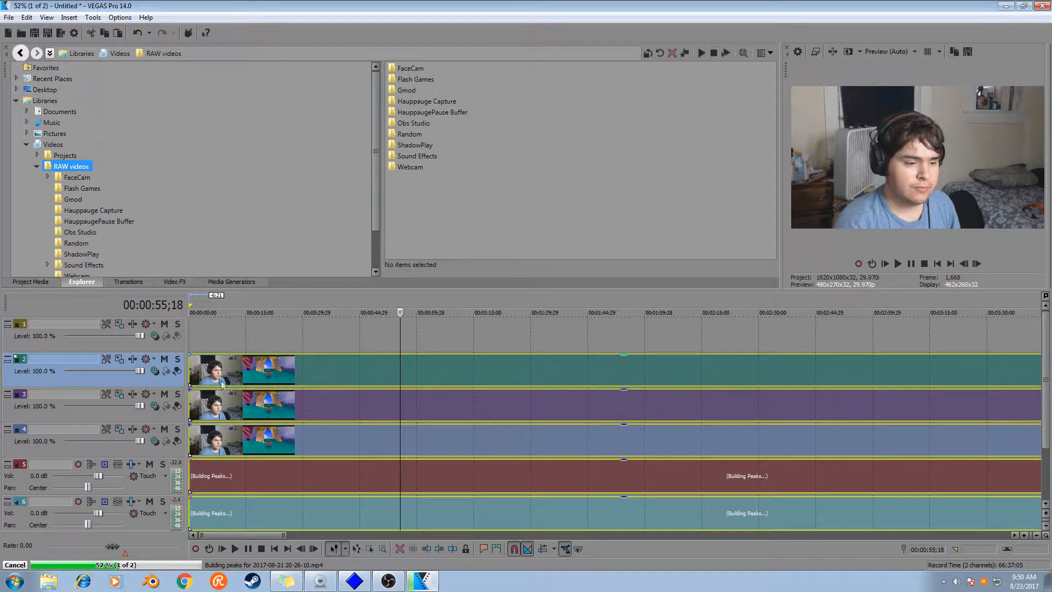
# Play the intro from the project start and split the events on tracks 2 and 3 at 00:00:04;24
pyautogui.click(191, 363)
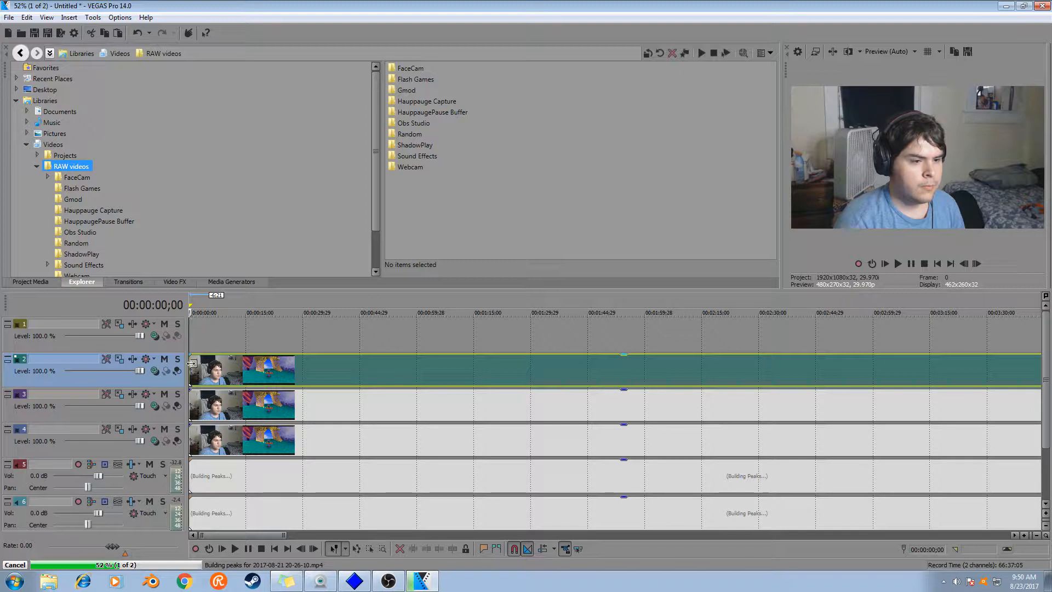
pyautogui.press('space')
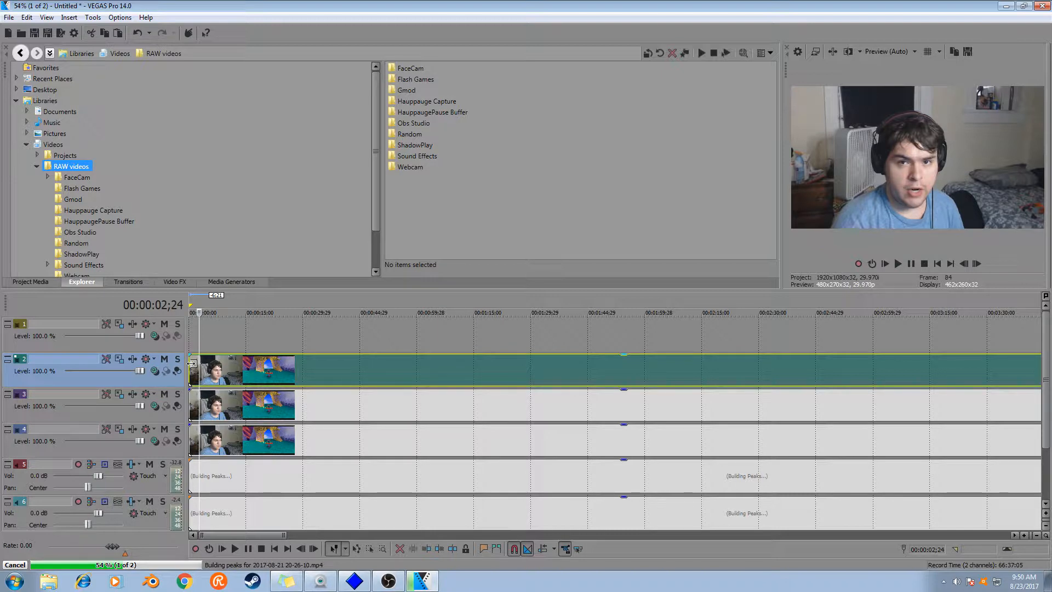
pyautogui.press('space')
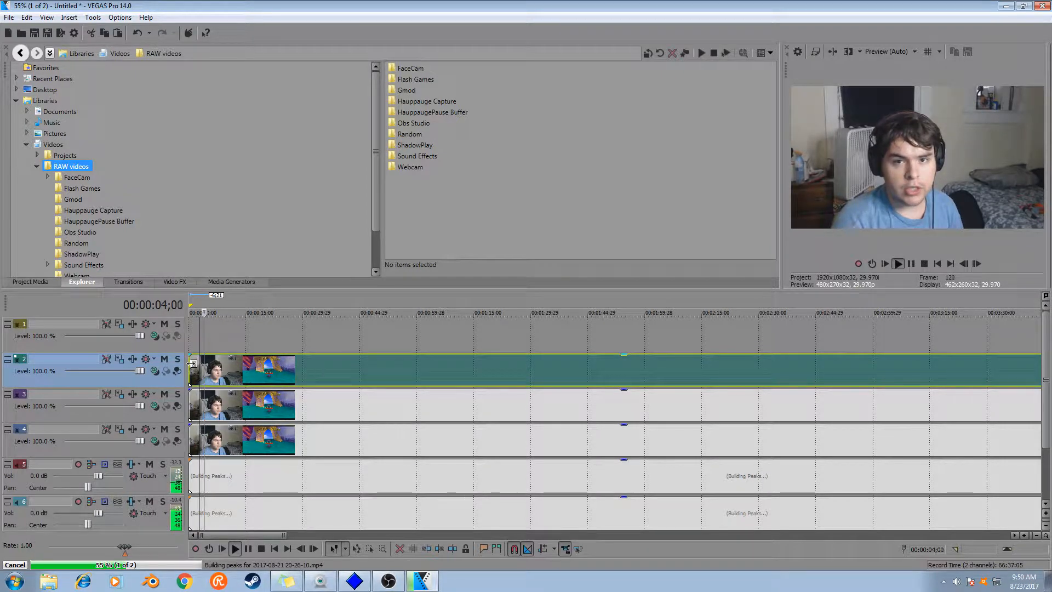
pyautogui.press('space')
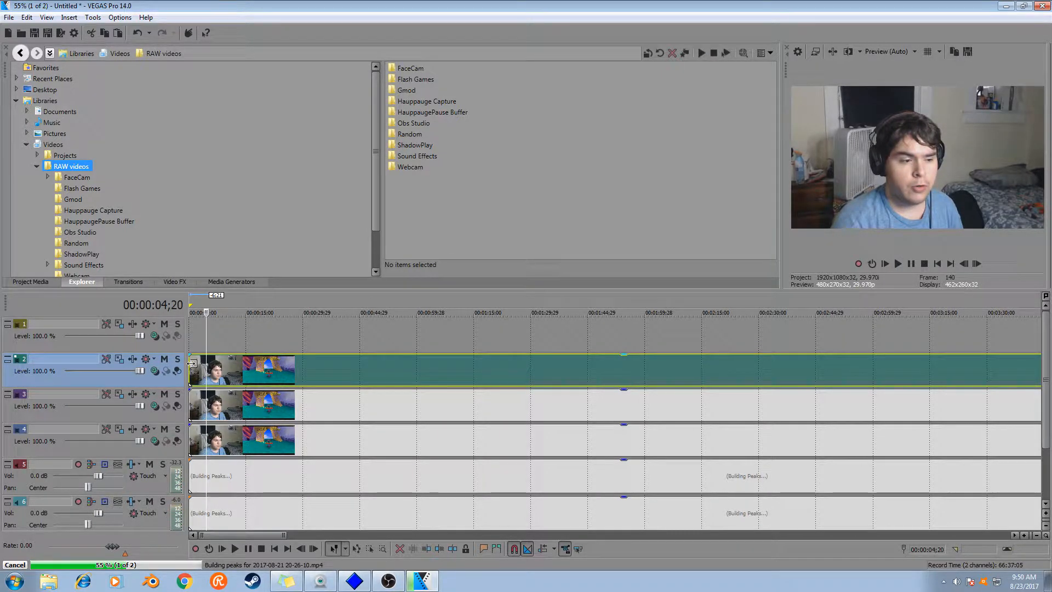
pyautogui.press('s')
pyautogui.click(630, 396)
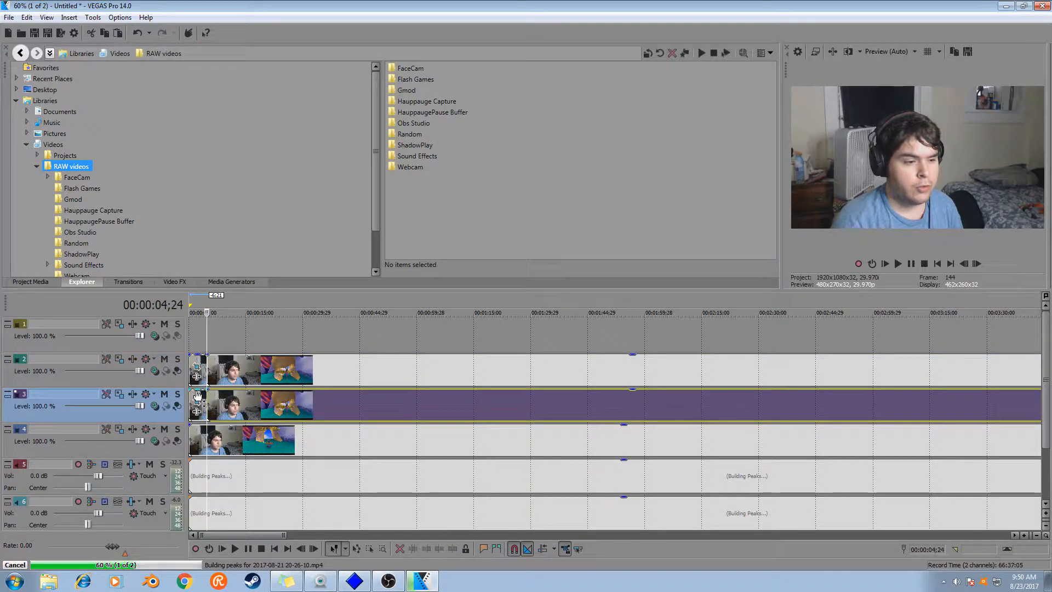
# Delete the long remainder after the split on track 2 and the short opening piece on track 3
pyautogui.rightClick(316, 362)
pyautogui.click(344, 336)
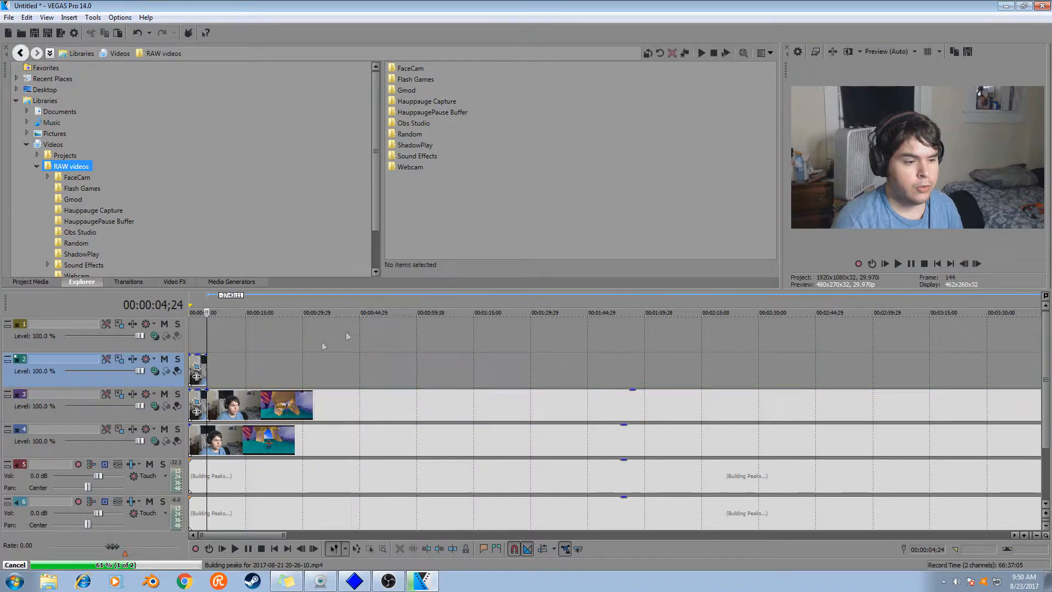
pyautogui.rightClick(197, 393)
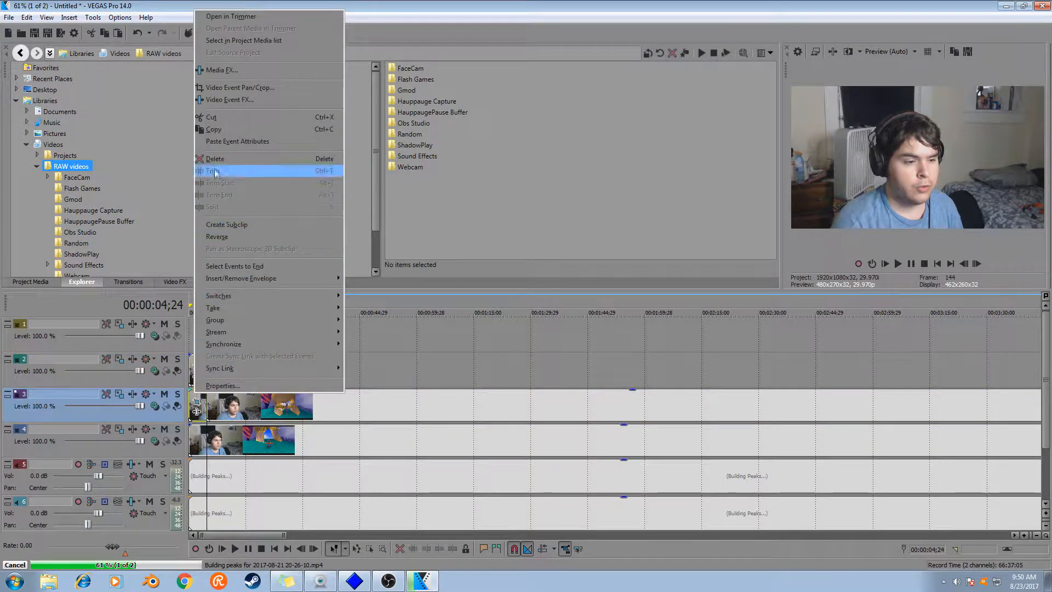
pyautogui.click(213, 159)
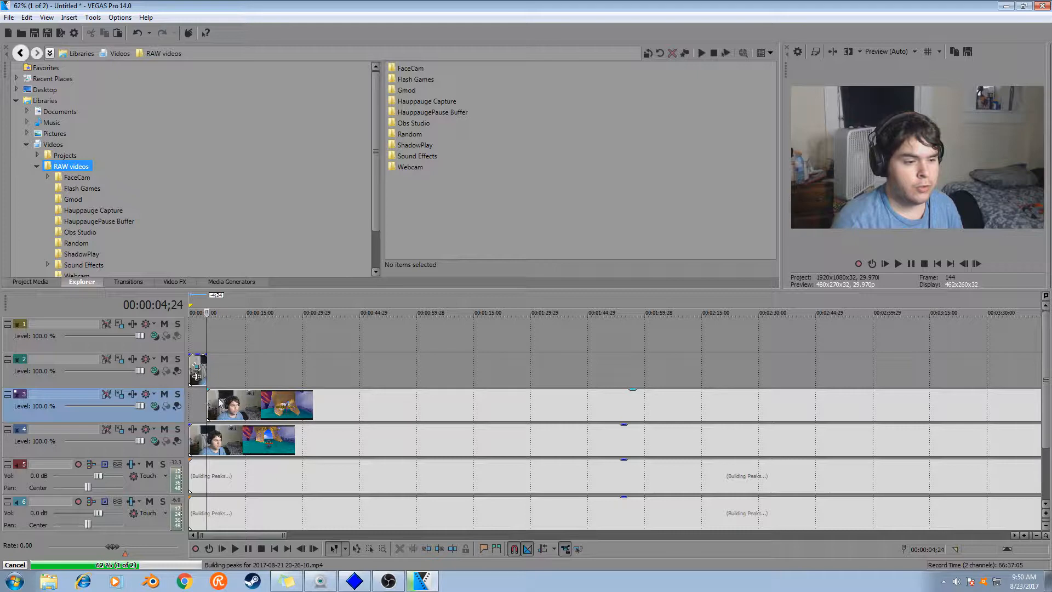
# Apply the FaceCamPlacement track motion preset to track 3, shrinking the webcam to 608.17 by 342.10 at X -730, Y 360
pyautogui.click(119, 394)
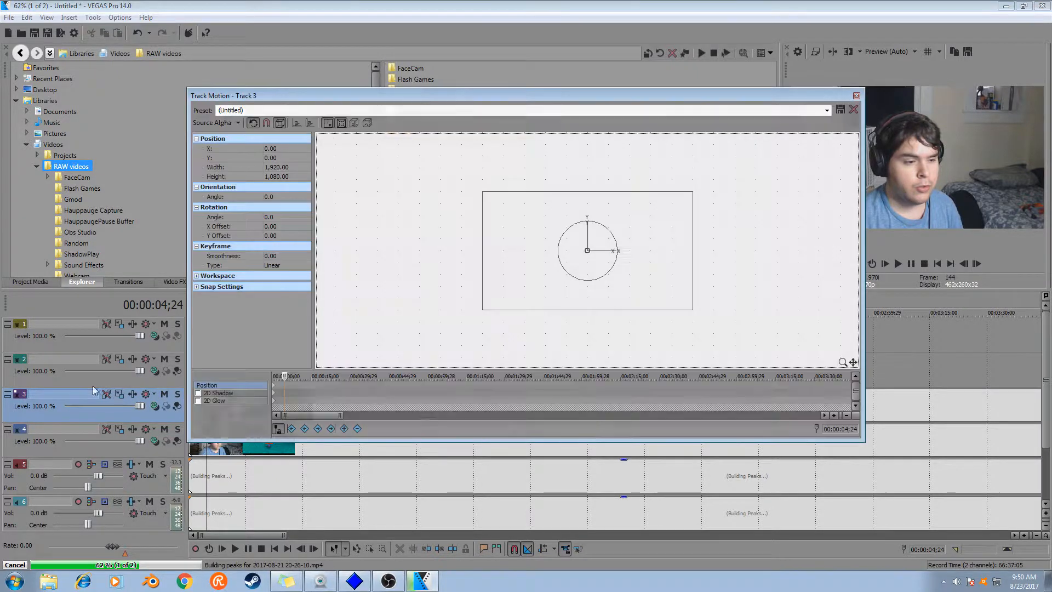
pyautogui.click(826, 111)
pyautogui.click(288, 156)
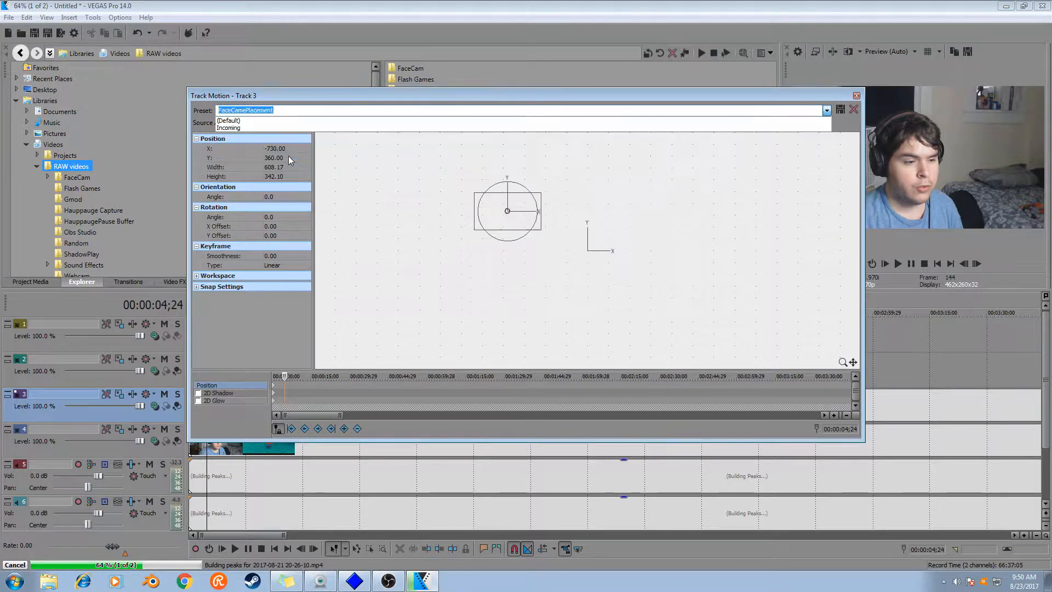
pyautogui.click(857, 97)
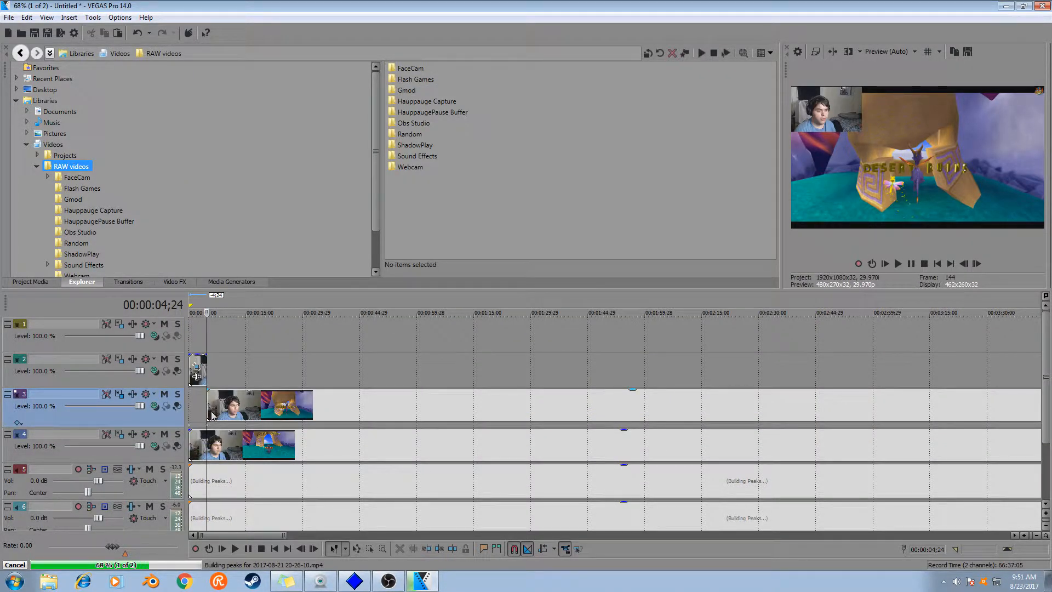
# Narrow the webcam crop of the track 3 event on both sides to width 960 with X center 640
pyautogui.moveTo(261, 535); pyautogui.dragTo(439, 534)
pyautogui.doubleClick(438, 534)
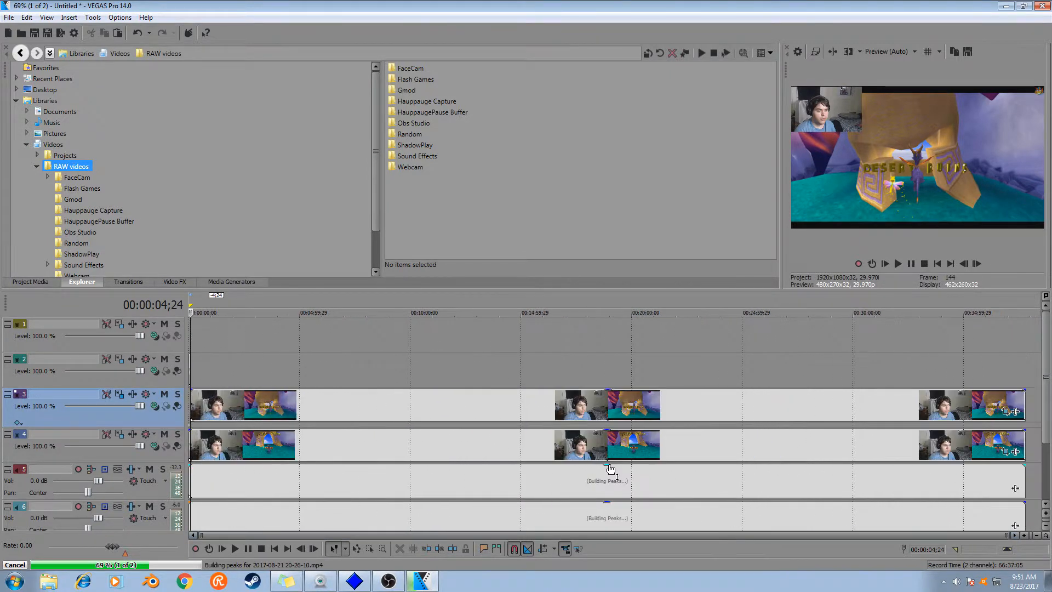
pyautogui.click(1007, 412)
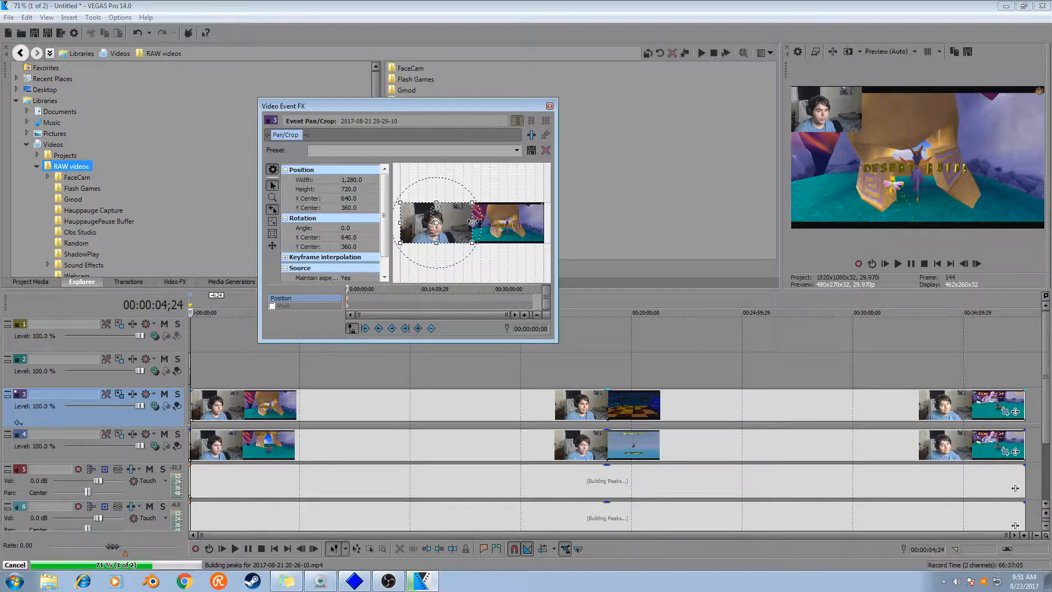
pyautogui.moveTo(470, 222); pyautogui.dragTo(465, 222)
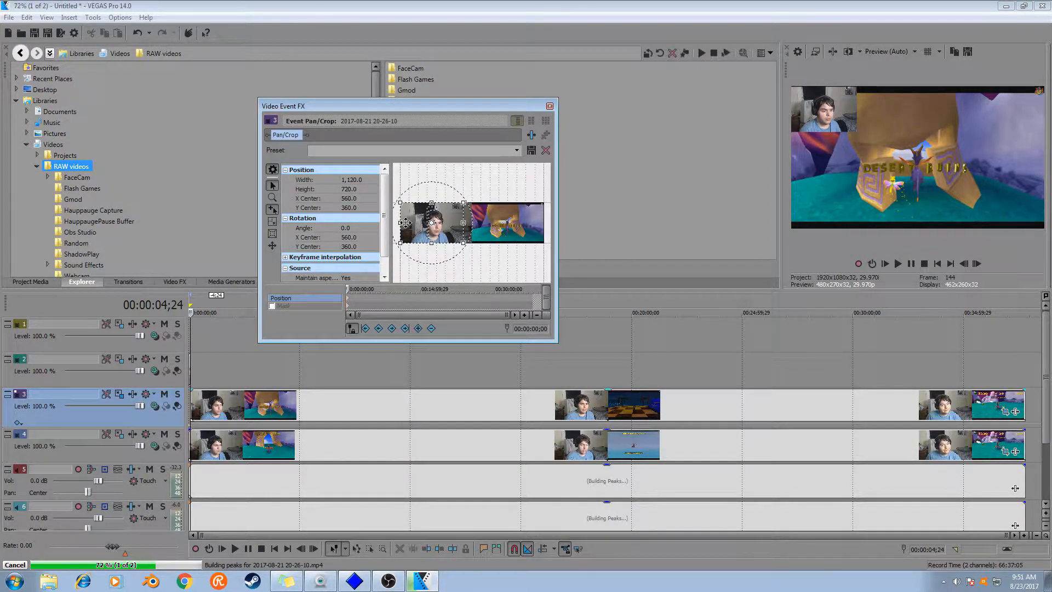
pyautogui.moveTo(404, 223); pyautogui.dragTo(409, 223)
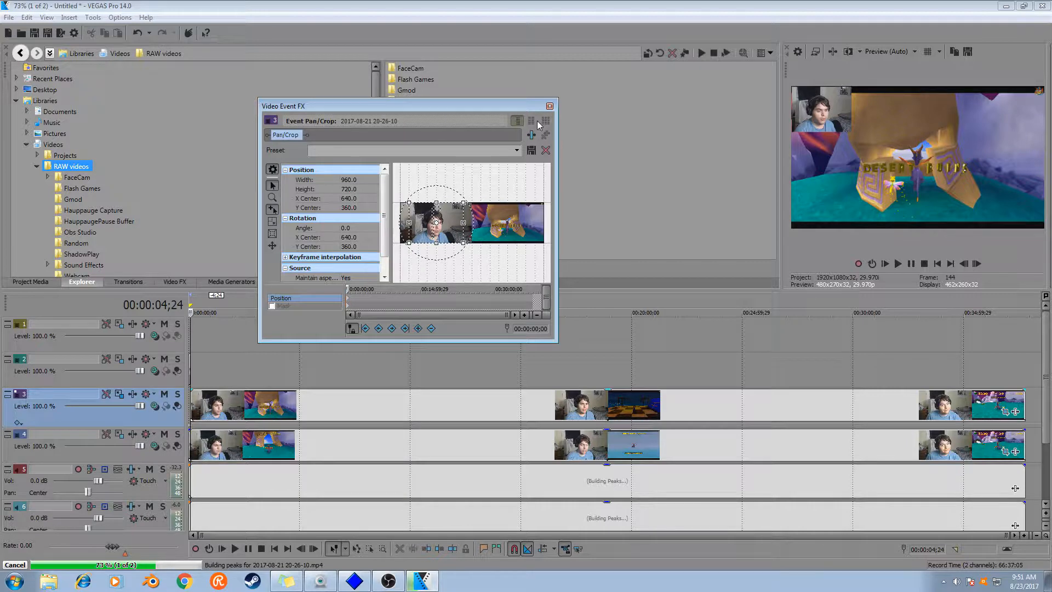
pyautogui.click(550, 106)
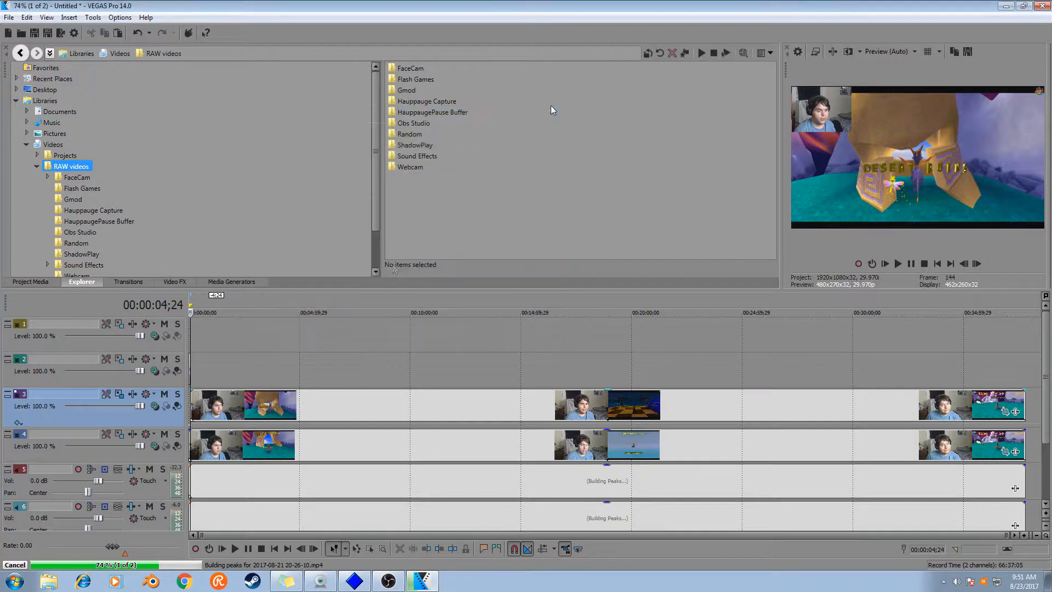
# Turn on the 2D shadow in track 3's track motion and apply the saved preset with 5% blur and width 718.67
pyautogui.click(121, 395)
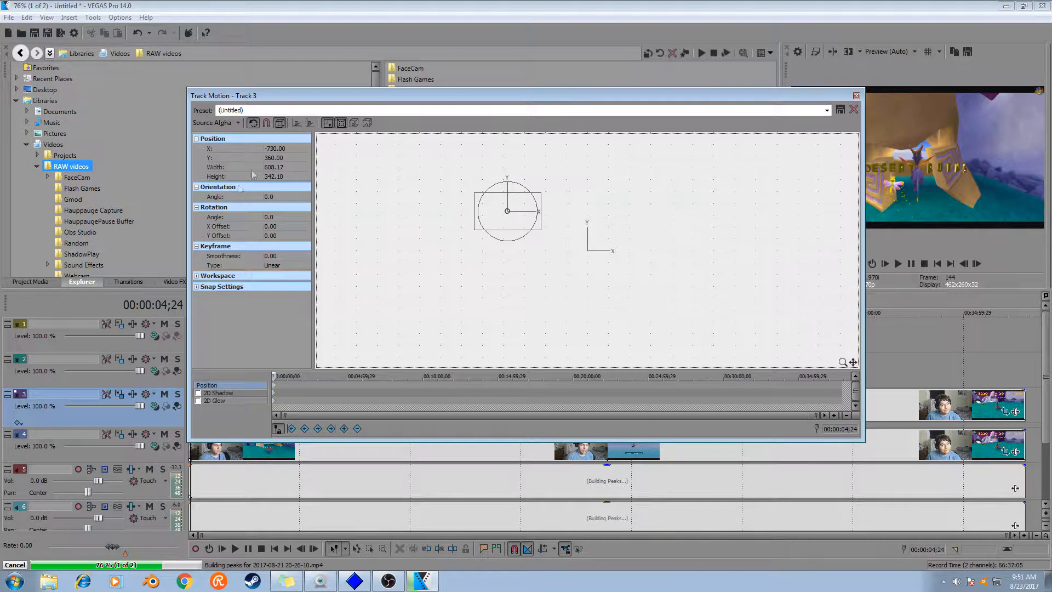
pyautogui.click(199, 393)
pyautogui.click(827, 111)
pyautogui.click(810, 123)
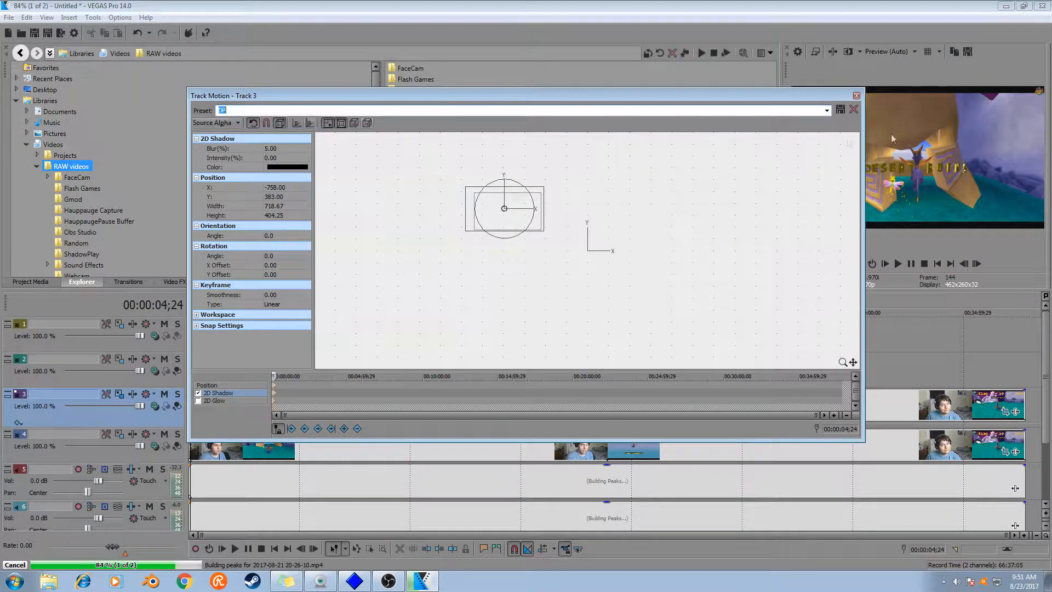
pyautogui.click(857, 96)
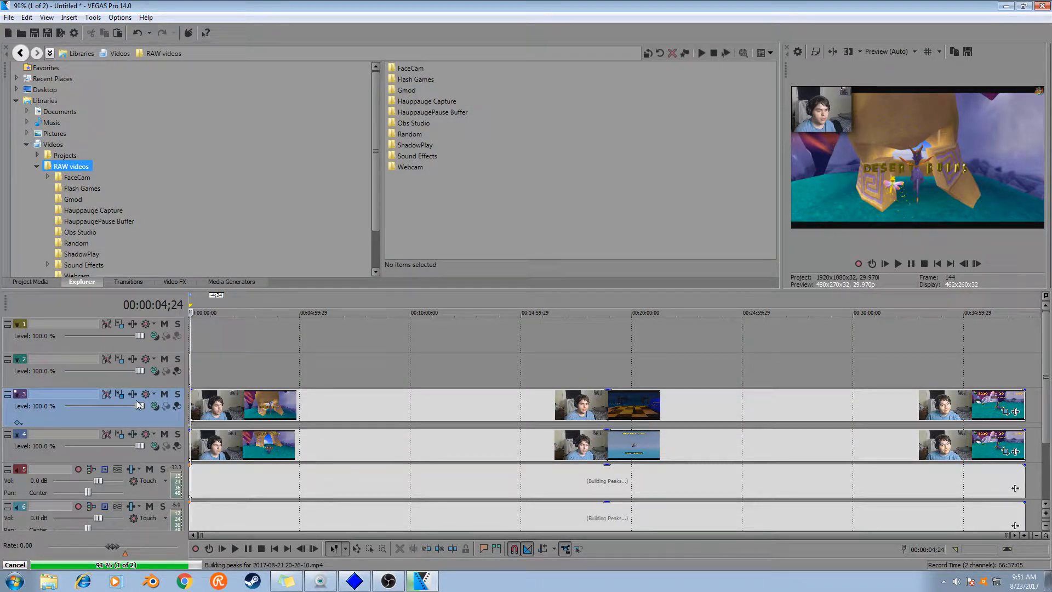
# Play the edit from the project start to check the switch from full-frame webcam to facecam over gameplay
pyautogui.hotkey('ctrl', 'Home')
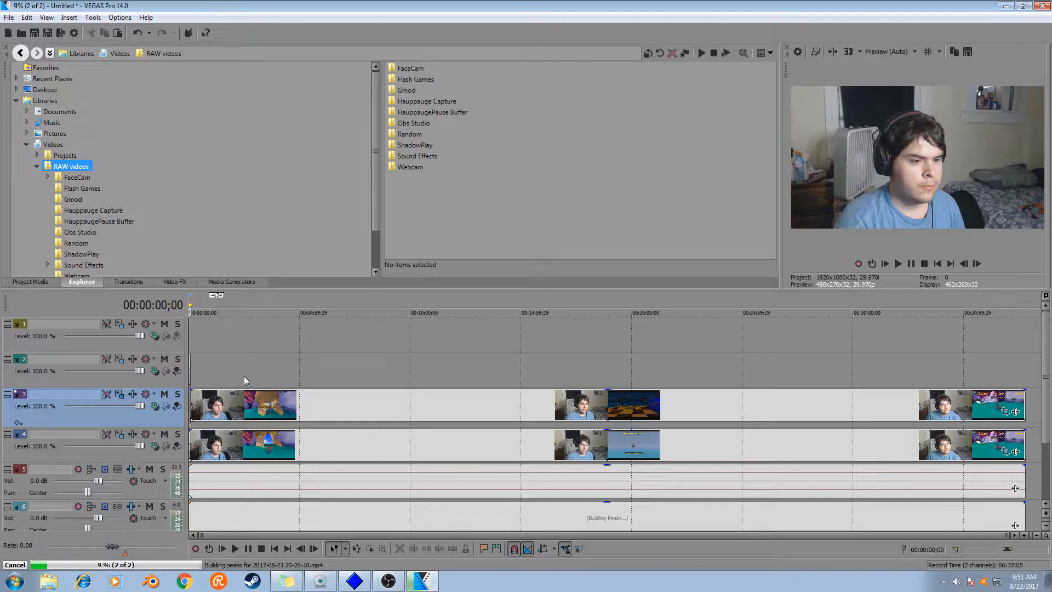
pyautogui.press('space')
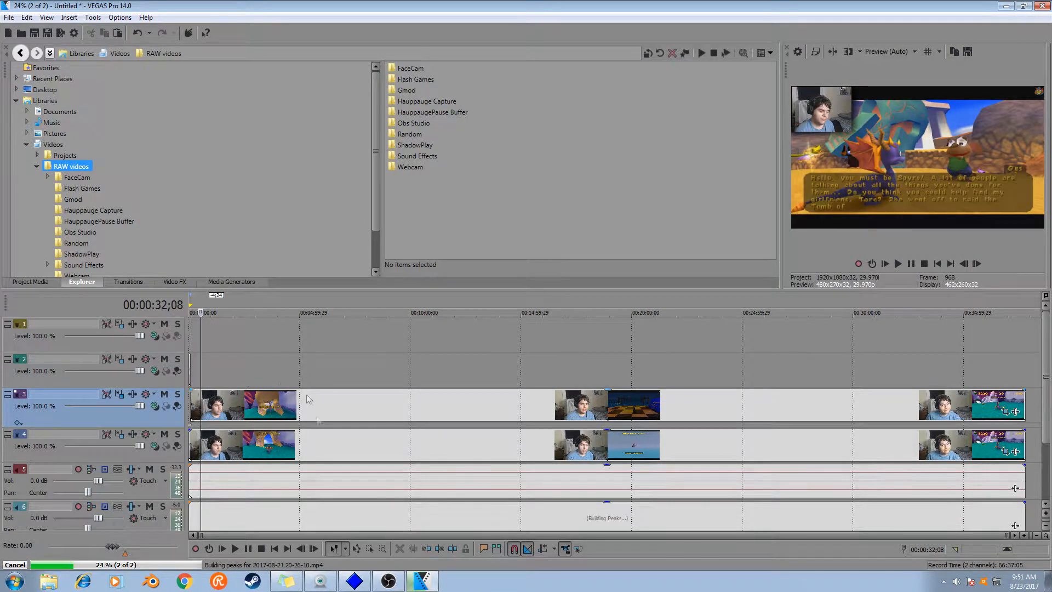
# Select the main events on tracks 3 to 6 together and view the available grouping commands without applying one
pyautogui.click(318, 414)
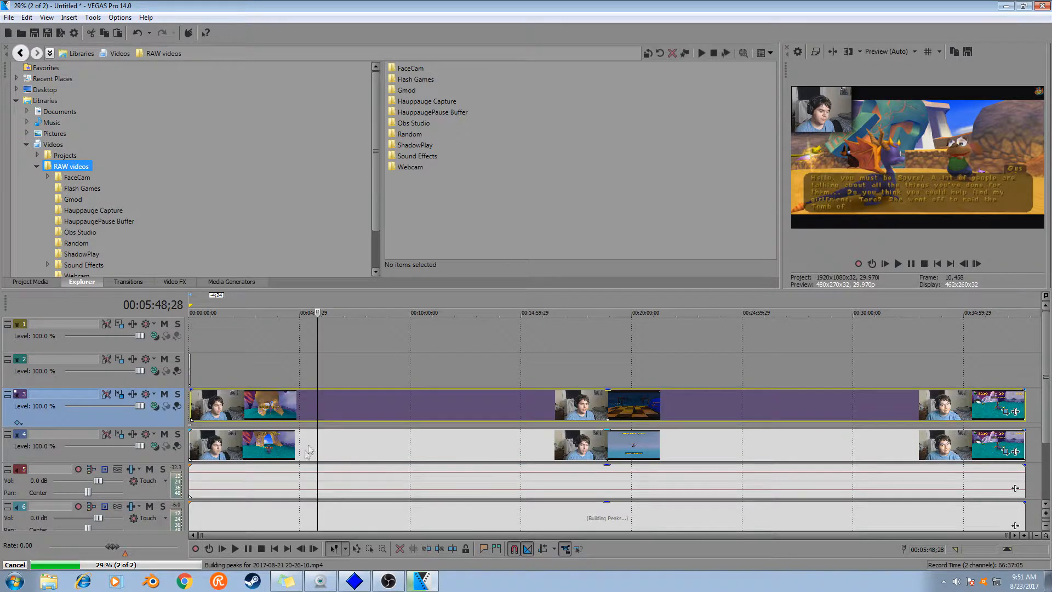
pyautogui.keyDown('ctrl'); pyautogui.click(300, 484); pyautogui.keyUp('ctrl')
pyautogui.keyDown('ctrl'); pyautogui.click(298, 517); pyautogui.keyUp('ctrl')
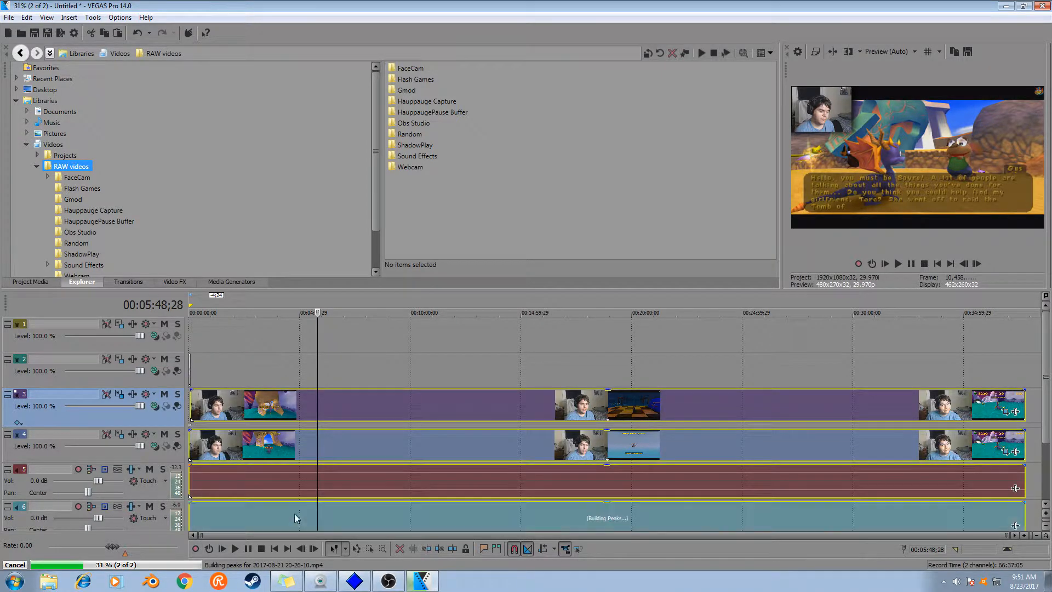
pyautogui.rightClick(345, 405)
pyautogui.moveTo(377, 334)
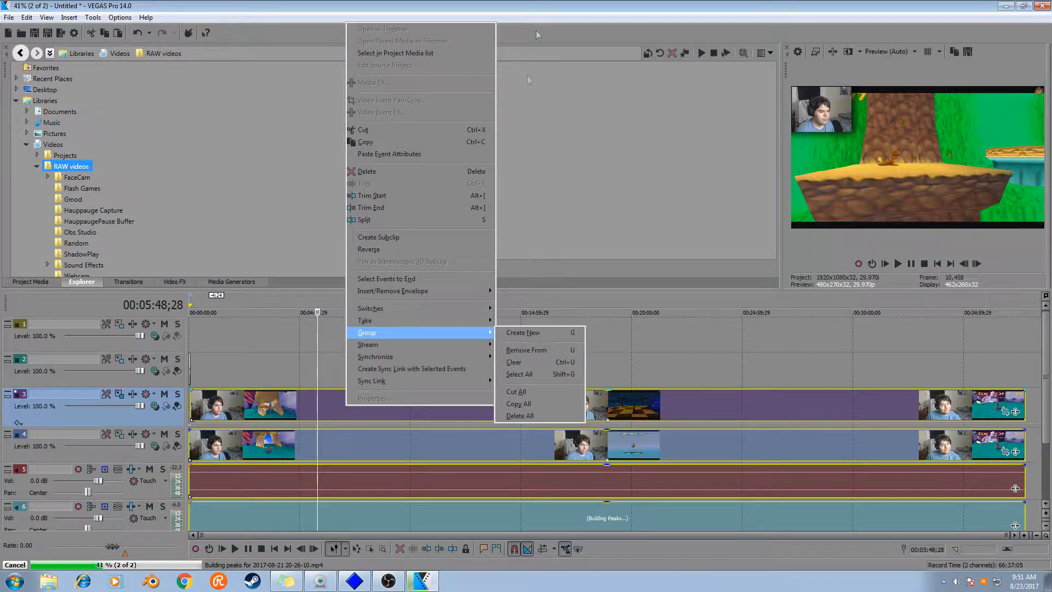
pyautogui.click(546, 8)
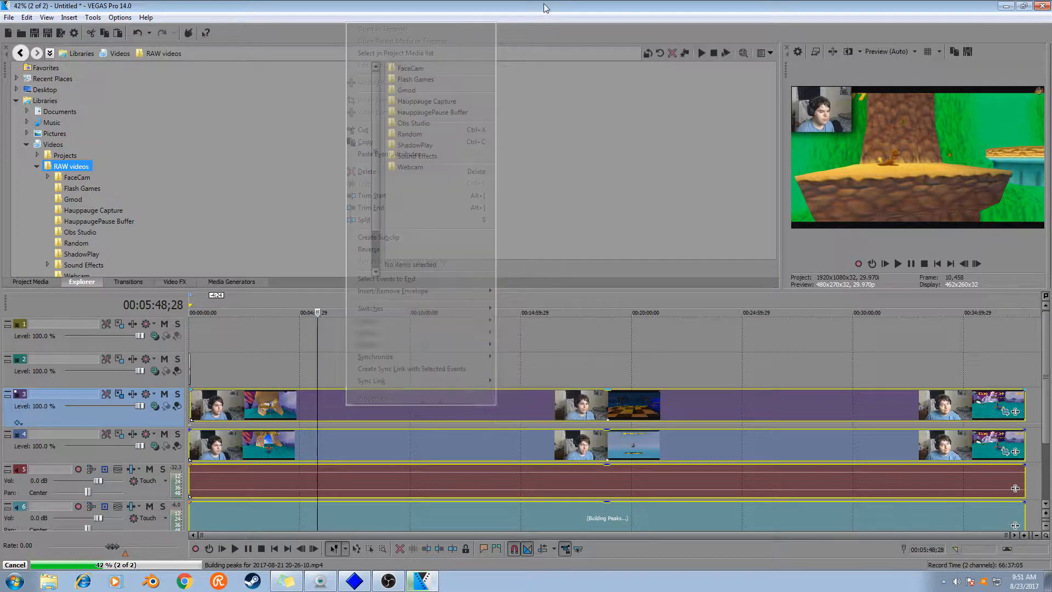
pyautogui.click(350, 436)
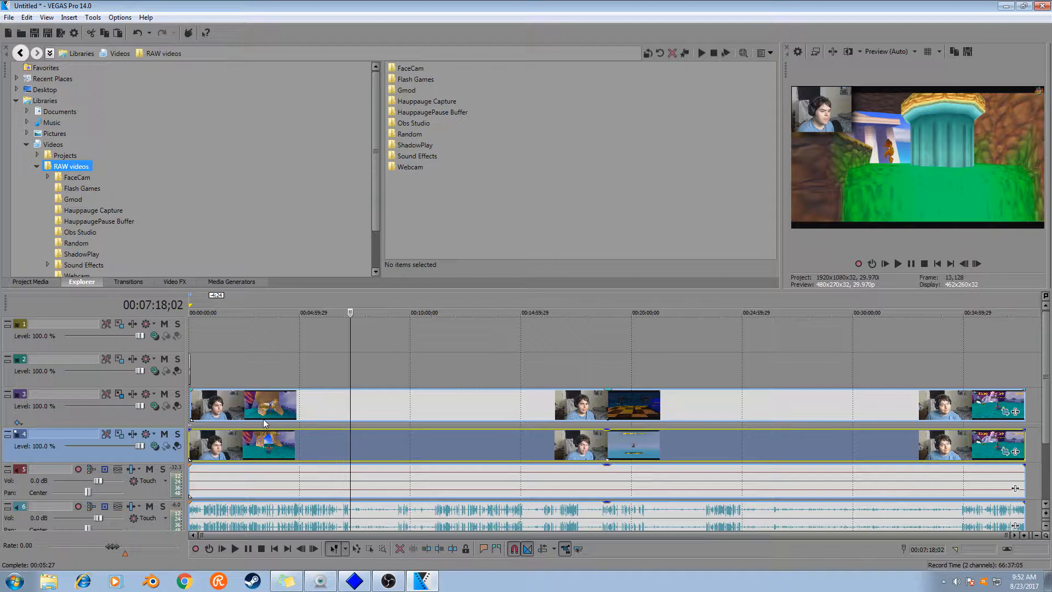
# Play the footage around 6:23 to 6:44 to find the end of the first part, and split the grouped events at about 6:44
pyautogui.scroll(3, 353, 504)
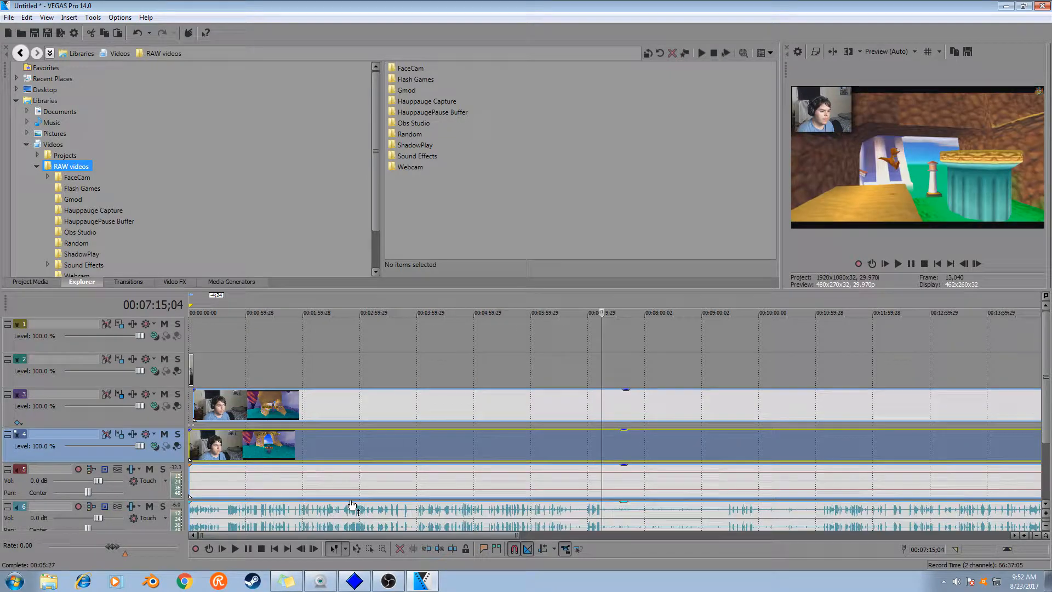
pyautogui.press('space')
pyautogui.press('j')
pyautogui.press('j')
pyautogui.press('j')
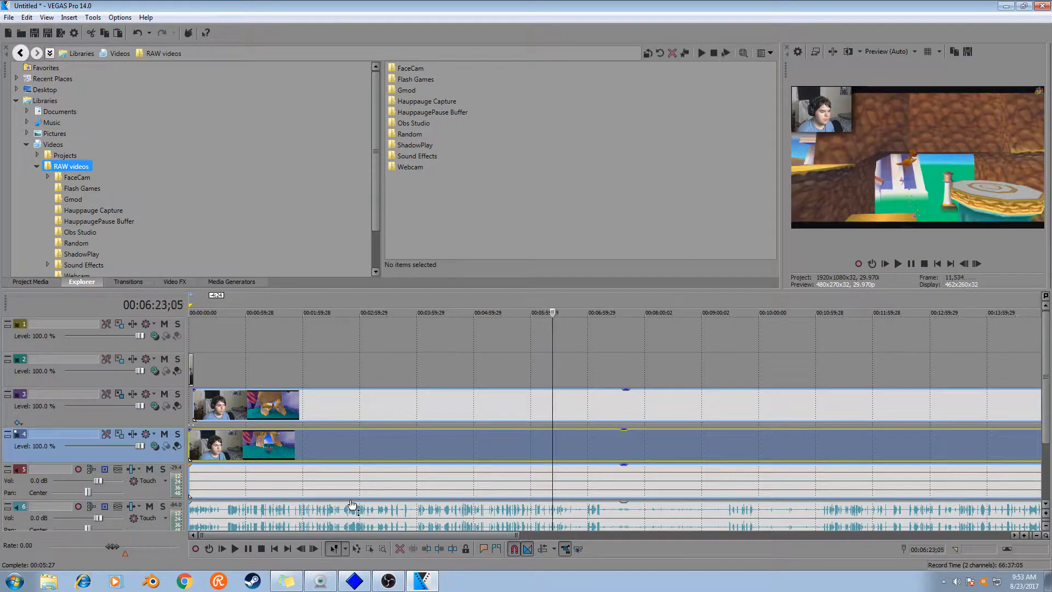
pyautogui.press('space')
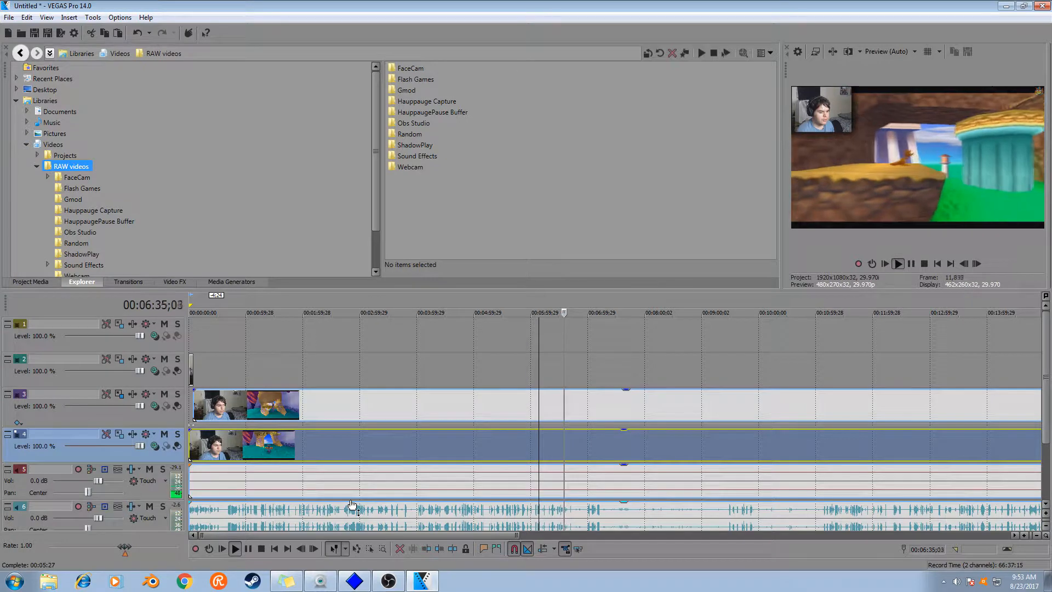
pyautogui.press('Return')
# Split the grouped events at about 9:25 and delete the section between 6:44 and 9:25 on tracks 3 to 6
pyautogui.click(713, 399)
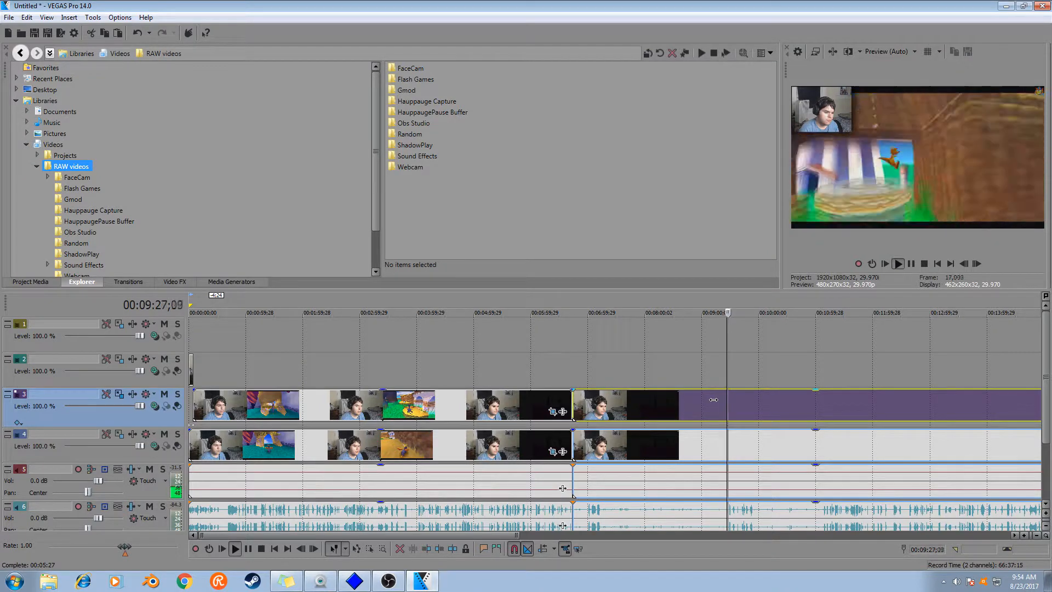
pyautogui.press('s')
pyautogui.rightClick(647, 392)
pyautogui.click(674, 164)
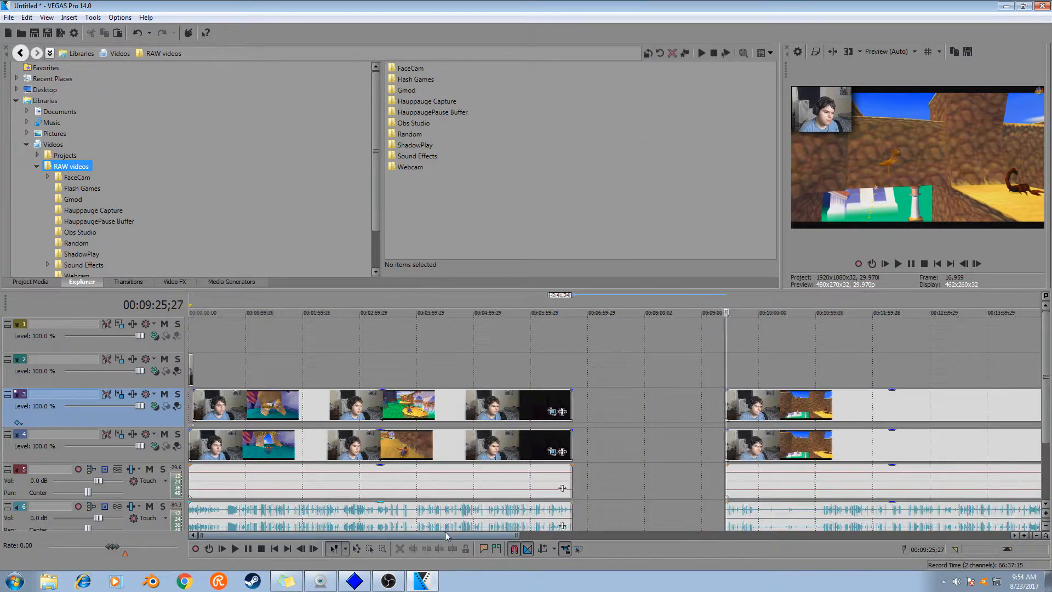
# Split the grouped events at about 9:55 and 11:06 and delete the section between those cuts
pyautogui.moveTo(443, 535); pyautogui.dragTo(494, 542)
pyautogui.press('space')
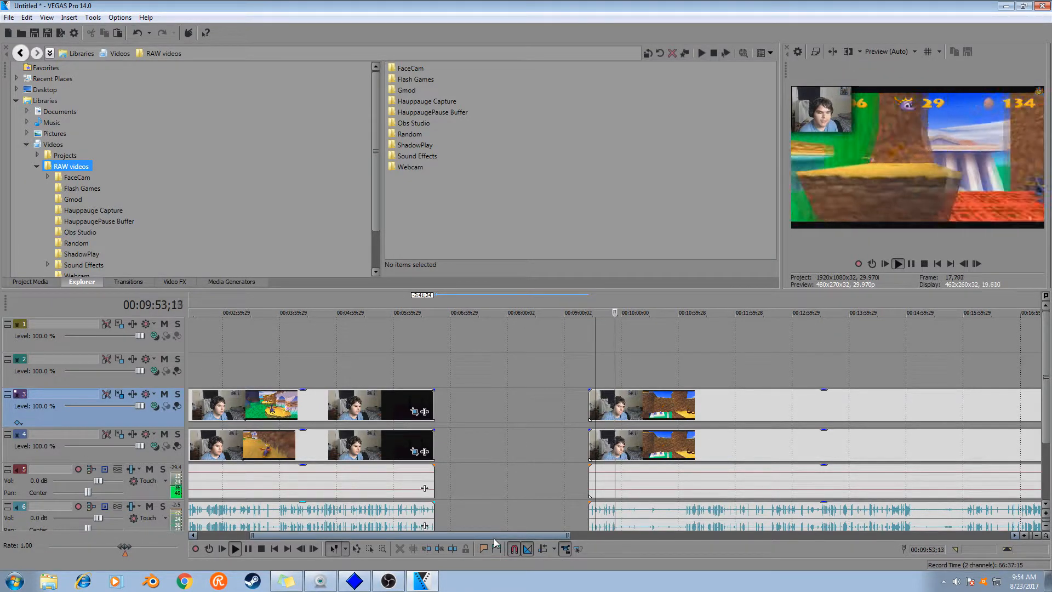
pyautogui.press('Return')
pyautogui.press('s')
pyautogui.click(686, 401)
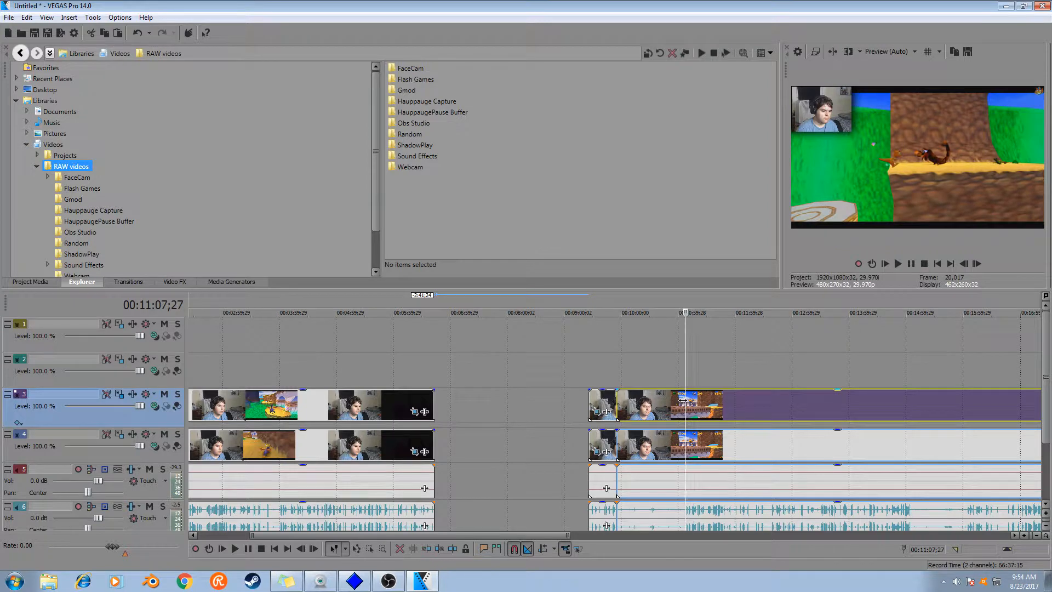
pyautogui.rightClick(684, 400)
pyautogui.click(658, 118)
# Split the grouped events at about 15:05 and 16:00 and delete the section between those cuts
pyautogui.moveTo(509, 535); pyautogui.dragTo(579, 542)
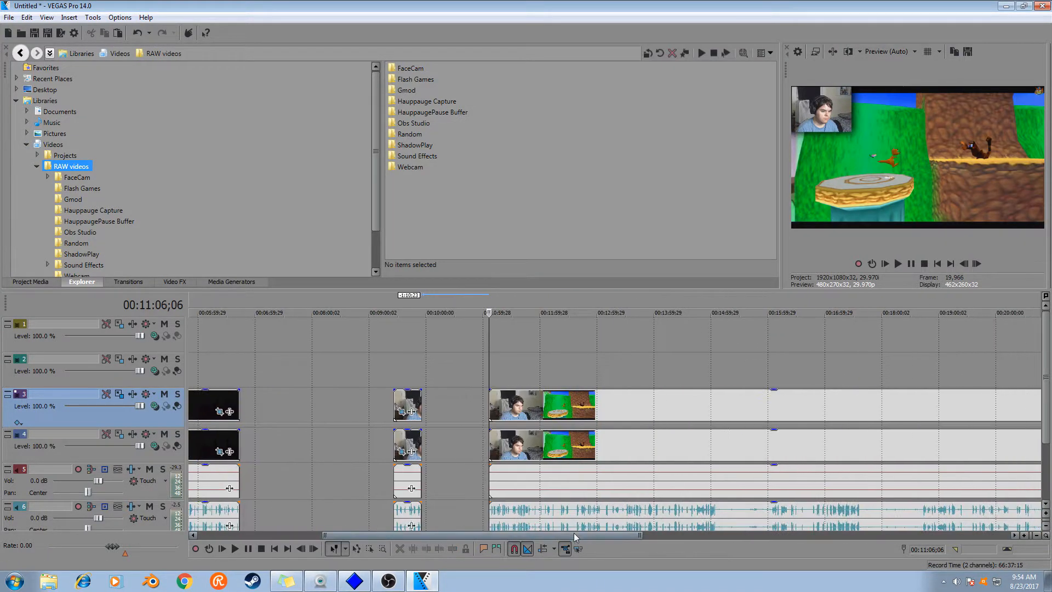
pyautogui.click(708, 406)
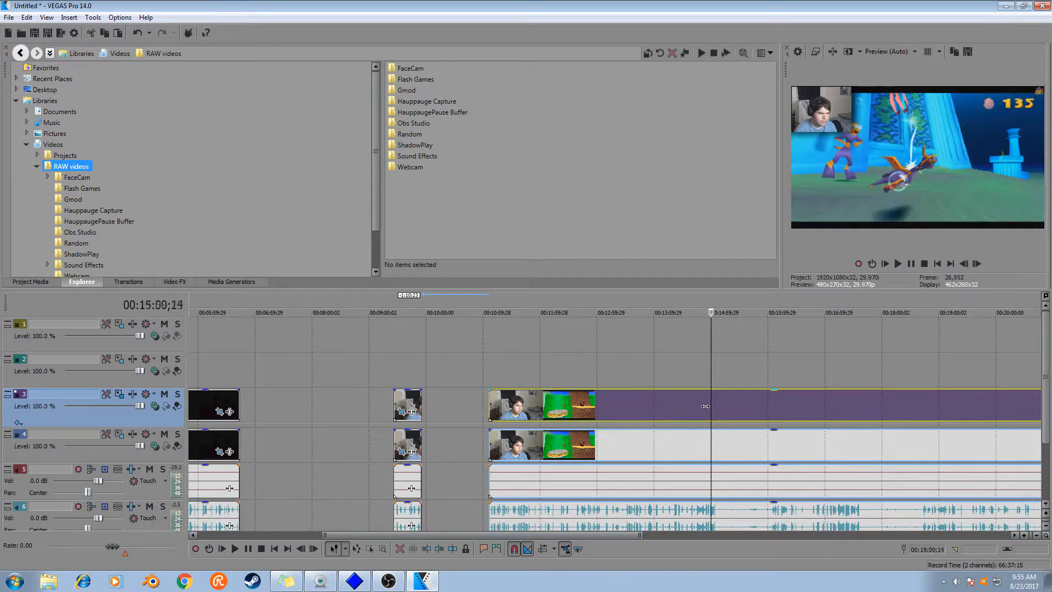
pyautogui.press('s')
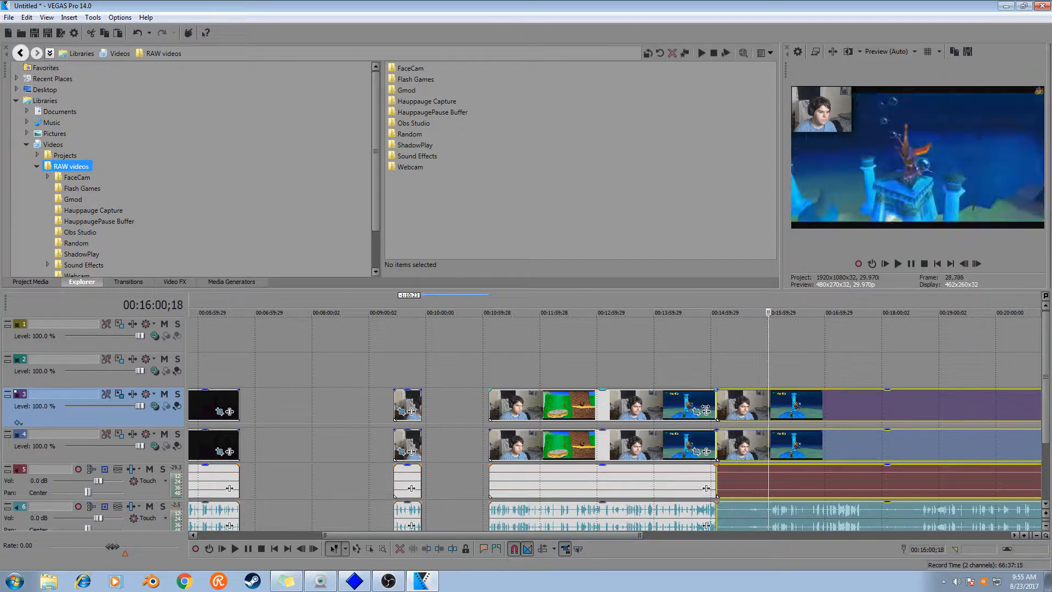
pyautogui.rightClick(705, 410)
pyautogui.click(767, 121)
# Cut out the section from about 17:39 to 18:42 on all grouped tracks
pyautogui.hscroll(5, 566, 408)
pyautogui.click(566, 408)
pyautogui.press('s')
pyautogui.click(629, 408)
pyautogui.press('s')
pyautogui.rightClick(597, 391)
pyautogui.click(614, 224)
# Cut out the section from about 20:37 to 23:20 on all grouped tracks, starting at the crash in the race
pyautogui.hscroll(3, 557, 402)
pyautogui.click(556, 403)
pyautogui.press('space')
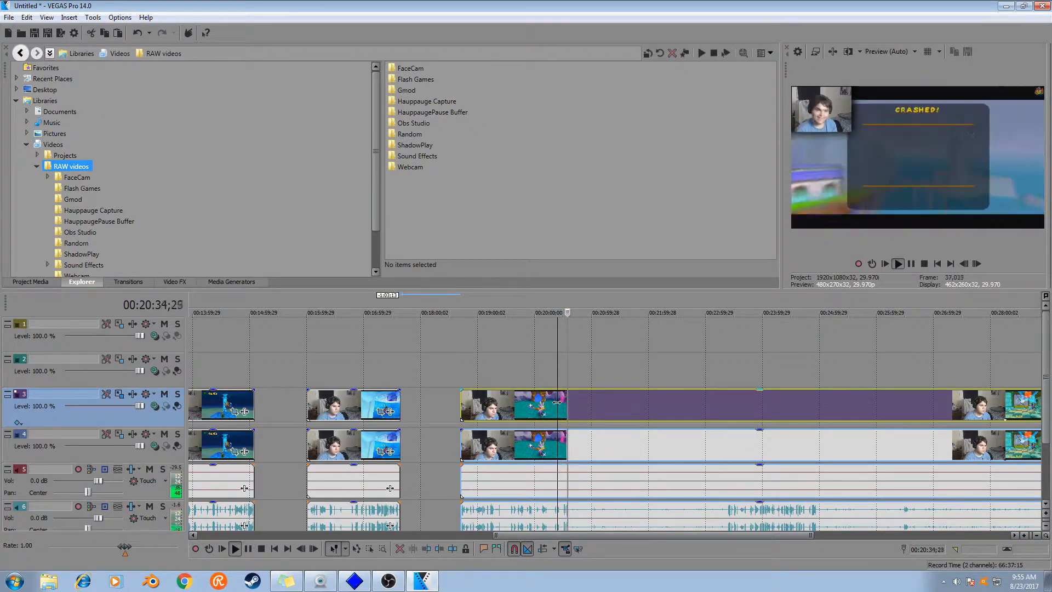
pyautogui.moveTo(556, 403); pyautogui.dragTo(714, 399)
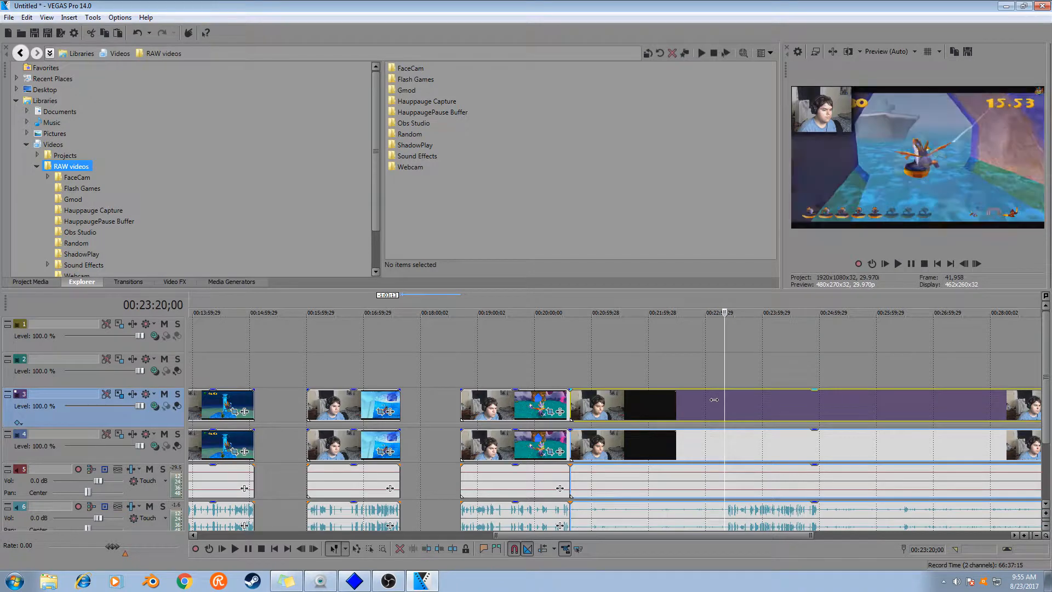
pyautogui.scroll(-2, 471, 403)
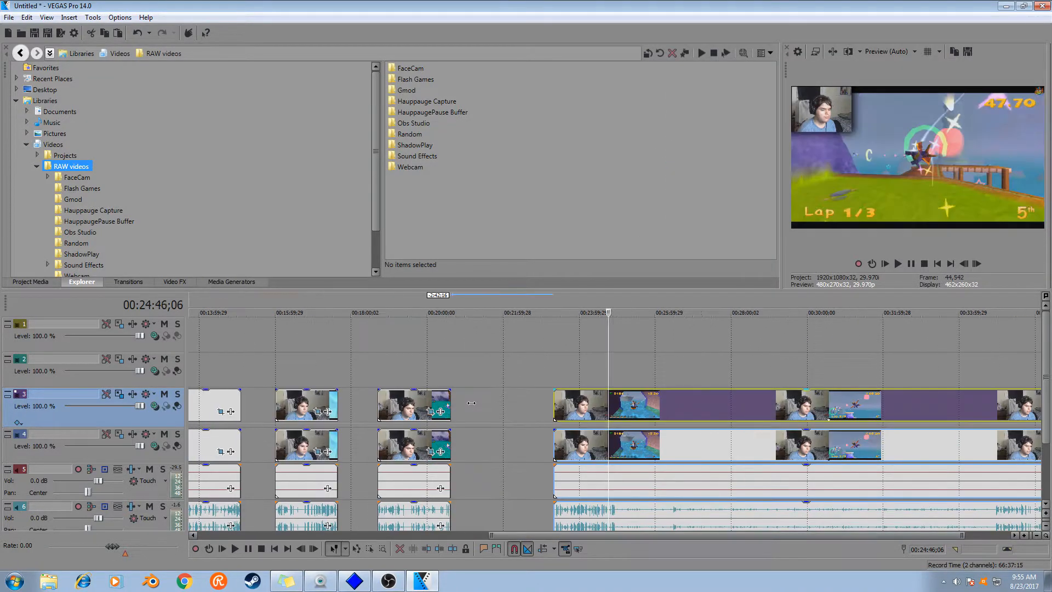
# Split the grouped events at about 24:58 and 34:55 and delete the long section between those cuts
pyautogui.scroll(2, 471, 402)
pyautogui.press('s')
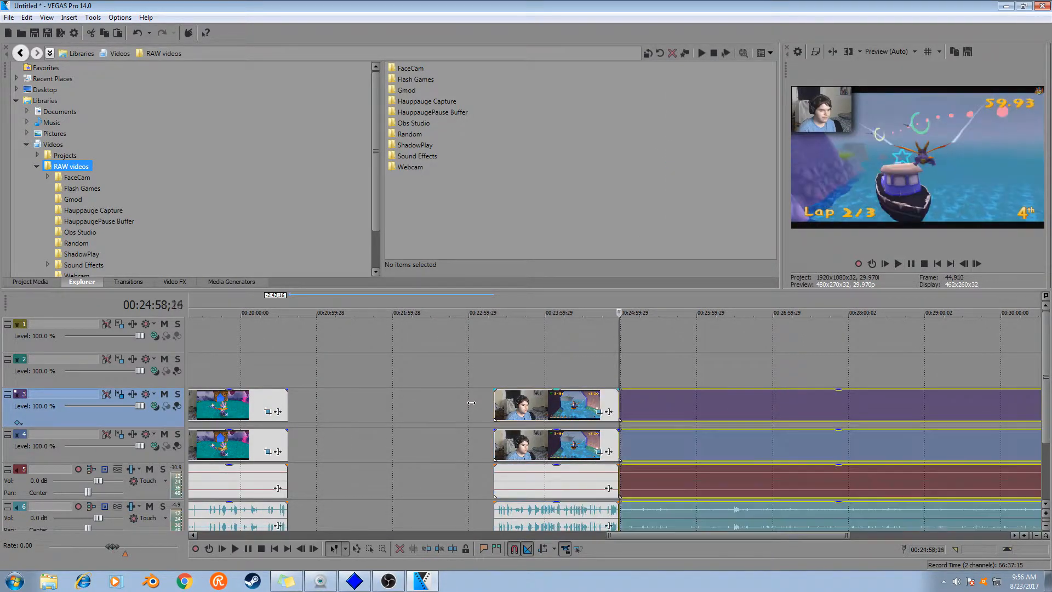
pyautogui.scroll(-3, 471, 403)
pyautogui.click(933, 401)
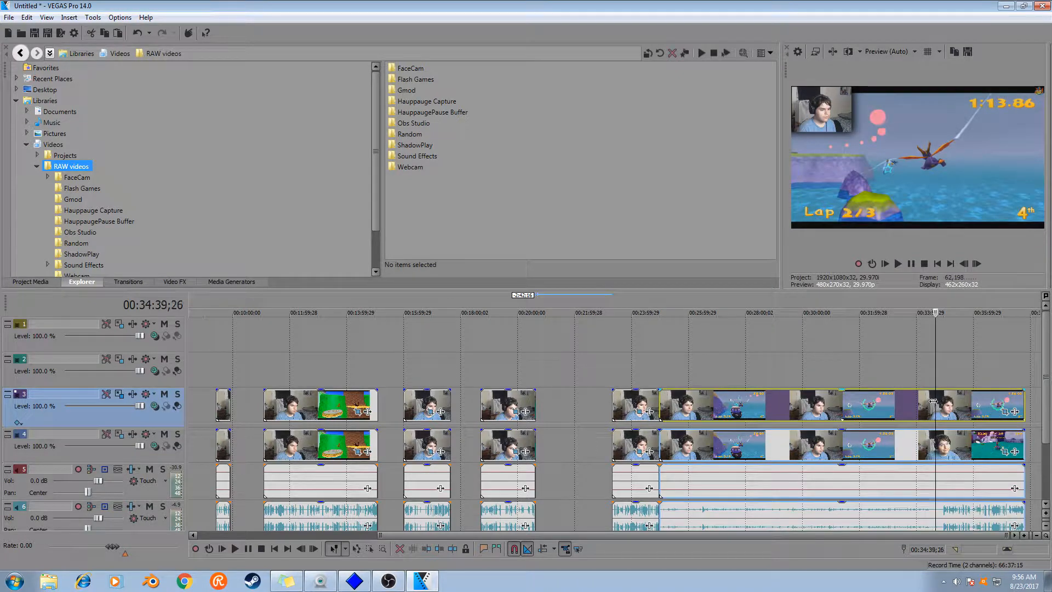
pyautogui.scroll(2, 932, 401)
pyautogui.click(687, 403)
pyautogui.press('s')
pyautogui.scroll(-2, 688, 403)
pyautogui.rightClick(934, 405)
pyautogui.click(865, 171)
pyautogui.scroll(-2, 257, 391)
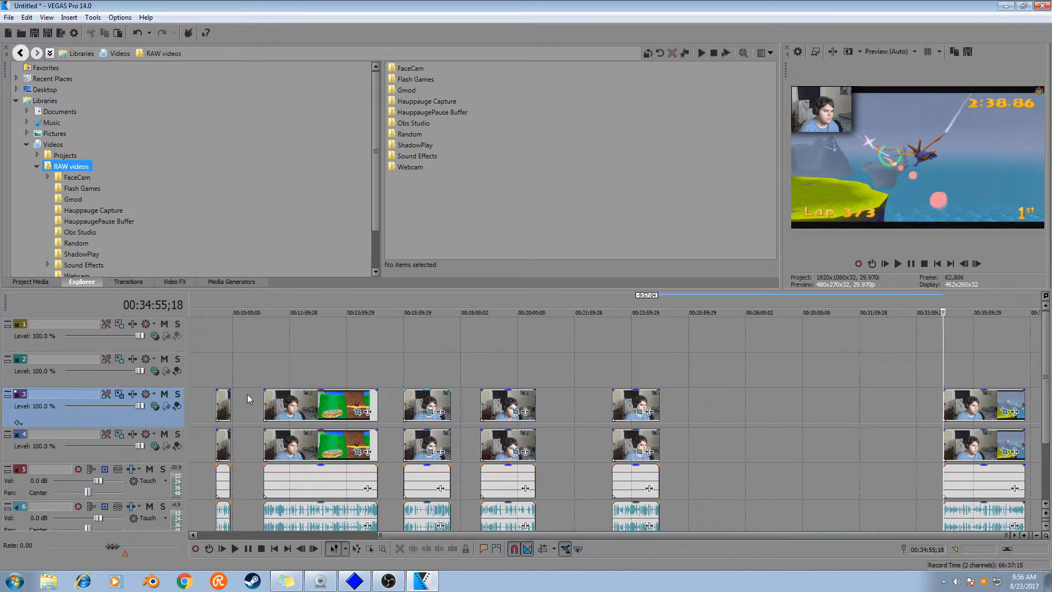
# Move each remaining group of events earlier to close the gaps, so all segments on tracks 3 to 6 run back to back
pyautogui.moveTo(406, 402); pyautogui.dragTo(346, 401)
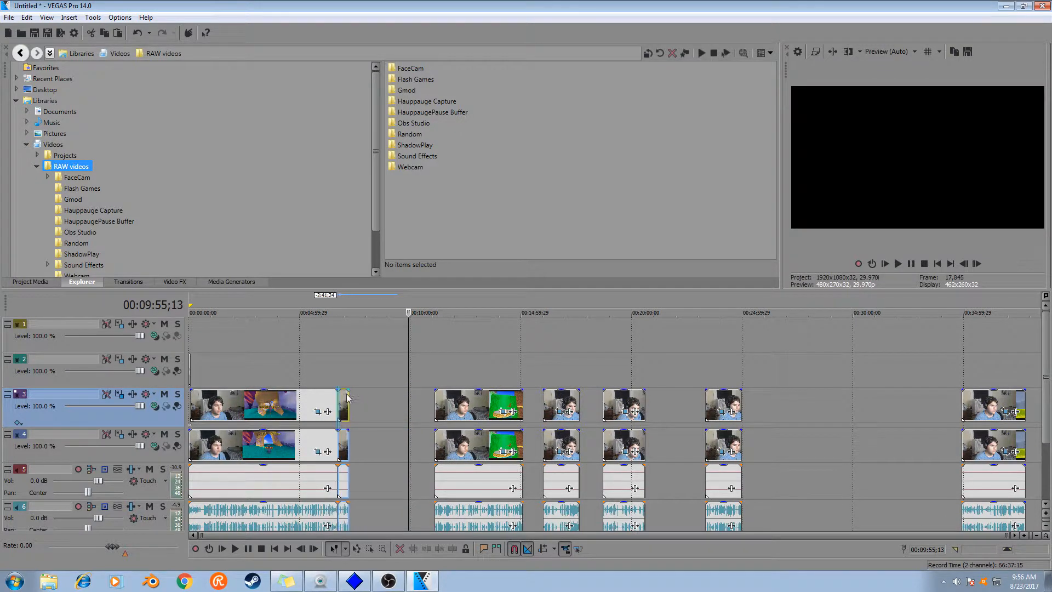
pyautogui.moveTo(477, 405); pyautogui.dragTo(390, 405)
pyautogui.moveTo(561, 405); pyautogui.dragTo(455, 405)
pyautogui.moveTo(624, 406); pyautogui.dragTo(494, 405)
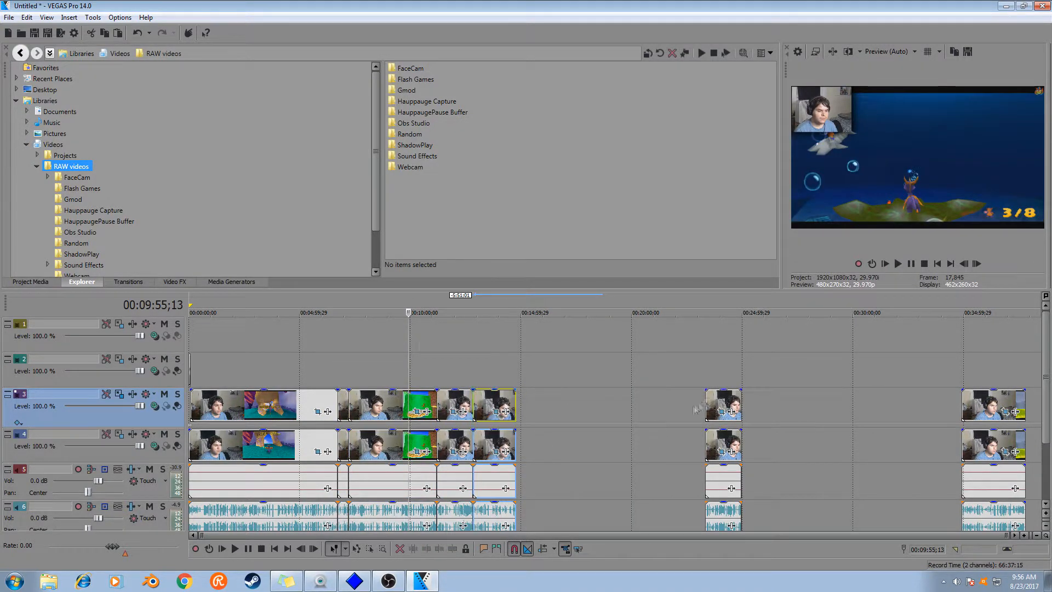
pyautogui.moveTo(723, 405); pyautogui.dragTo(532, 405)
pyautogui.moveTo(981, 392); pyautogui.dragTo(589, 393)
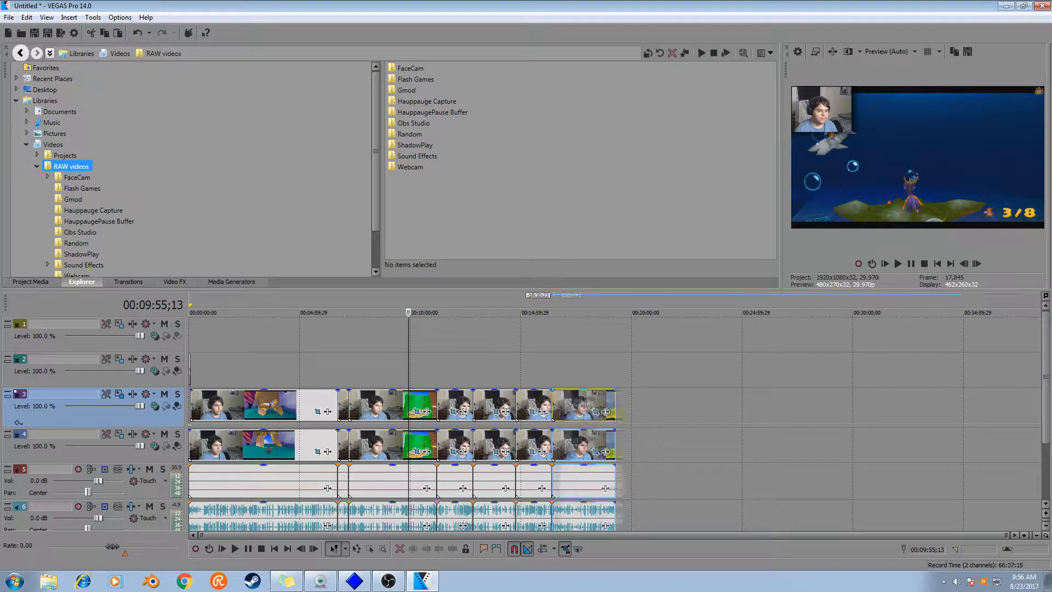
# Play the last segment around 18:53 and examine the end of the joined footage up close
pyautogui.click(605, 405)
pyautogui.press('space')
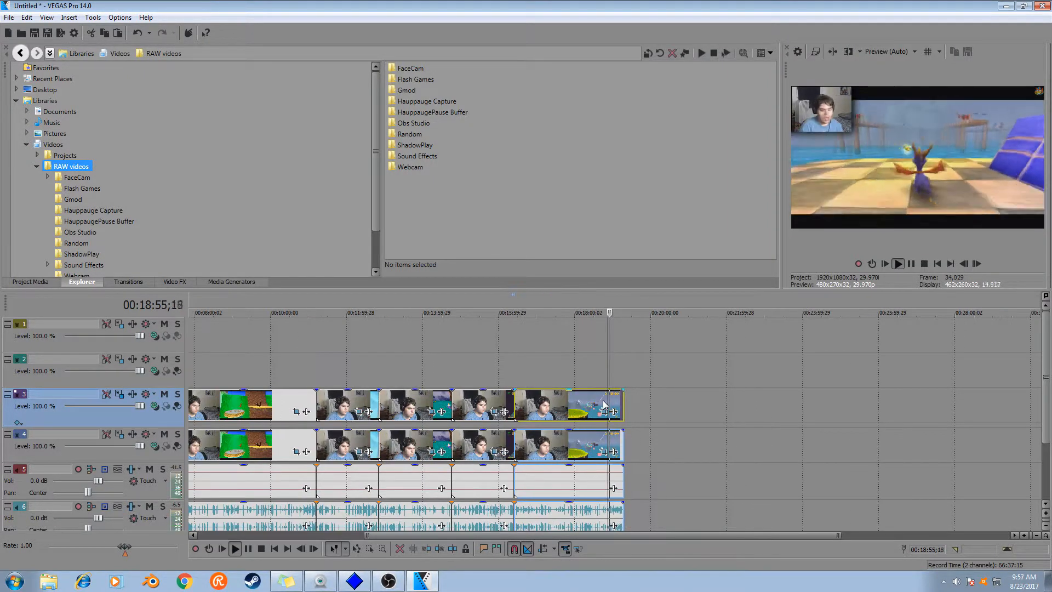
pyautogui.press('space')
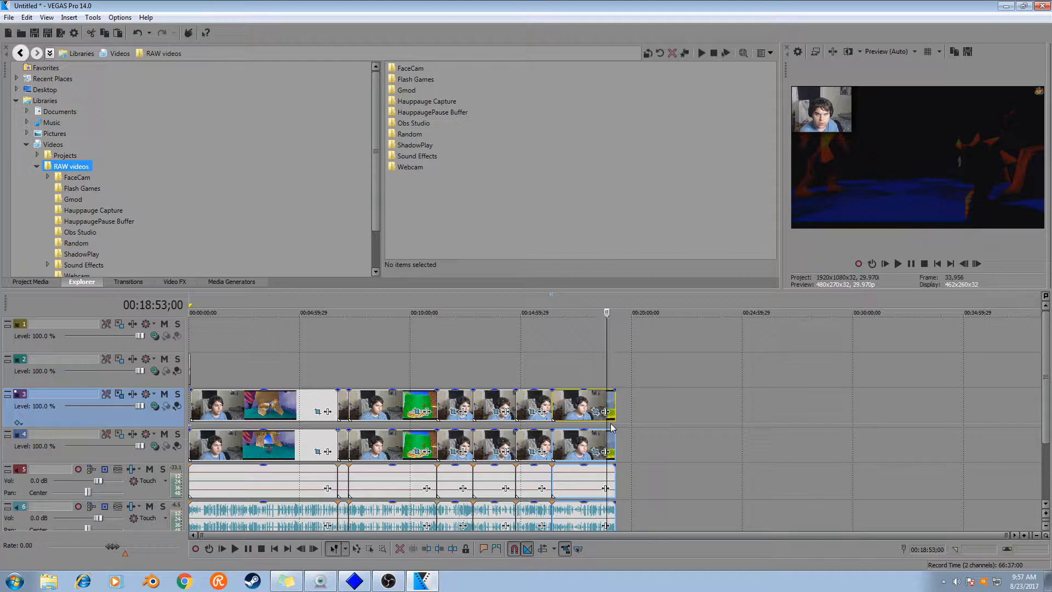
pyautogui.scroll(5, 611, 427)
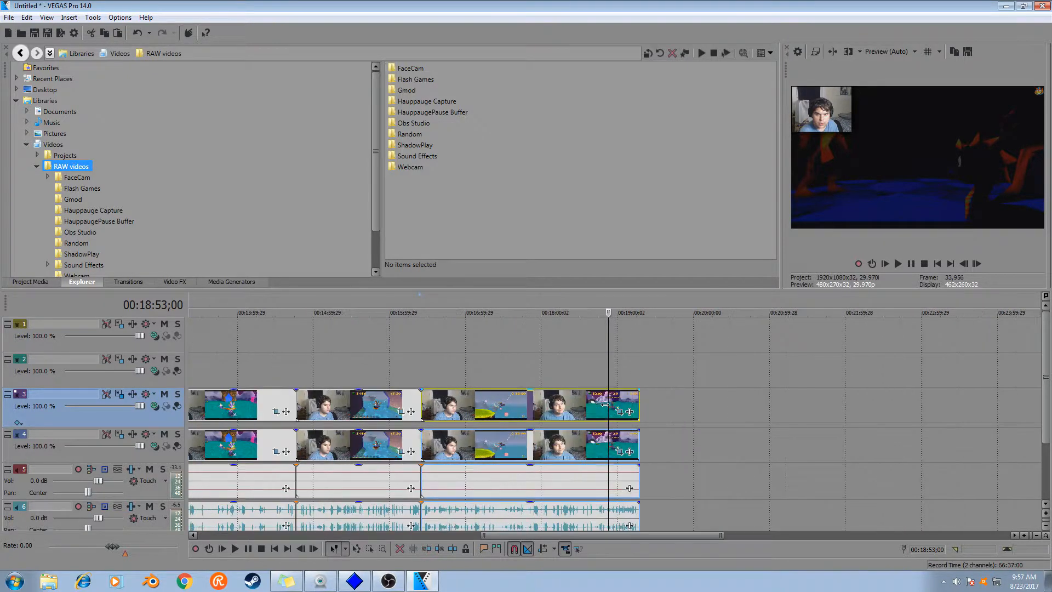
pyautogui.scroll(2, 604, 404)
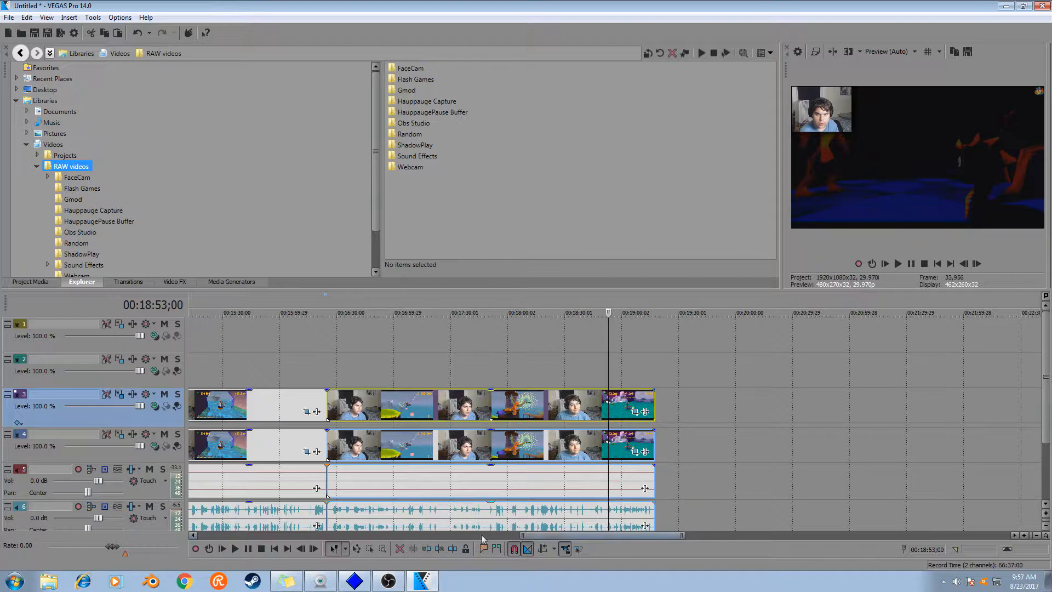
pyautogui.moveTo(540, 535)
pyautogui.mouseDown()
pyautogui.moveTo(413, 546)
pyautogui.moveTo(199, 523)
pyautogui.moveTo(546, 525)
pyautogui.mouseUp()
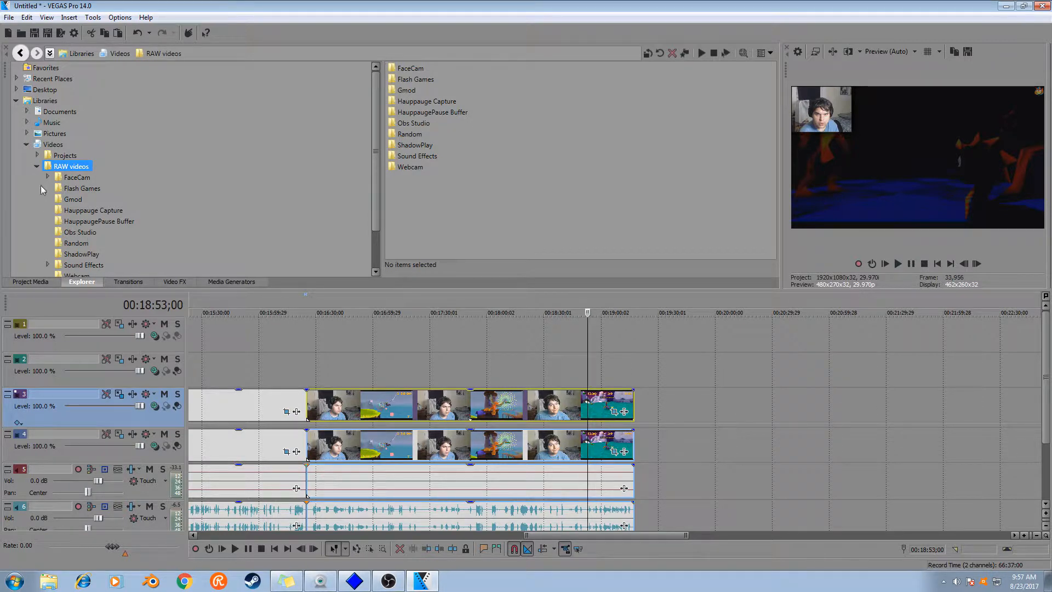
# Add EndCard3.mp4 from the Projects folder to track 4, with its audio on track 5, shortly after the last segment
pyautogui.moveTo(375, 175)
pyautogui.mouseDown()
pyautogui.moveTo(375, 198)
pyautogui.moveTo(379, 186)
pyautogui.mouseUp()
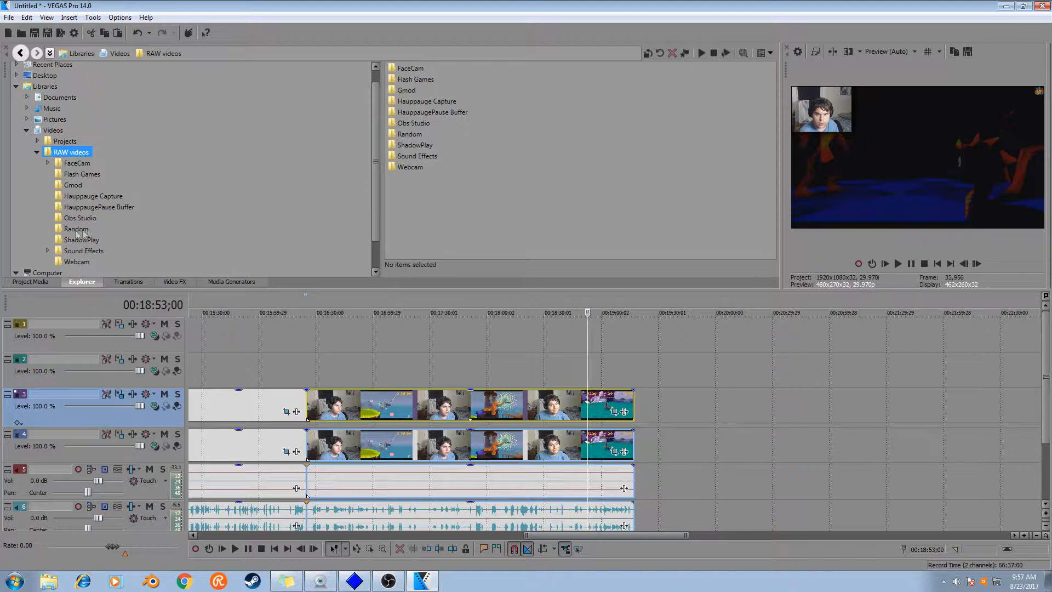
pyautogui.click(38, 142)
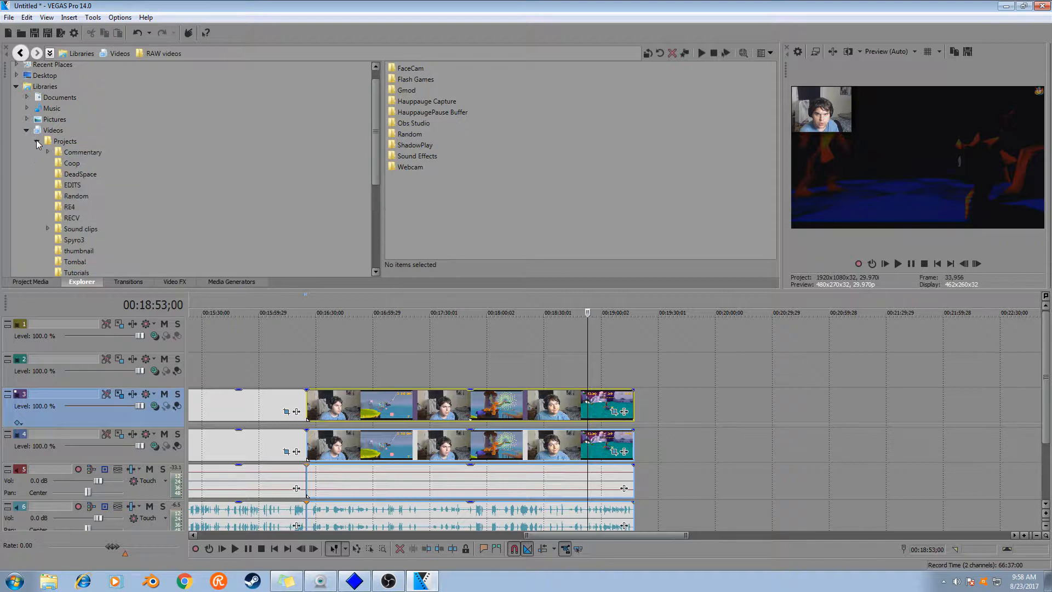
pyautogui.click(64, 143)
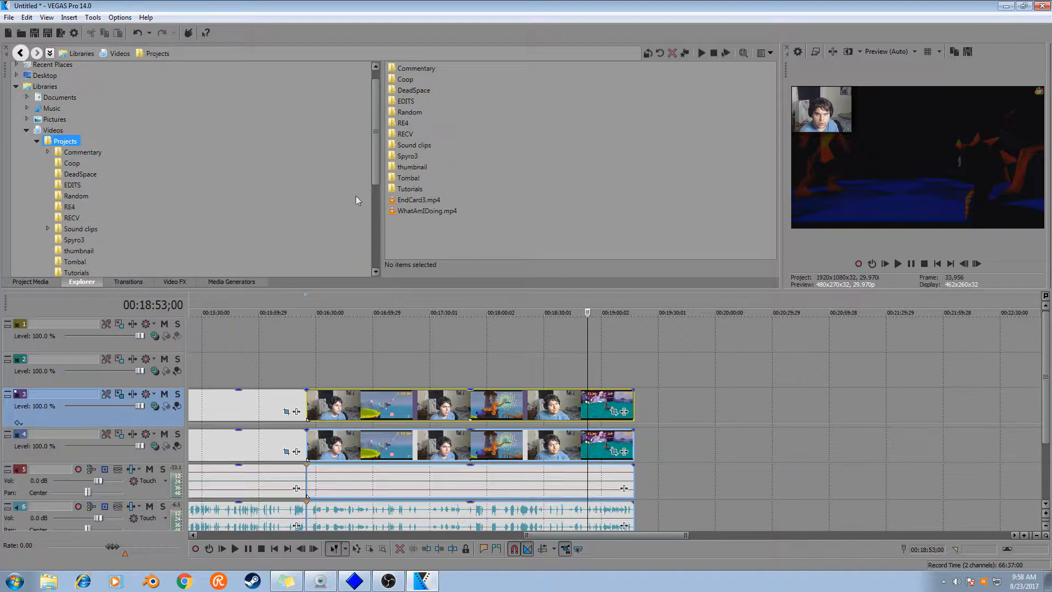
pyautogui.click(416, 201)
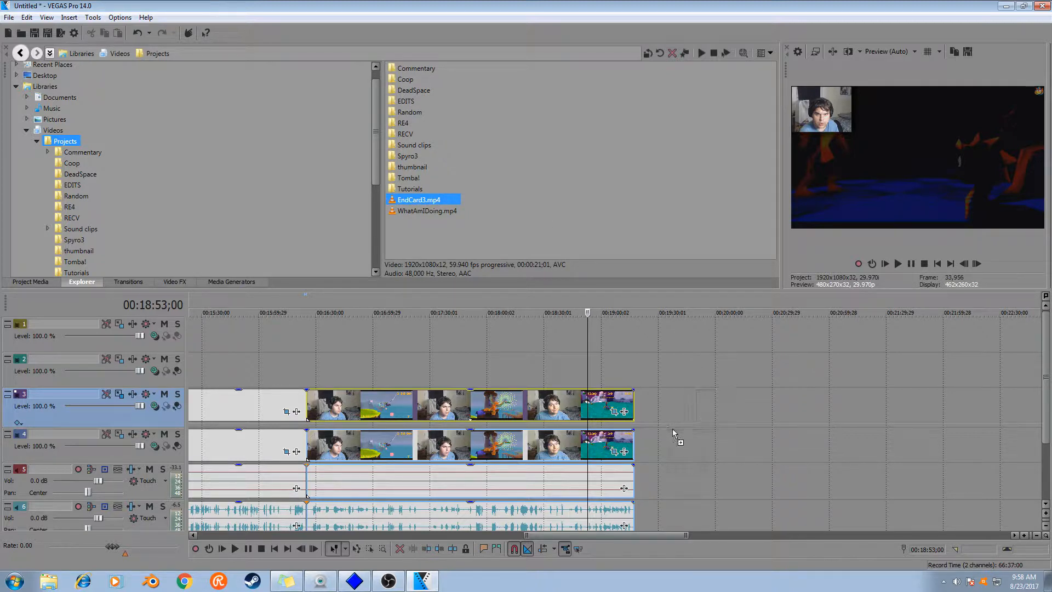
pyautogui.moveTo(671, 411); pyautogui.dragTo(666, 433)
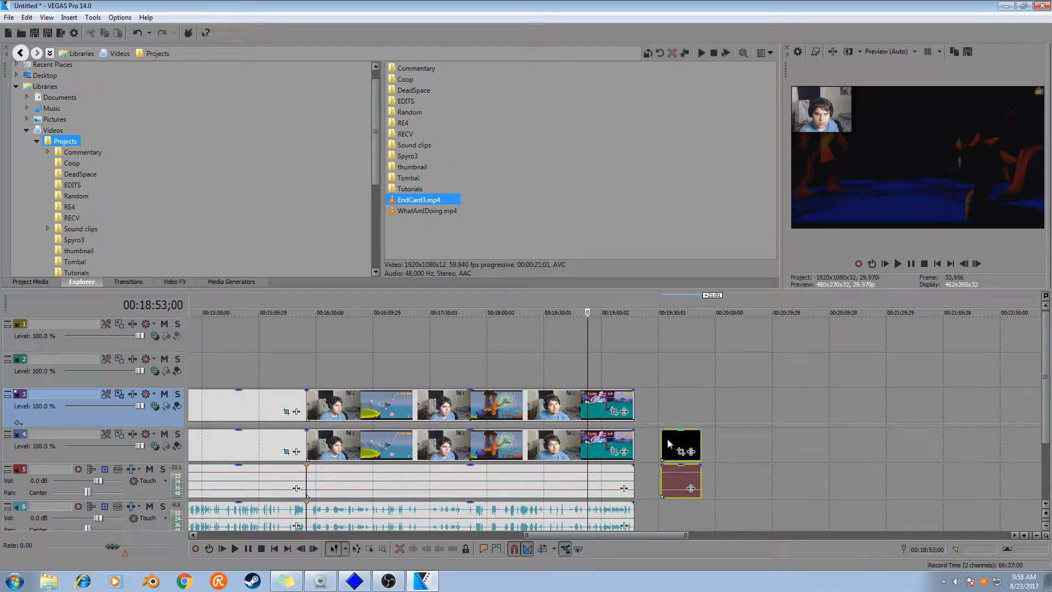
# Step back frame by frame through the end card to 00:19:32;20 and cut off only the track 4 video before that point
pyautogui.click(670, 437)
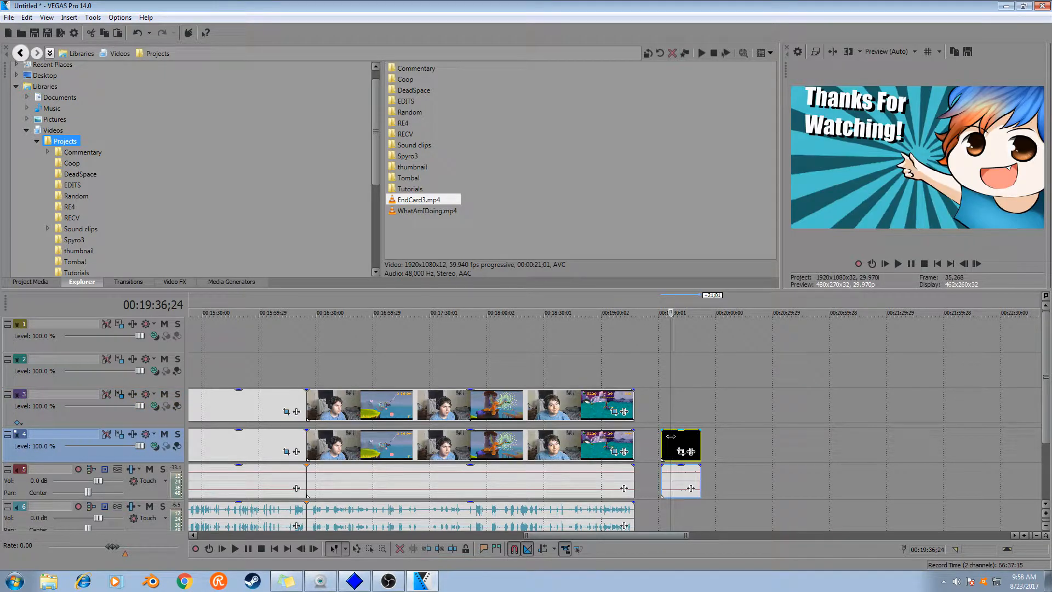
pyautogui.click(670, 436)
pyautogui.scroll(5, 670, 436)
pyautogui.press('Left')
pyautogui.press('Left')
pyautogui.press('Left')
pyautogui.press('Left')
pyautogui.press('Left')
pyautogui.press('Left')
pyautogui.press('Left')
pyautogui.press('Left')
pyautogui.press('Left')
pyautogui.press('Left')
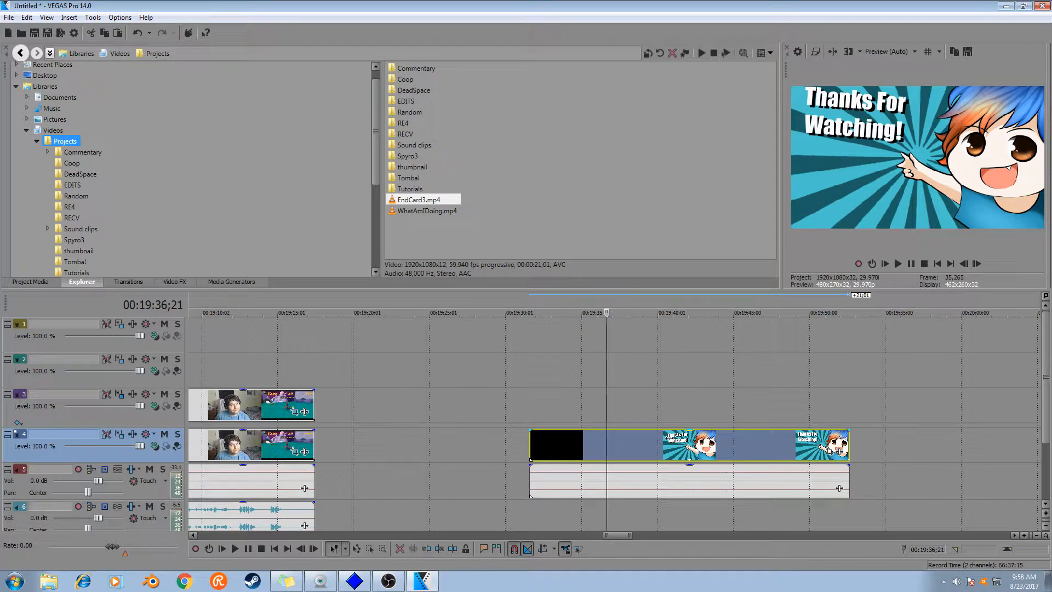
pyautogui.press('Left')
pyautogui.press('Left')
pyautogui.press('Left')
pyautogui.press('Left')
pyautogui.press('Left')
pyautogui.press('Left')
pyautogui.press('Left')
pyautogui.press('Left')
pyautogui.press('Left')
pyautogui.press('Left')
pyautogui.press('Left')
pyautogui.press('Left')
pyautogui.press('Left')
pyautogui.press('Left')
pyautogui.press('Left')
pyautogui.press('Left')
pyautogui.press('Left')
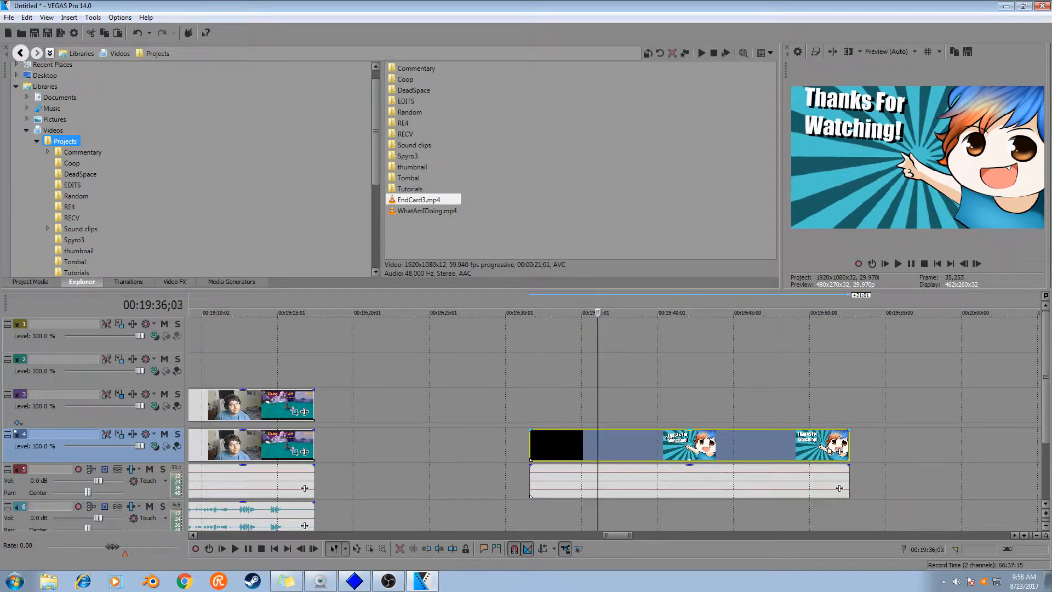
pyautogui.press('Left')
pyautogui.press('Left')
pyautogui.press('Left')
pyautogui.press('Left')
pyautogui.press('Left')
pyautogui.press('Left')
pyautogui.press('Left')
pyautogui.press('Left')
pyautogui.press('Left')
pyautogui.press('Left')
pyautogui.press('Left')
pyautogui.press('Left')
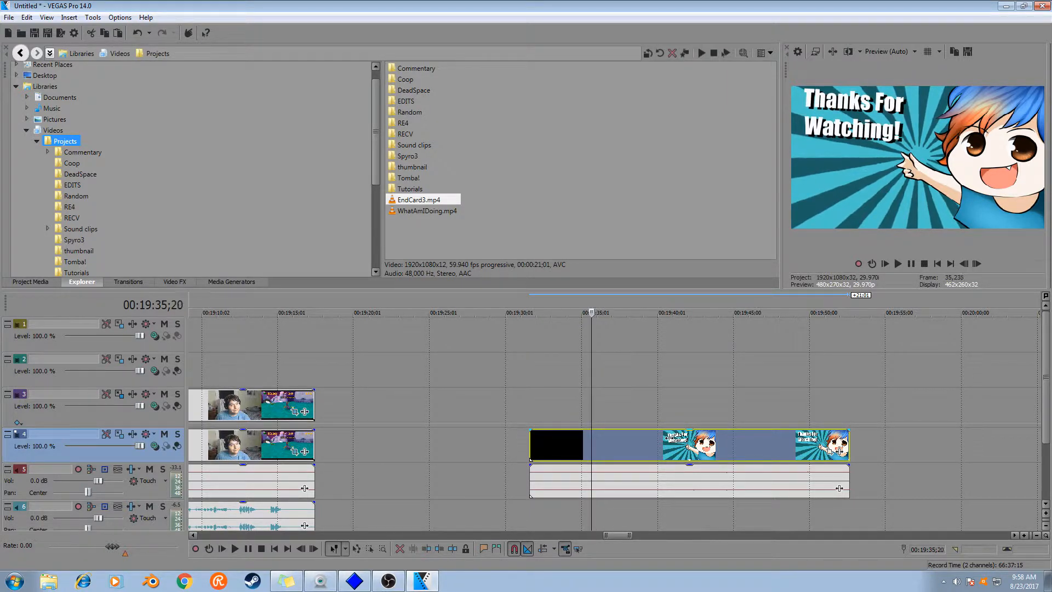
pyautogui.press('Left')
pyautogui.press('Left')
pyautogui.press('Left')
pyautogui.press('Left')
pyautogui.press('Left')
pyautogui.press('Left')
pyautogui.press('Left')
pyautogui.press('Left')
pyautogui.press('Left')
pyautogui.press('Left')
pyautogui.press('Left')
pyautogui.press('Left')
pyautogui.press('Left')
pyautogui.press('Left')
pyautogui.press('Left')
pyautogui.press('Left')
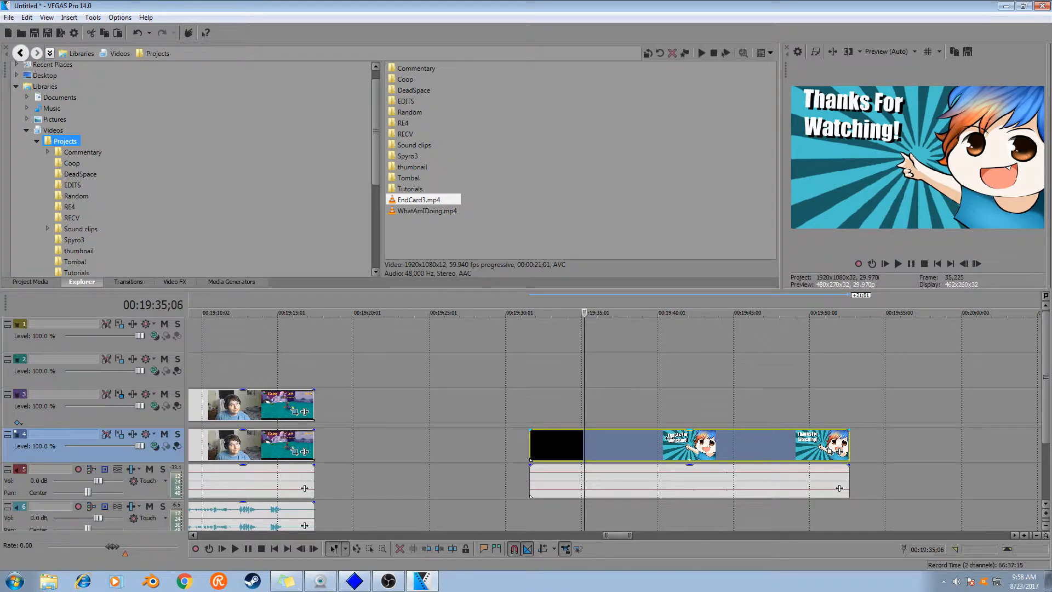
pyautogui.press('Left')
pyautogui.press('Left')
pyautogui.press('Left')
pyautogui.press('Left')
pyautogui.press('Left')
pyautogui.press('Left')
pyautogui.press('Left')
pyautogui.press('Left')
pyautogui.press('Left')
pyautogui.press('Left')
pyautogui.press('Left')
pyautogui.press('Left')
pyautogui.press('Left')
pyautogui.press('Left')
pyautogui.press('Left')
pyautogui.press('Left')
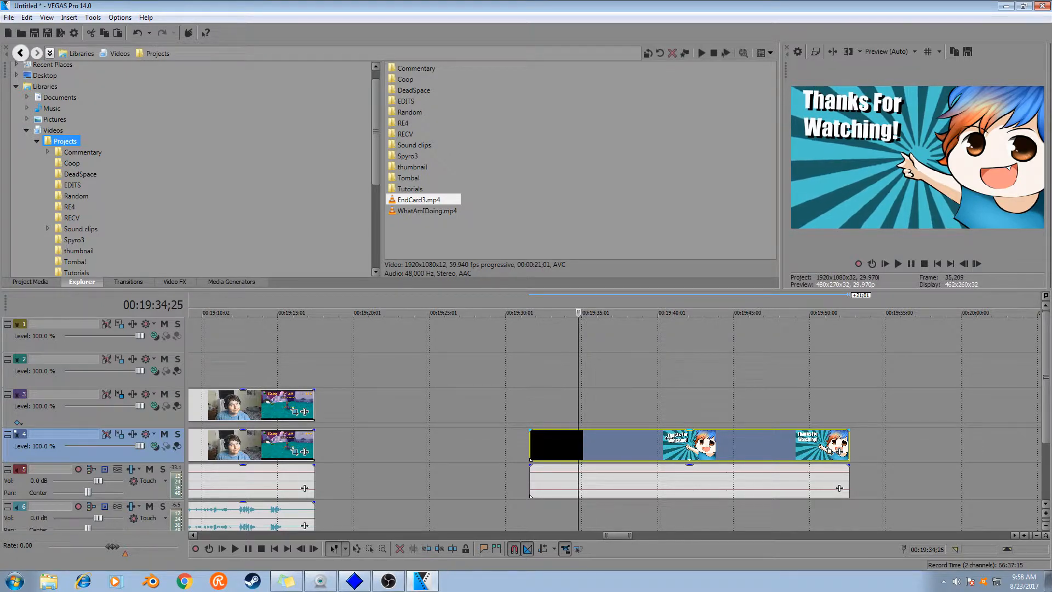
pyautogui.press('Left')
pyautogui.press('Left')
pyautogui.press('Left')
pyautogui.press('Left')
pyautogui.press('Left')
pyautogui.press('Left')
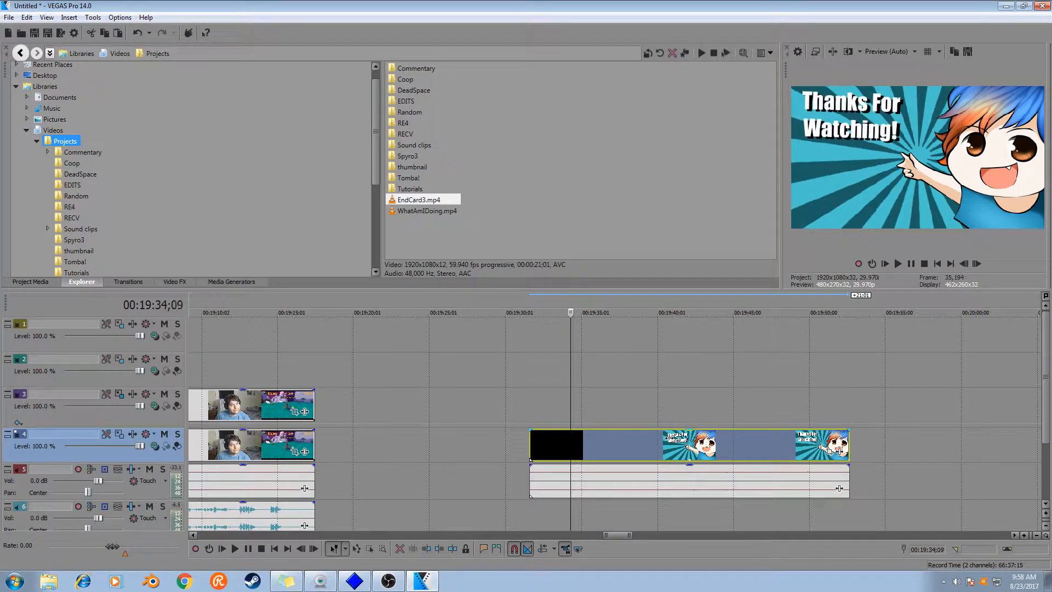
pyautogui.press('Left')
pyautogui.press('Left')
pyautogui.press('Left')
pyautogui.press('Left')
pyautogui.press('Left')
pyautogui.press('Left')
pyautogui.press('Left')
pyautogui.press('Left')
pyautogui.press('Left')
pyautogui.press('Left')
pyautogui.press('Left')
pyautogui.press('Left')
pyautogui.press('Left')
pyautogui.press('Left')
pyautogui.press('Left')
pyautogui.press('Left')
pyautogui.press('Left')
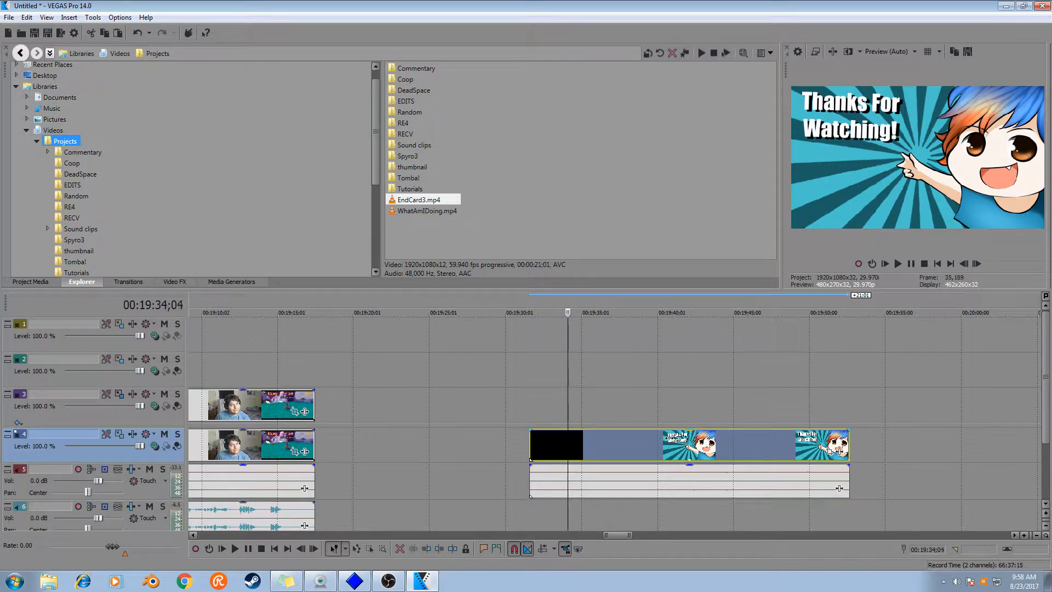
pyautogui.press('Left')
pyautogui.press('Left')
pyautogui.press('Left')
pyautogui.press('Left')
pyautogui.press('Left')
pyautogui.press('Left')
pyautogui.press('Left')
pyautogui.press('Left')
pyautogui.press('Left')
pyautogui.press('Left')
pyautogui.press('Left')
pyautogui.press('Left')
pyautogui.press('Left')
pyautogui.press('Left')
pyautogui.press('Left')
pyautogui.press('Left')
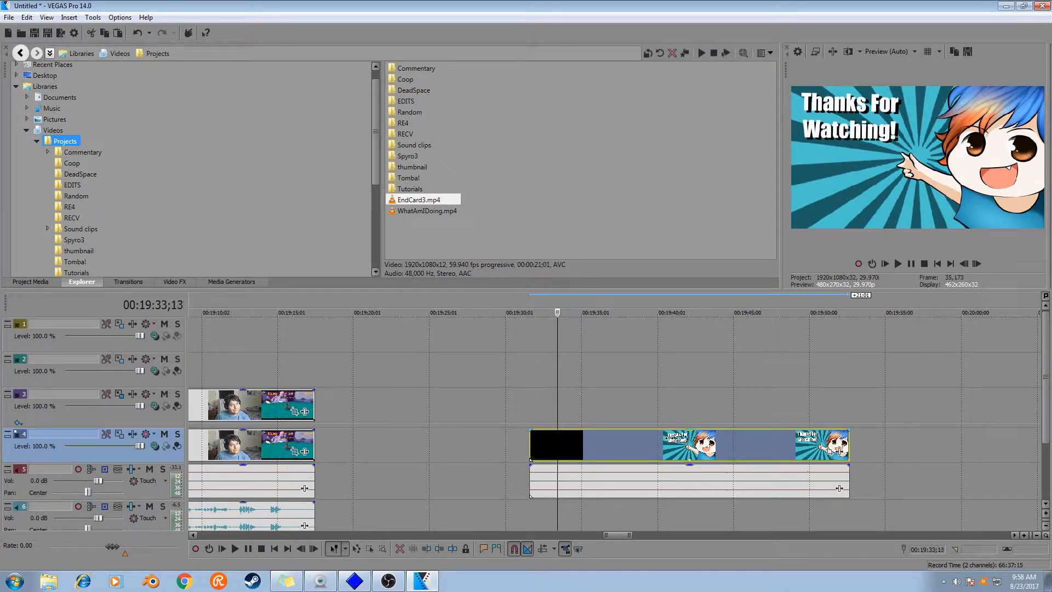
pyautogui.press('Left')
pyautogui.press('Left')
pyautogui.press('Left')
pyautogui.press('Left')
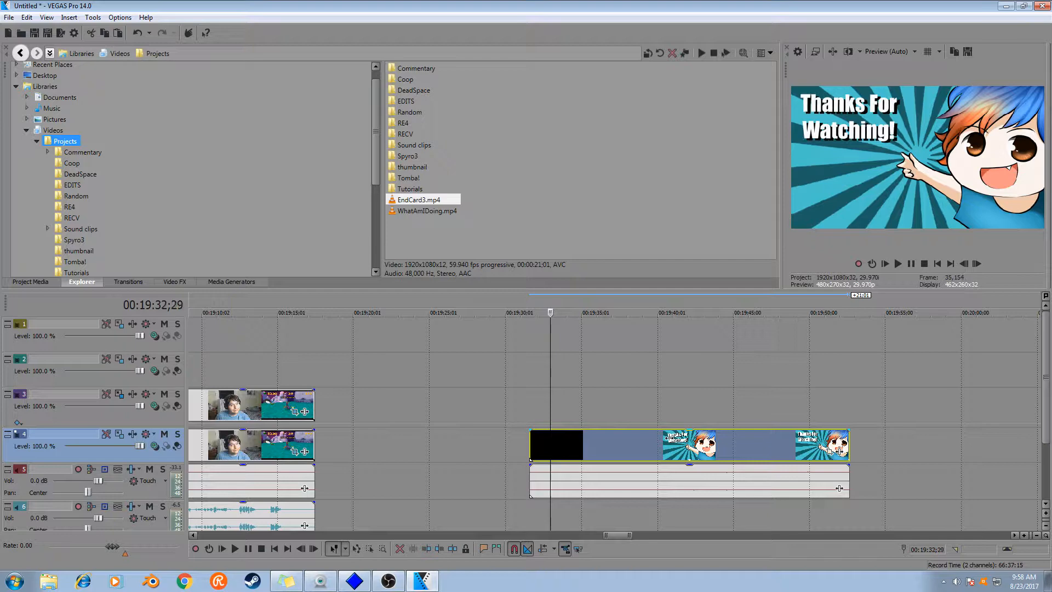
pyautogui.press('Left')
pyautogui.press('Left')
pyautogui.press('Left')
pyautogui.press('Left')
pyautogui.press('Left')
pyautogui.press('Left')
pyautogui.press('Left')
pyautogui.press('Left')
pyautogui.press('Left')
pyautogui.press('Left')
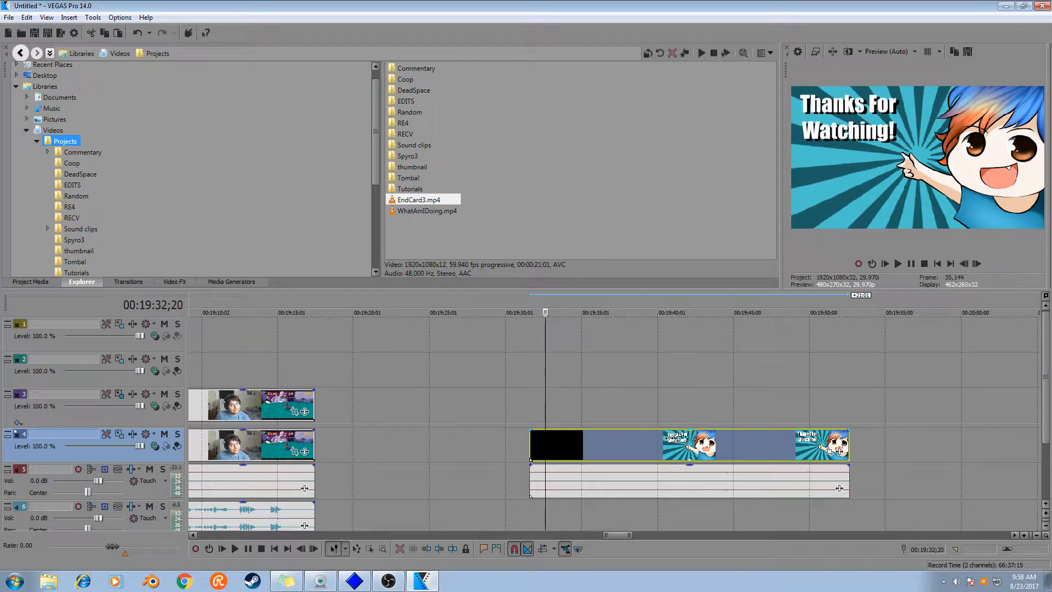
pyautogui.press('Right')
pyautogui.press('Right')
pyautogui.scroll(3, 636, 435)
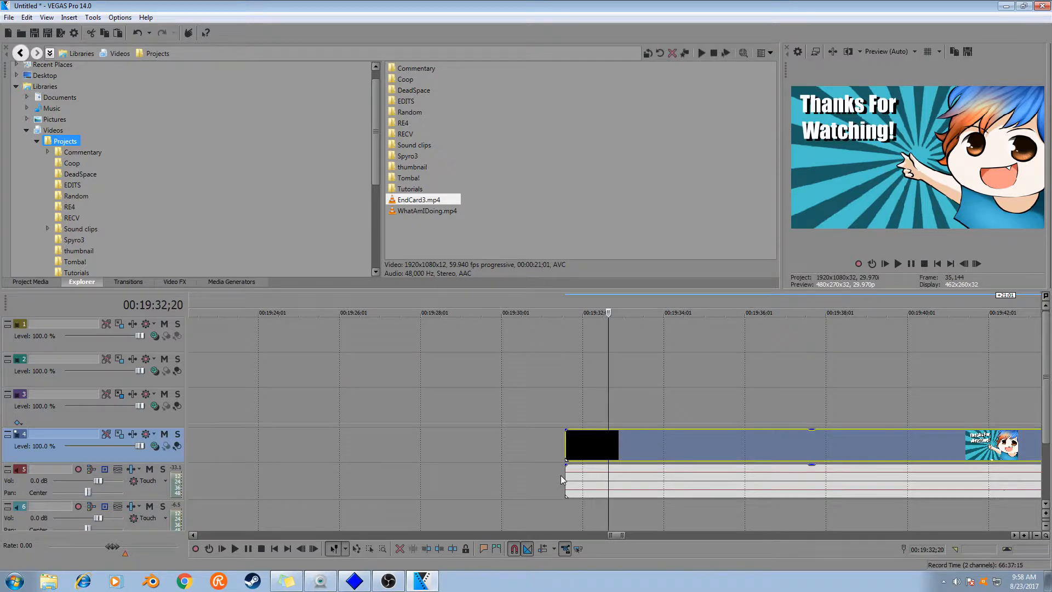
pyautogui.rightClick(571, 445)
pyautogui.click(596, 223)
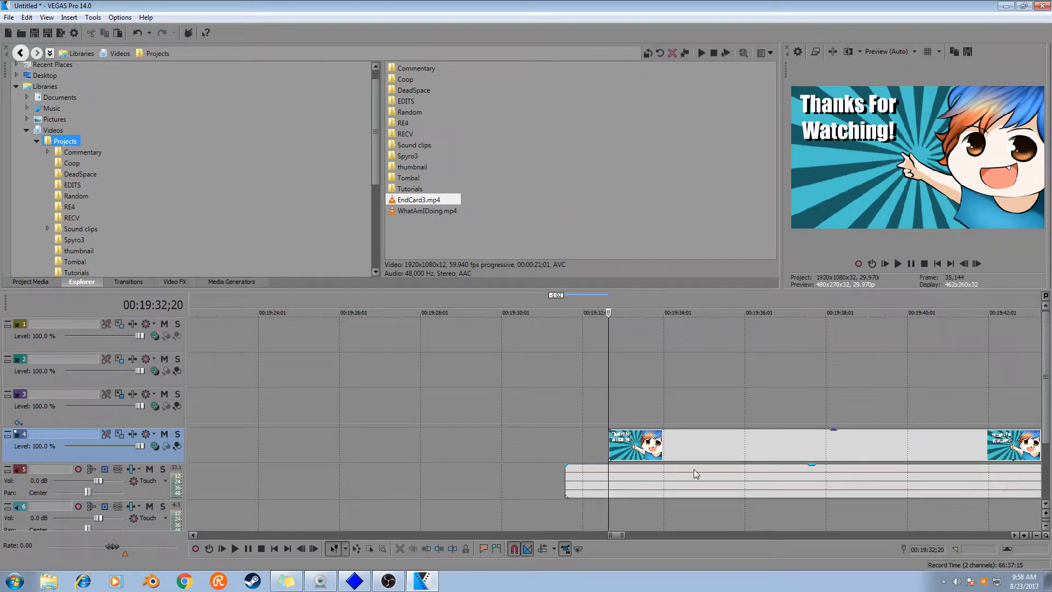
# Move the end card's video and audio earlier so they slightly overlap the end of the last segment on tracks 4 and 5
pyautogui.keyDown('shift'); pyautogui.click(708, 445); pyautogui.keyUp('shift')
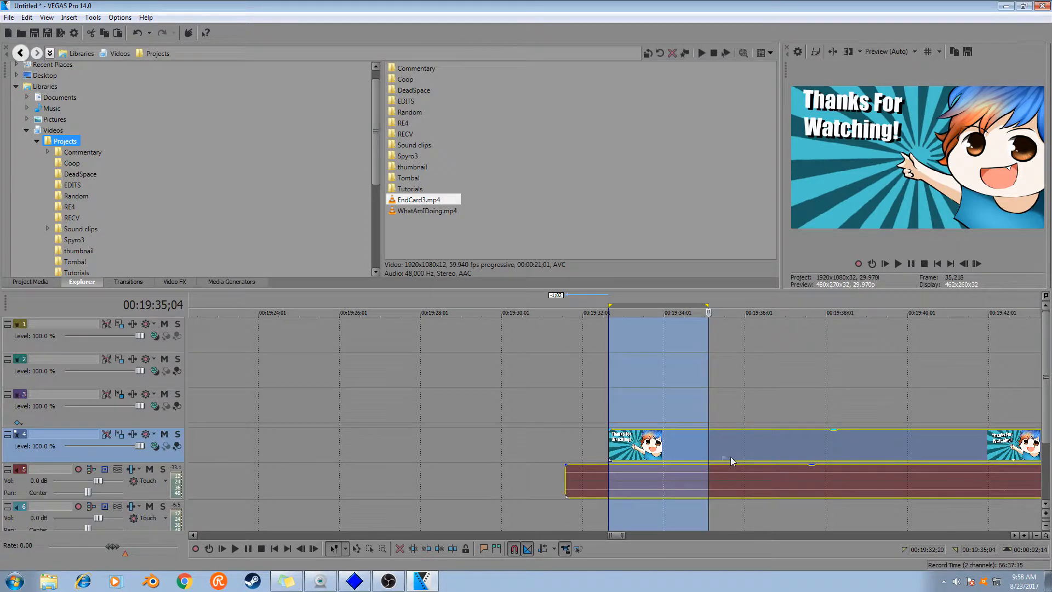
pyautogui.scroll(-3, 731, 456)
pyautogui.moveTo(635, 443); pyautogui.dragTo(319, 436)
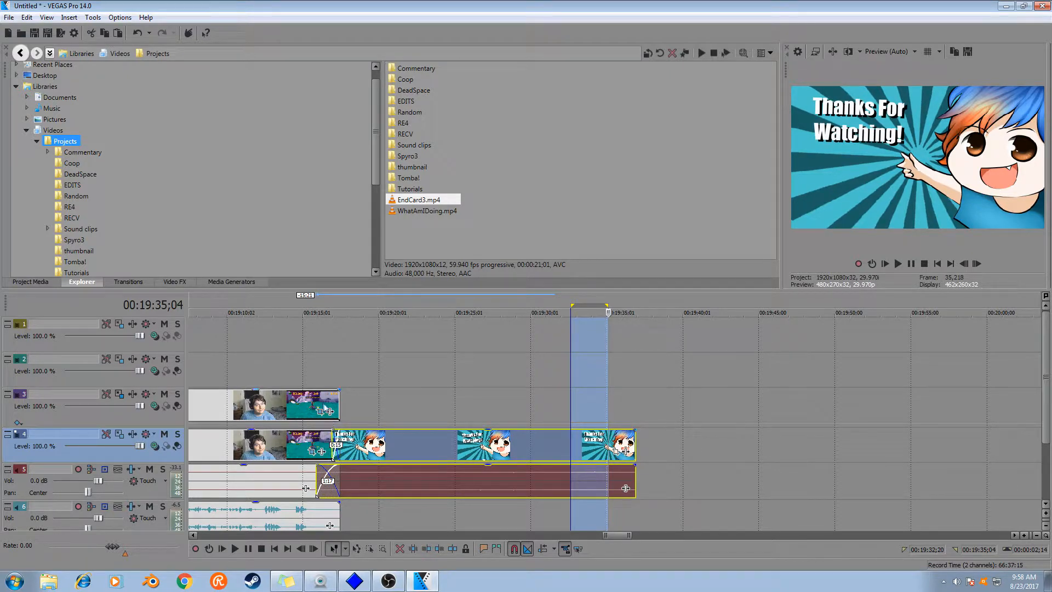
# Play the end of the last segment from about 00:19:15;11 and stop at 00:19:16;14
pyautogui.moveTo(613, 537)
pyautogui.mouseDown()
pyautogui.moveTo(621, 537)
pyautogui.moveTo(607, 537)
pyautogui.mouseUp()
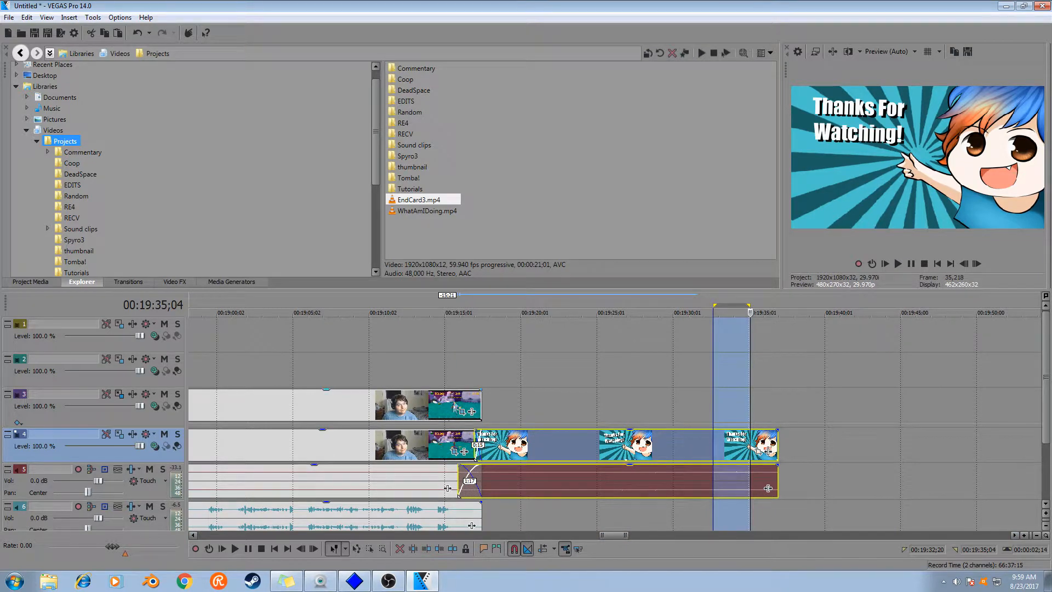
pyautogui.click(448, 395)
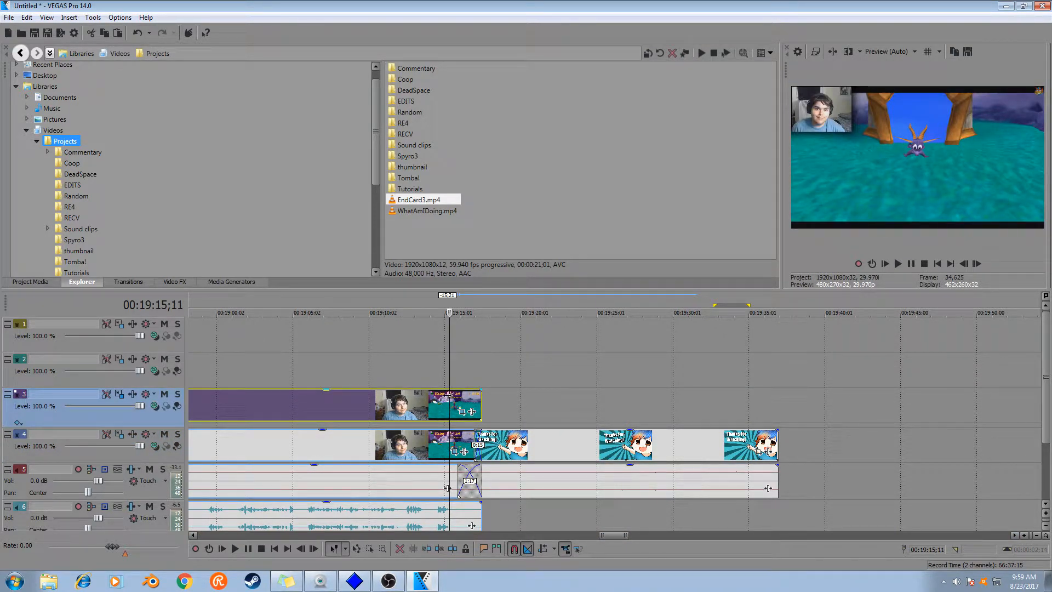
pyautogui.press('space')
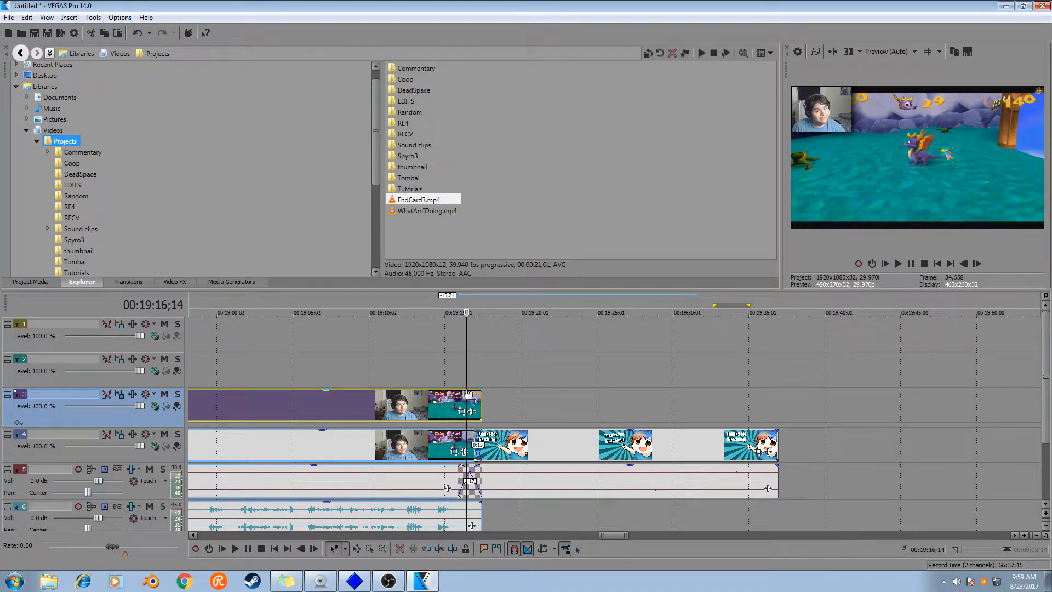
# Try to split the grouped events at 00:19:16;14 and delete the tail on all tracks
pyautogui.press('s')
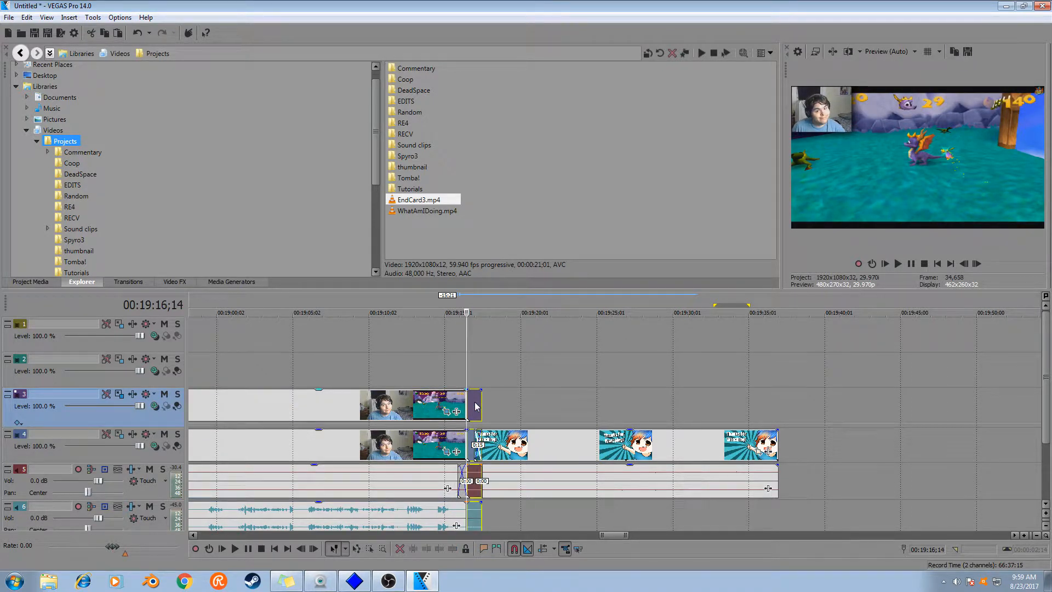
pyautogui.press('Delete')
pyautogui.moveTo(462, 404); pyautogui.dragTo(477, 403)
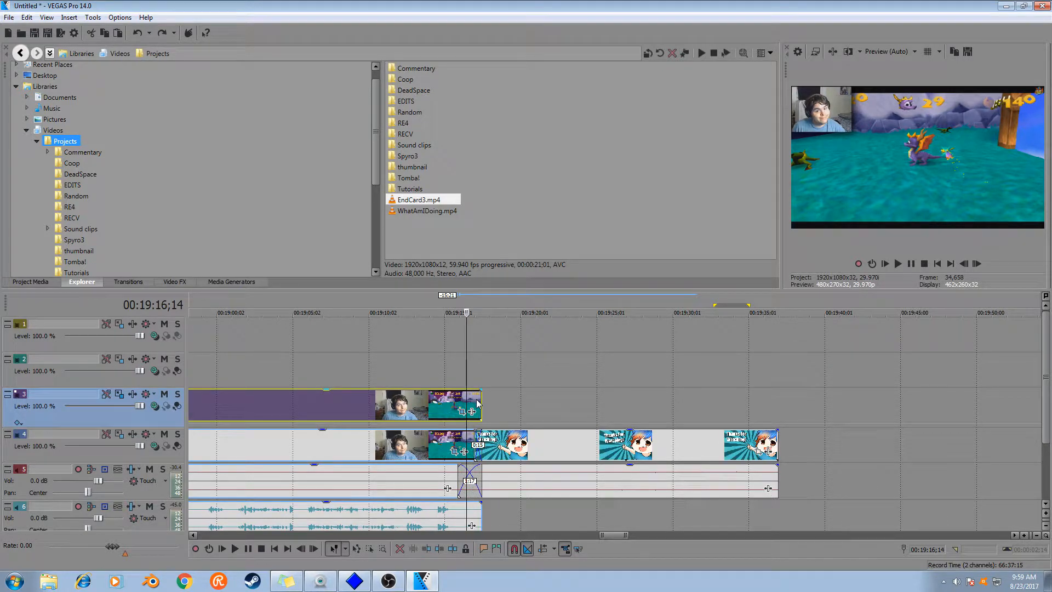
pyautogui.hotkey('ctrl', 'z')
# Split only the facecam event on track 3 at 00:19:16;14 and delete its short tail
pyautogui.rightClick(478, 405)
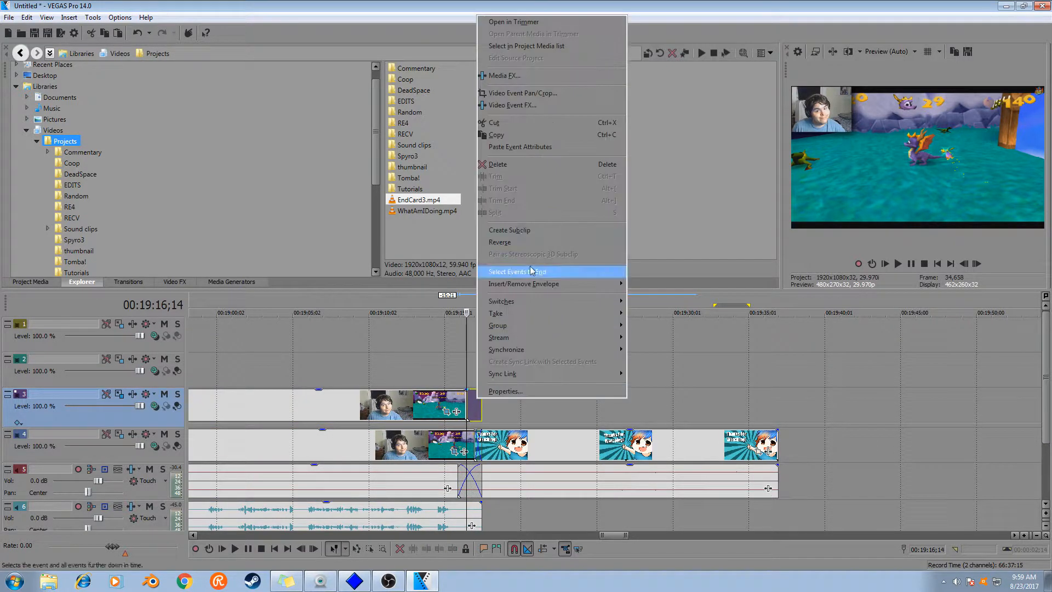
pyautogui.click(505, 149)
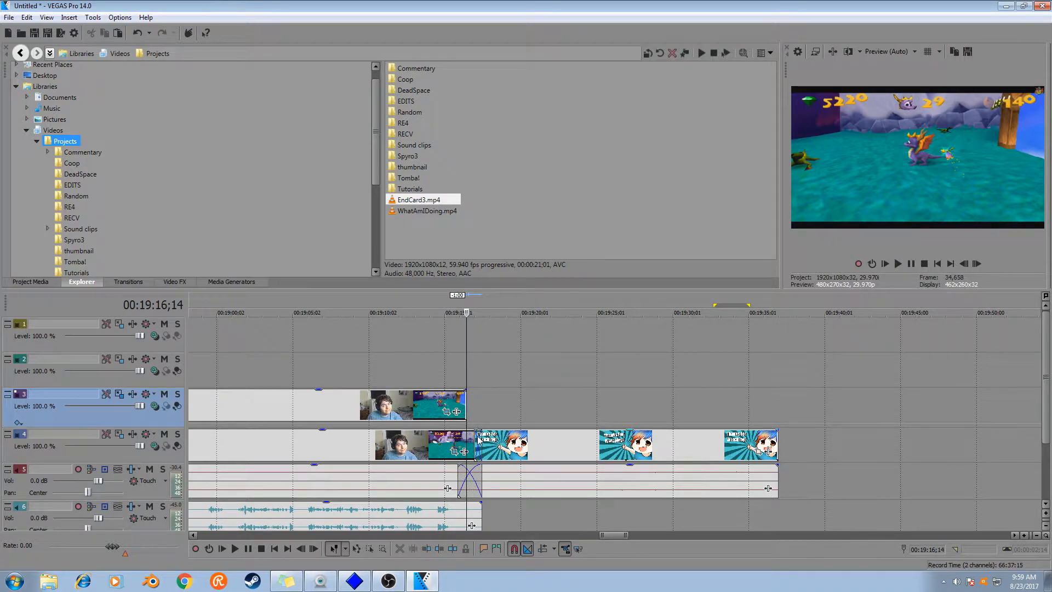
# Step frame by frame through the last segment's end from 00:19:16;14 back to 00:19:13;19, checking where the gameplay should give way to webcam
pyautogui.press('Left')
pyautogui.press('Left')
pyautogui.press('Left')
pyautogui.press('Left')
pyautogui.press('Left')
pyautogui.press('Left')
pyautogui.press('Left')
pyautogui.press('Left')
pyautogui.press('Left')
pyautogui.press('Left')
pyautogui.press('Left')
pyautogui.press('Left')
pyautogui.press('Left')
pyautogui.press('Left')
pyautogui.press('Left')
pyautogui.press('Left')
pyautogui.press('Left')
pyautogui.press('Left')
pyautogui.press('Left')
pyautogui.press('Left')
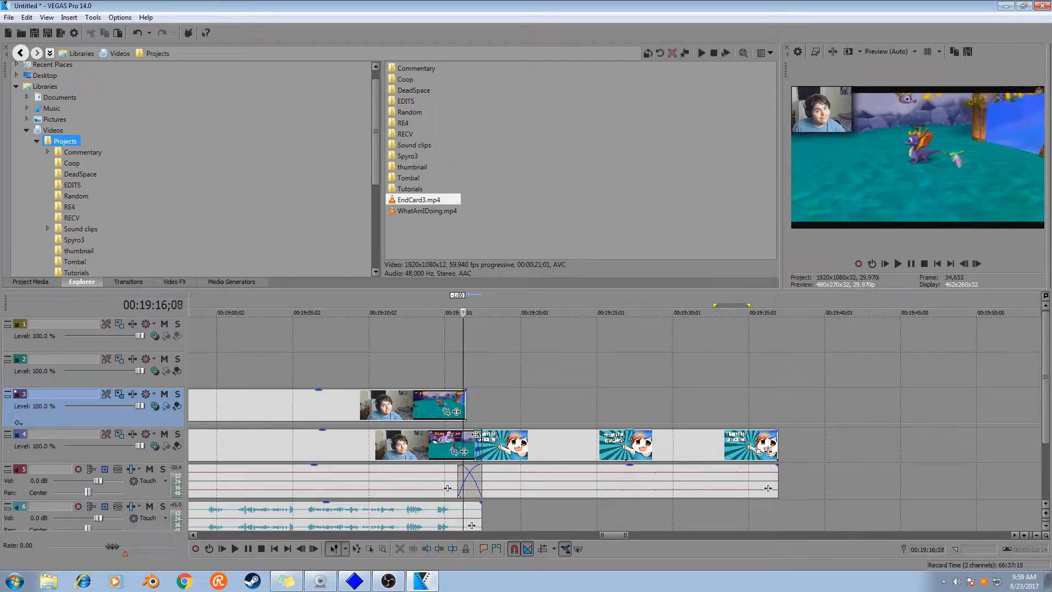
pyautogui.press('Left')
pyautogui.press('Left')
pyautogui.press('Left')
pyautogui.press('Left')
pyautogui.press('Left')
pyautogui.press('Left')
pyautogui.press('Left')
pyautogui.press('Left')
pyautogui.press('Left')
pyautogui.press('Left')
pyautogui.press('Left')
pyautogui.press('Left')
pyautogui.press('Left')
pyautogui.press('Left')
pyautogui.press('Left')
pyautogui.press('Left')
pyautogui.press('Left')
pyautogui.press('Left')
pyautogui.press('Left')
pyautogui.press('Left')
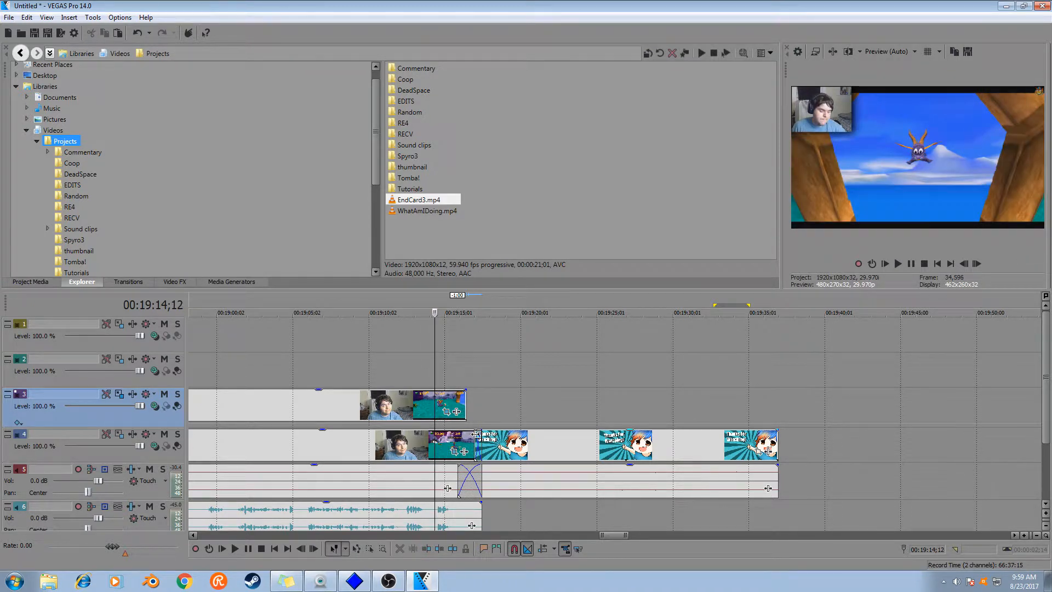
pyautogui.press('Right')
pyautogui.press('Right')
pyautogui.press('Right')
pyautogui.press('Right')
pyautogui.press('Right')
pyautogui.press('Right')
pyautogui.press('Right')
pyautogui.press('Right')
pyautogui.press('Right')
pyautogui.press('Right')
pyautogui.press('Right')
pyautogui.press('Right')
pyautogui.press('Right')
pyautogui.press('Right')
pyautogui.press('Right')
pyautogui.press('Right')
pyautogui.press('Right')
pyautogui.press('Right')
pyautogui.press('Right')
pyautogui.press('Right')
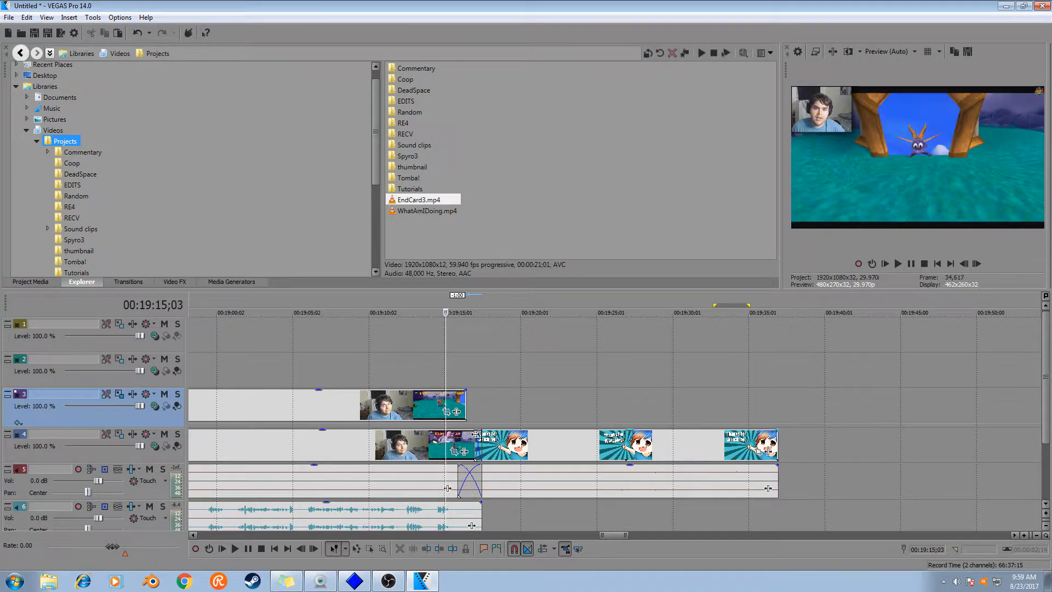
pyautogui.press('Left')
pyautogui.press('Left')
pyautogui.press('Left')
pyautogui.press('Left')
pyautogui.press('Left')
pyautogui.press('Left')
pyautogui.press('Left')
pyautogui.press('Left')
pyautogui.press('Left')
pyautogui.press('Left')
pyautogui.press('Left')
pyautogui.press('Left')
pyautogui.press('Left')
pyautogui.press('Left')
pyautogui.press('Left')
pyautogui.press('Left')
pyautogui.press('Left')
pyautogui.press('Left')
pyautogui.press('Left')
pyautogui.press('Left')
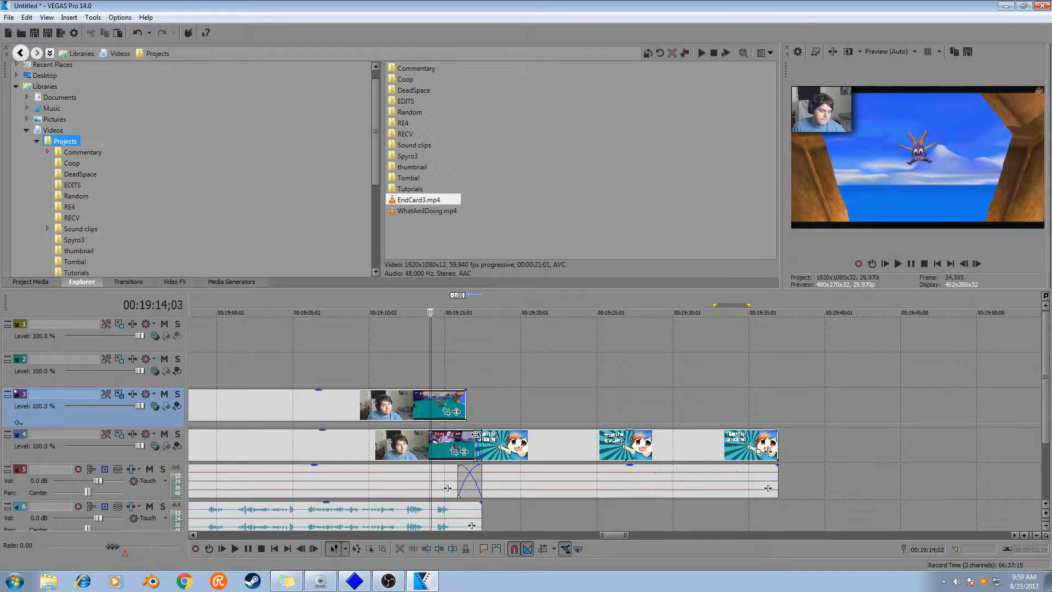
pyautogui.press('Left')
pyautogui.press('Left')
pyautogui.press('Left')
pyautogui.press('Left')
pyautogui.press('Left')
pyautogui.press('Left')
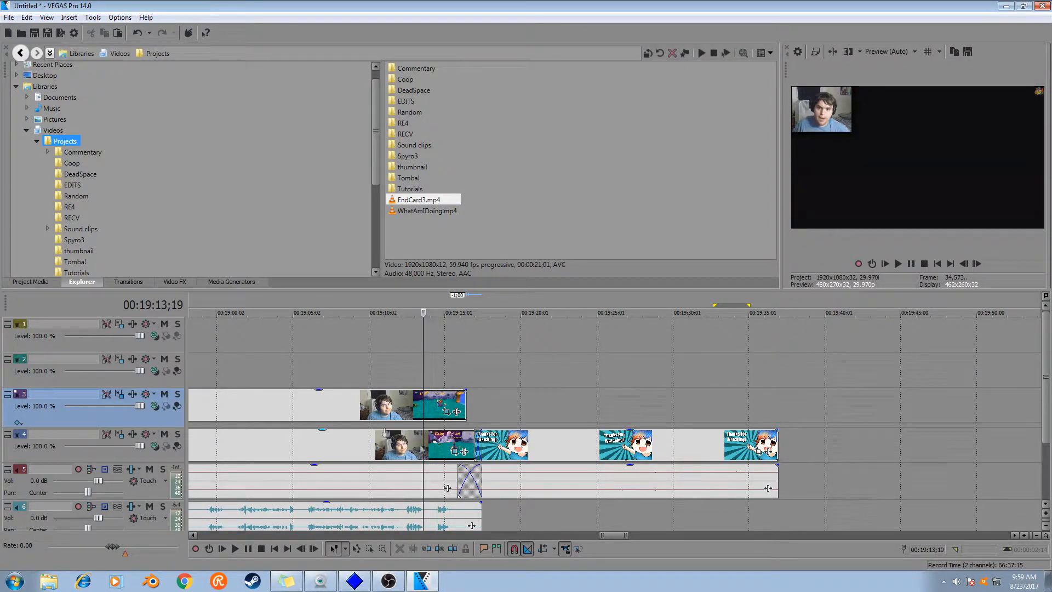
# Split the facecam event on track 3 at 00:19:06;01 and move the piece after the cut up to track 2
pyautogui.click(305, 408)
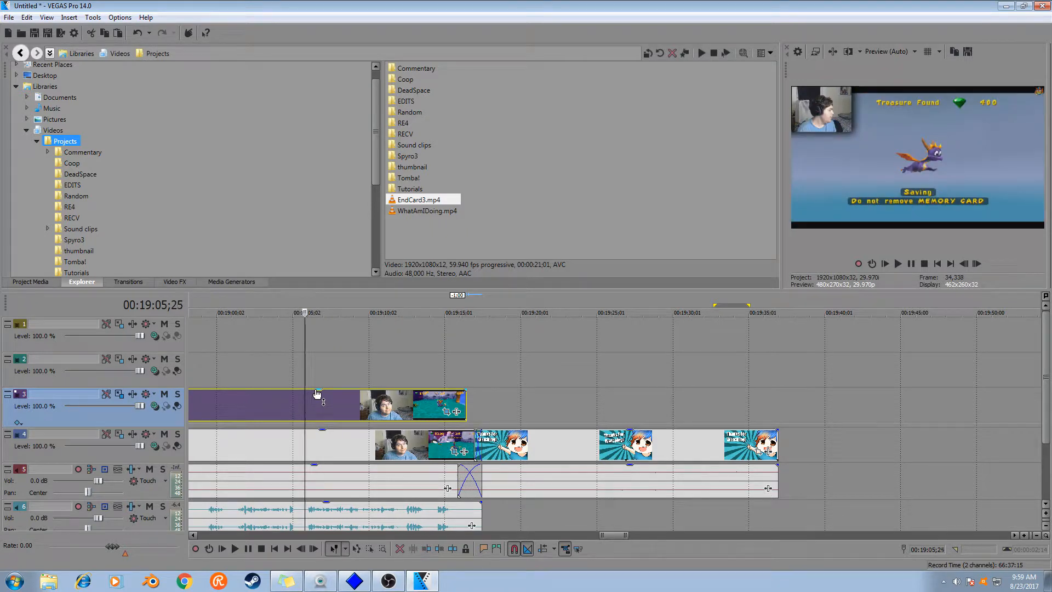
pyautogui.press('space')
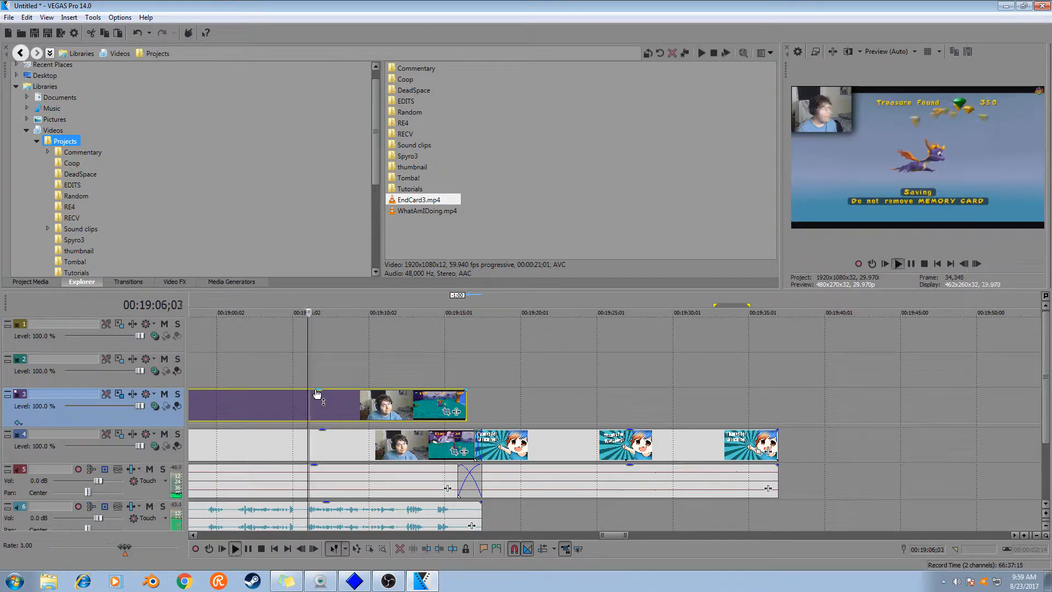
pyautogui.press('space')
pyautogui.press('Left')
pyautogui.press('Left')
pyautogui.press('Left')
pyautogui.press('Left')
pyautogui.press('Left')
pyautogui.press('Left')
pyautogui.press('Left')
pyautogui.press('Left')
pyautogui.press('Left')
pyautogui.press('Left')
pyautogui.press('Left')
pyautogui.press('Left')
pyautogui.press('Left')
pyautogui.press('Left')
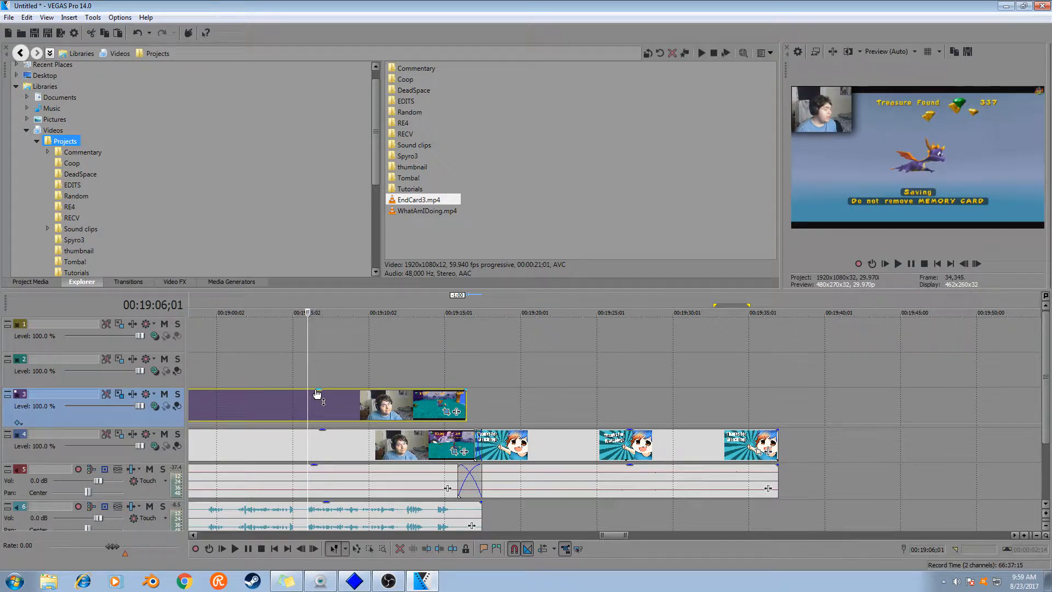
pyautogui.press('s')
pyautogui.moveTo(384, 414); pyautogui.dragTo(385, 373)
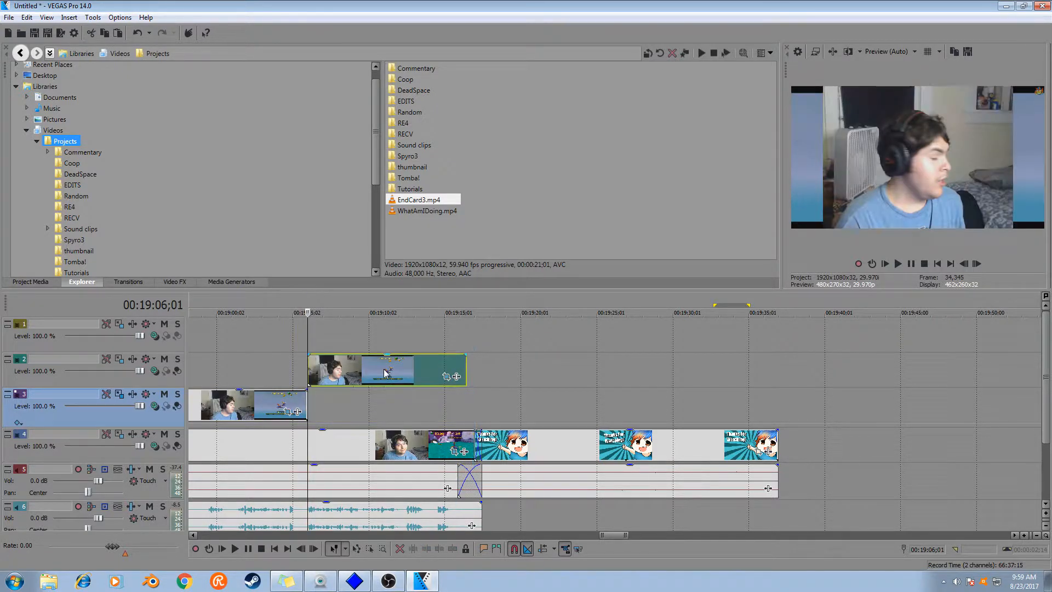
# Widen the Pan/Crop area of the track 2 webcam event on both sides so the webcam fills the whole frame
pyautogui.click(447, 376)
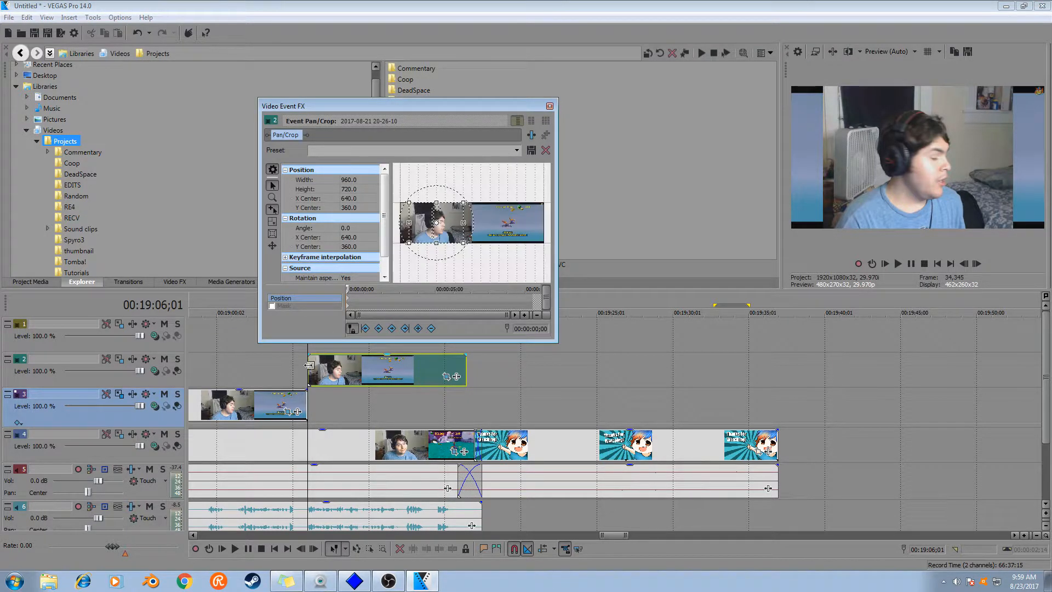
pyautogui.moveTo(459, 223); pyautogui.dragTo(468, 223)
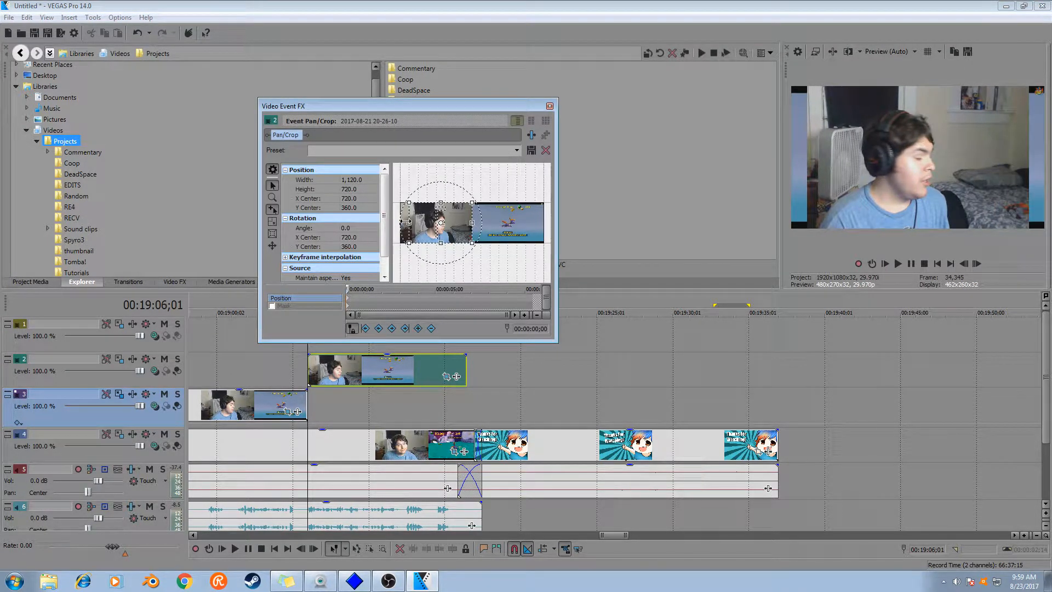
pyautogui.moveTo(402, 221); pyautogui.dragTo(401, 221)
pyautogui.click(550, 106)
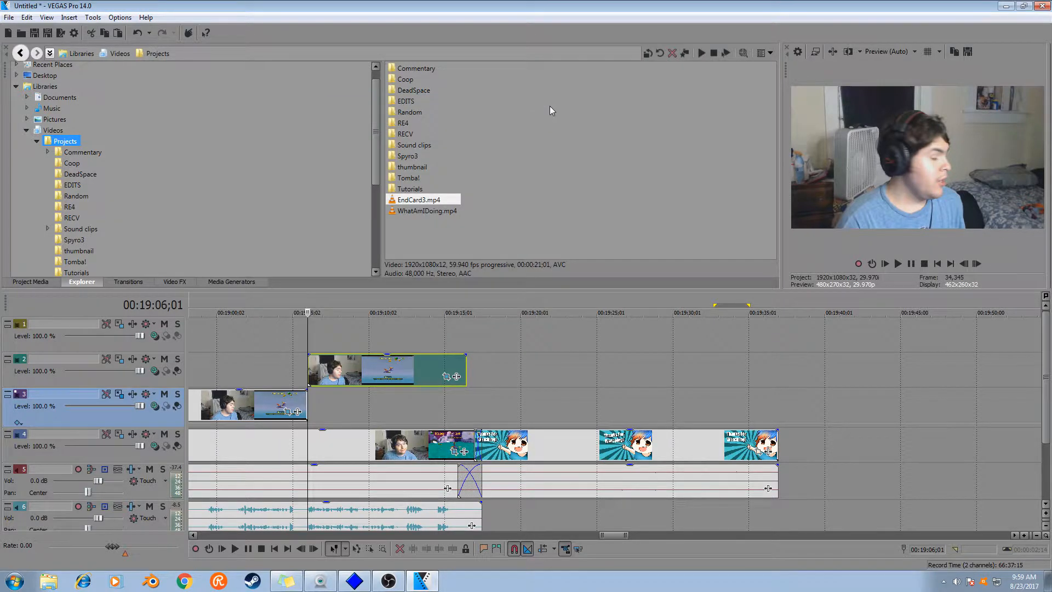
# Play the full-webcam piece to 00:19:16;04 and move the end card's video to track 2, slightly overlapping the piece's end
pyautogui.press('space')
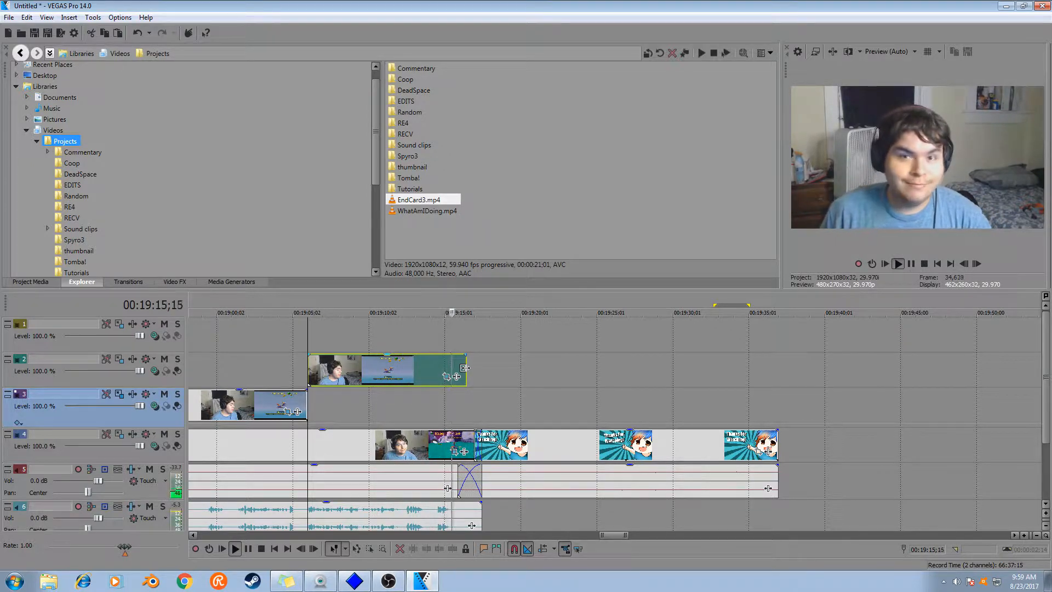
pyautogui.press('Return')
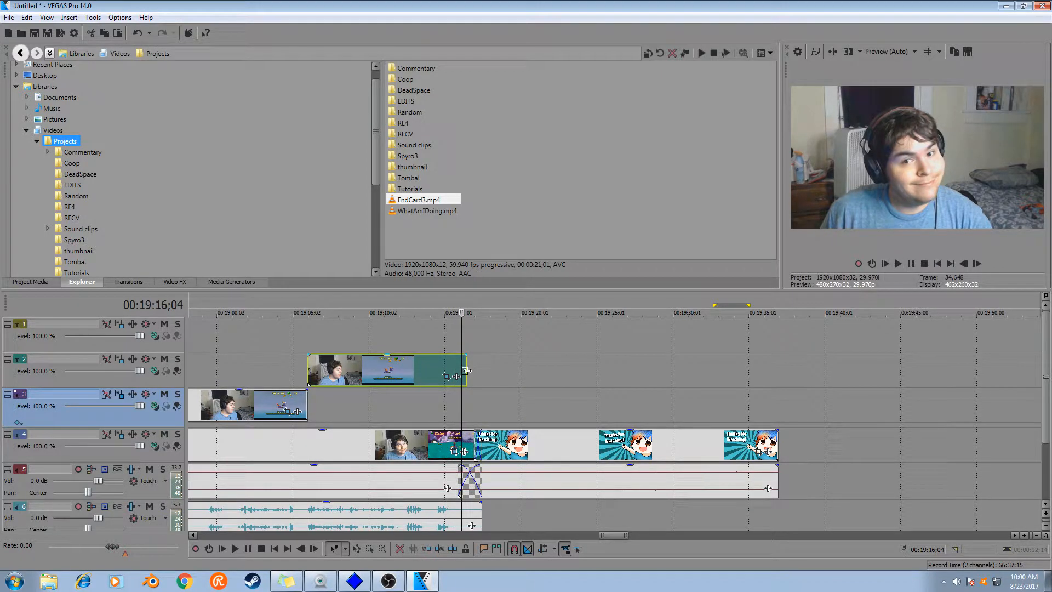
pyautogui.scroll(2, 466, 370)
pyautogui.moveTo(672, 441); pyautogui.dragTo(652, 375)
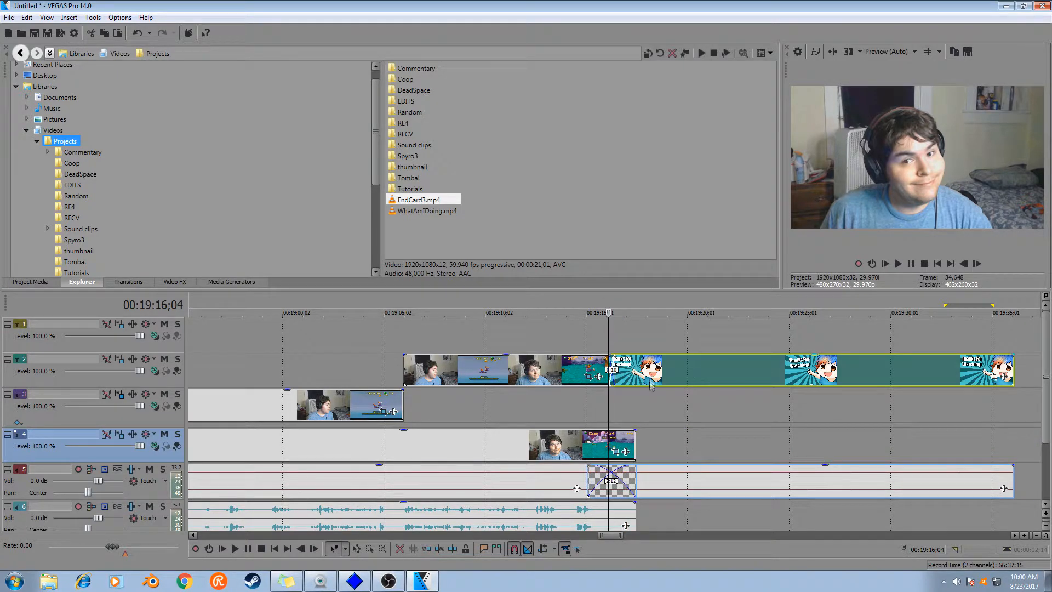
# Split the last segment's grouped events on tracks 4 to 6 at 00:19:16;04 and delete their short tails
pyautogui.click(406, 425)
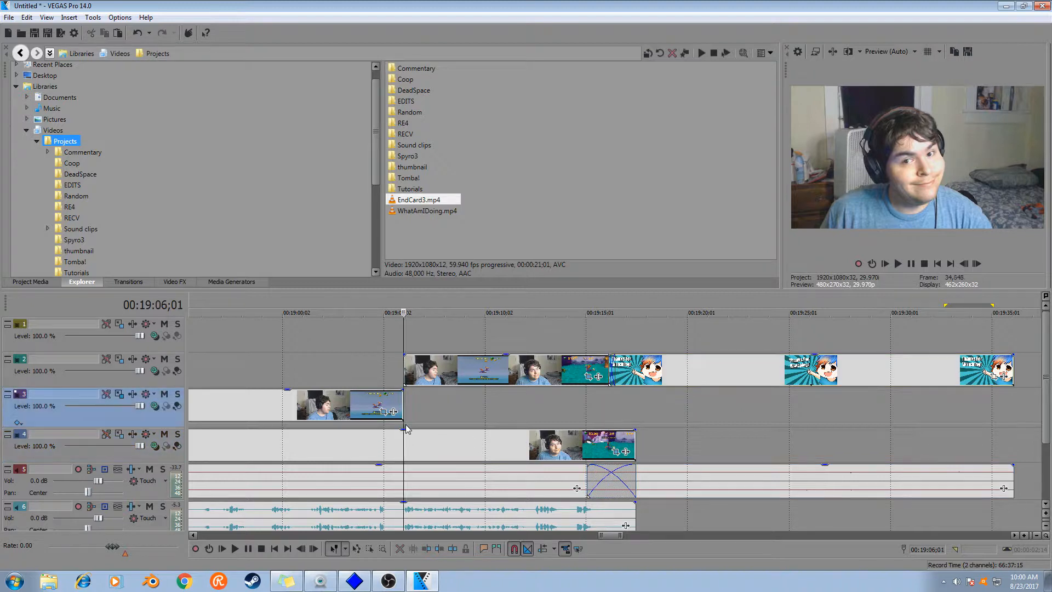
pyautogui.click(419, 436)
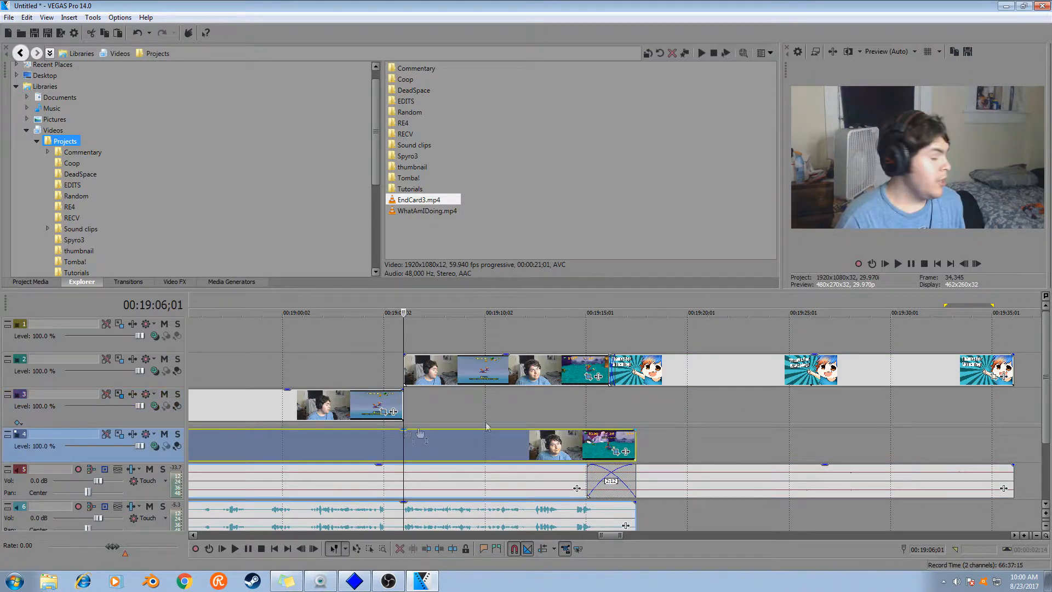
pyautogui.click(610, 374)
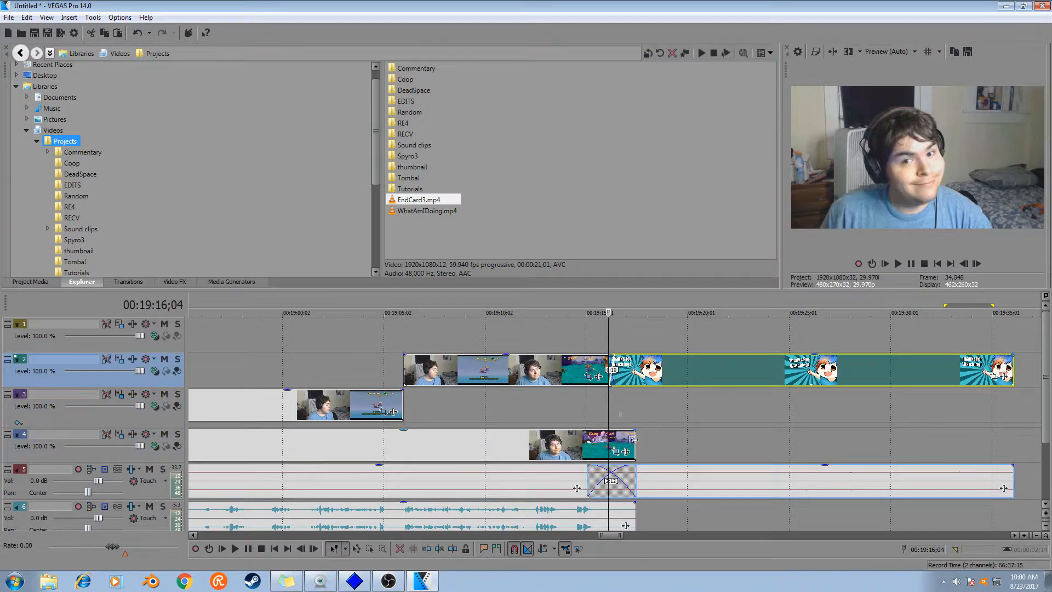
pyautogui.hotkey('ctrl', 'z')
pyautogui.click(408, 433)
pyautogui.hotkey('ctrl', 'shift', 'z')
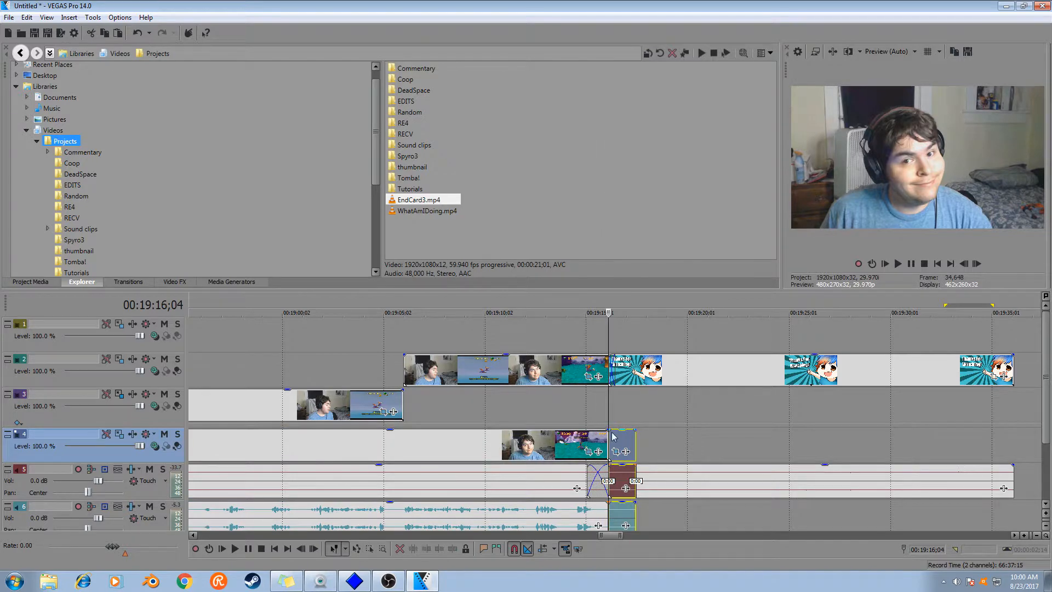
pyautogui.rightClick(613, 437)
pyautogui.click(668, 197)
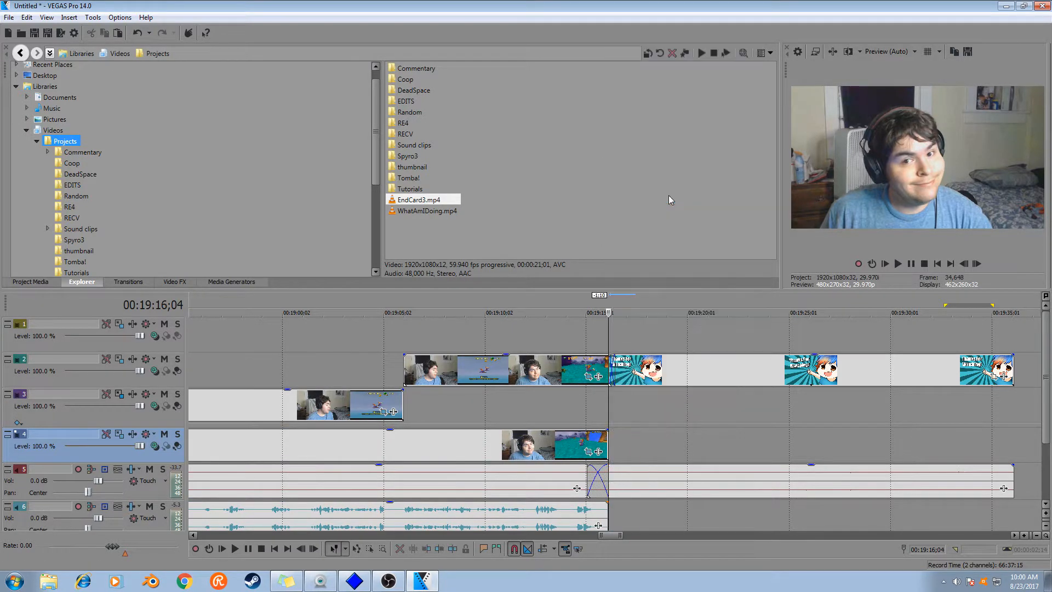
# Apply the Gradient Wipe transition with the Linear Top-Right Diagonal preset to the overlap between webcam and end card on track 2
pyautogui.scroll(4, 623, 370)
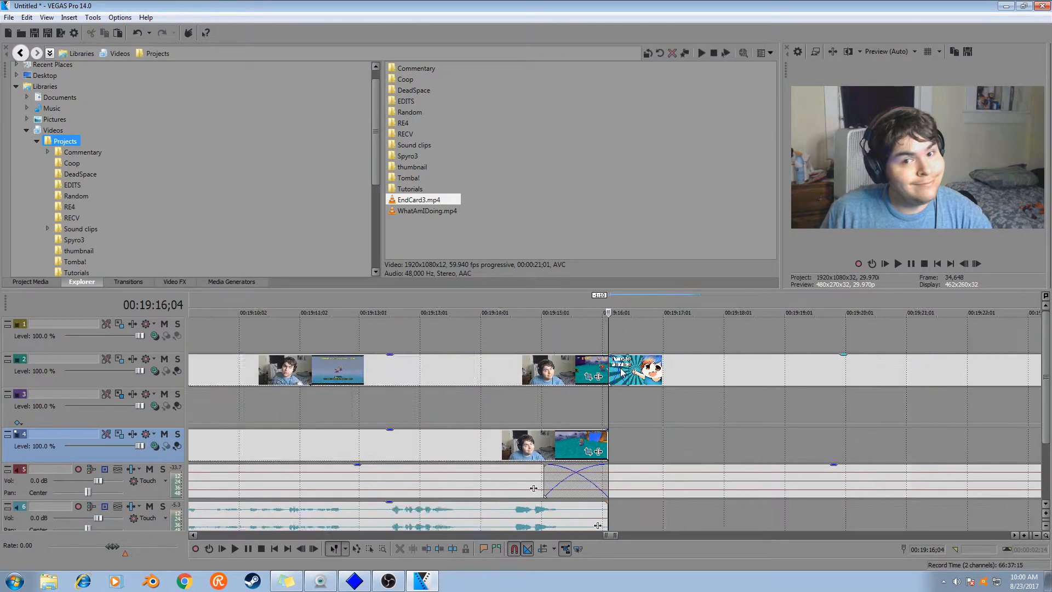
pyautogui.click(129, 281)
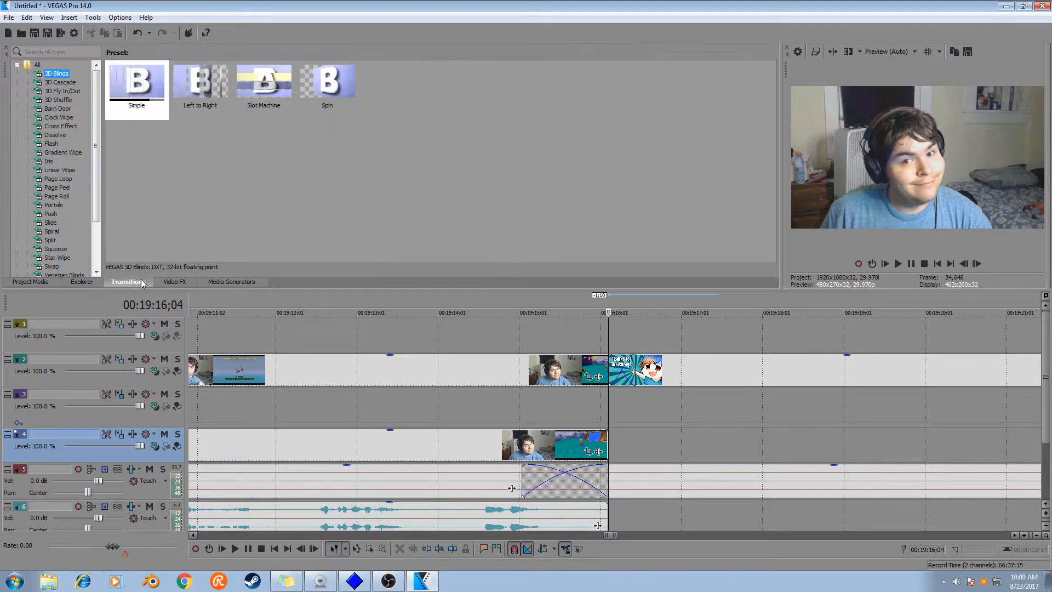
pyautogui.press('Down')
pyautogui.press('Down')
pyautogui.press('Down')
pyautogui.press('Down')
pyautogui.press('Down')
pyautogui.press('Down')
pyautogui.press('Down')
pyautogui.press('Down')
pyautogui.press('Down')
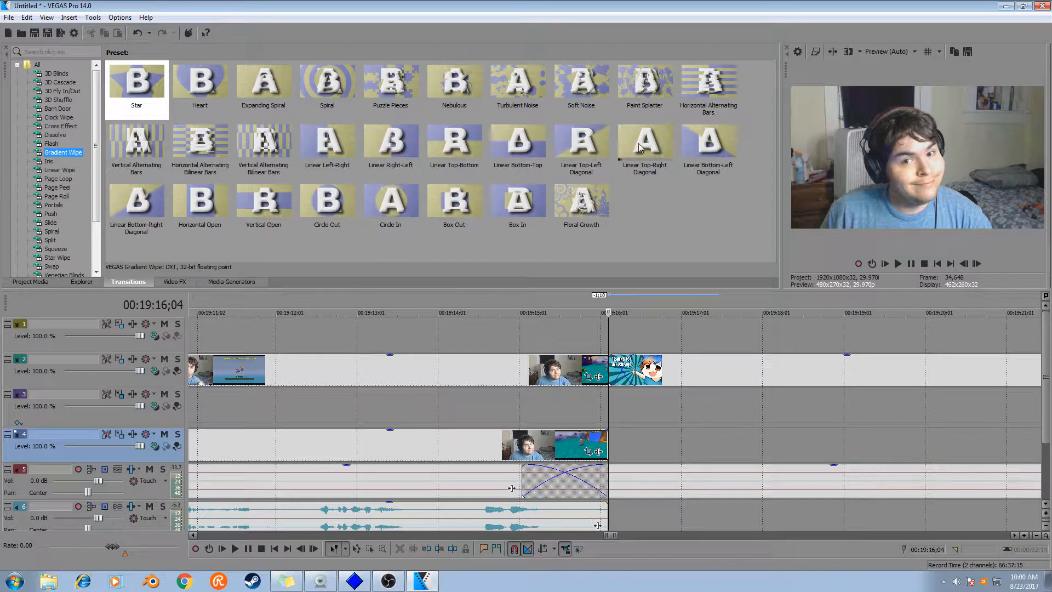
pyautogui.moveTo(644, 147); pyautogui.dragTo(603, 369)
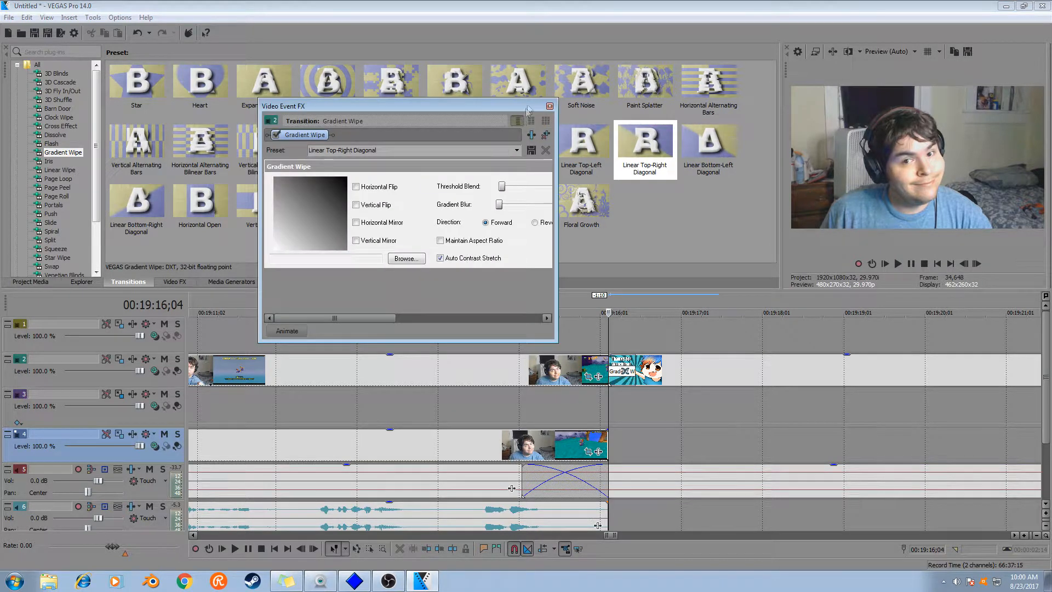
pyautogui.click(549, 107)
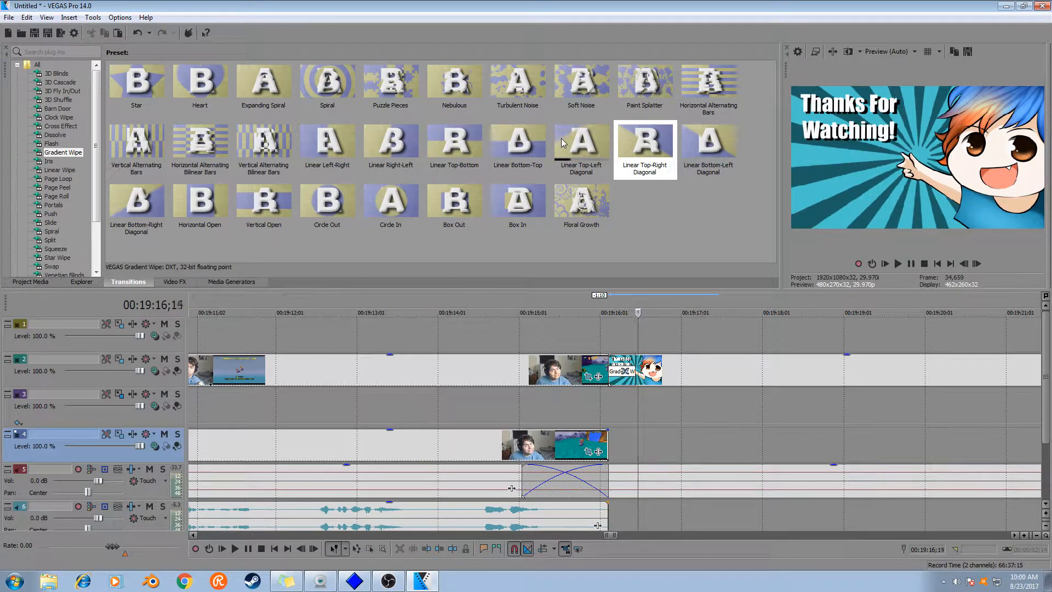
# Preview the wipe into the end card and return to 00:19:16;04
pyautogui.press('space')
pyautogui.press('Left')
pyautogui.press('Left')
pyautogui.press('Left')
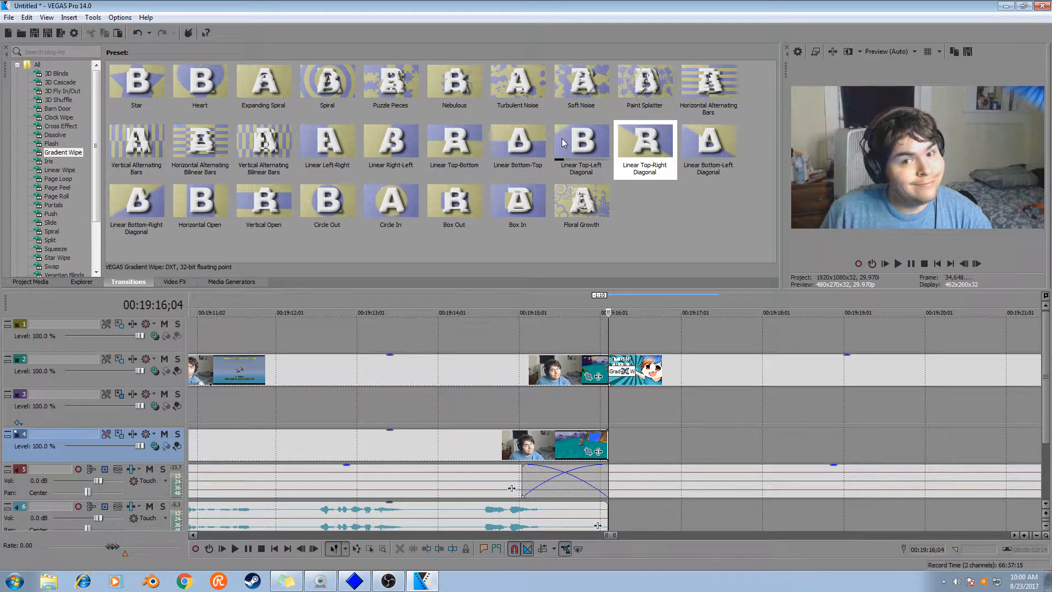
# Browse the Pictures library to the Projects folder's YouTube Pics subfolder
pyautogui.click(48, 284)
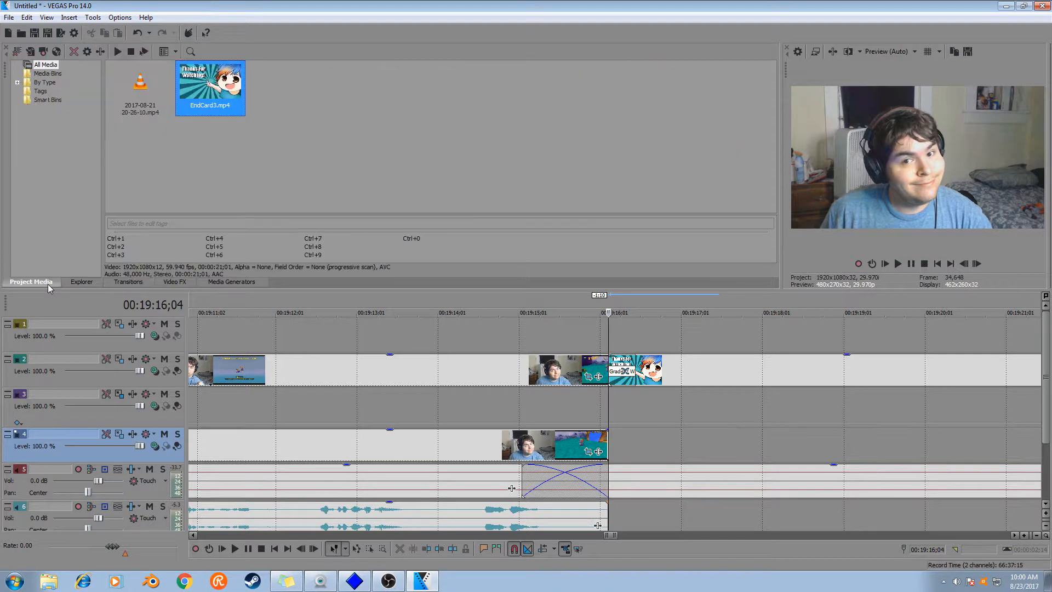
pyautogui.click(82, 281)
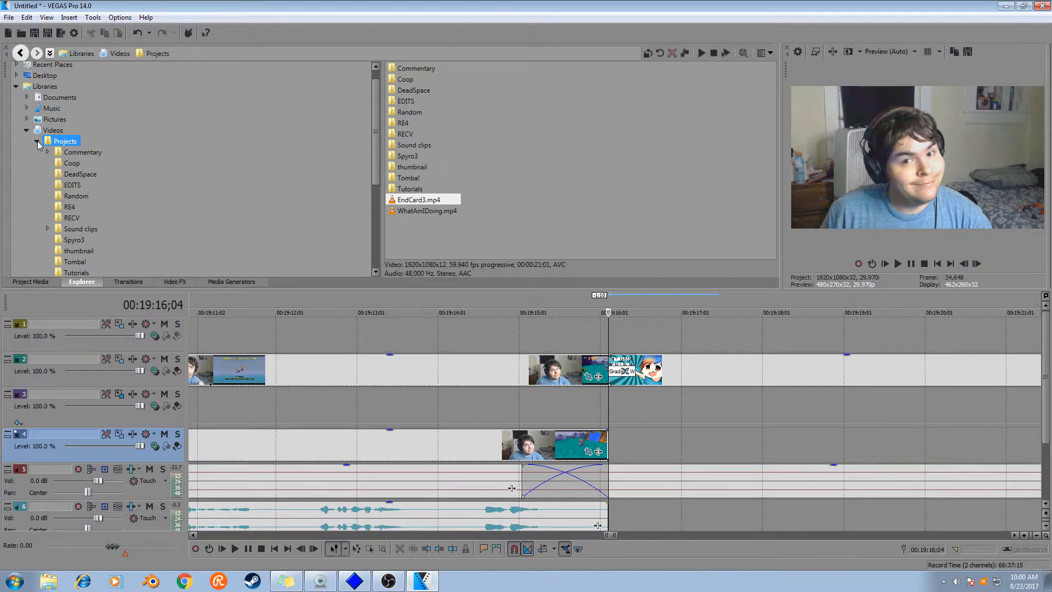
pyautogui.click(26, 119)
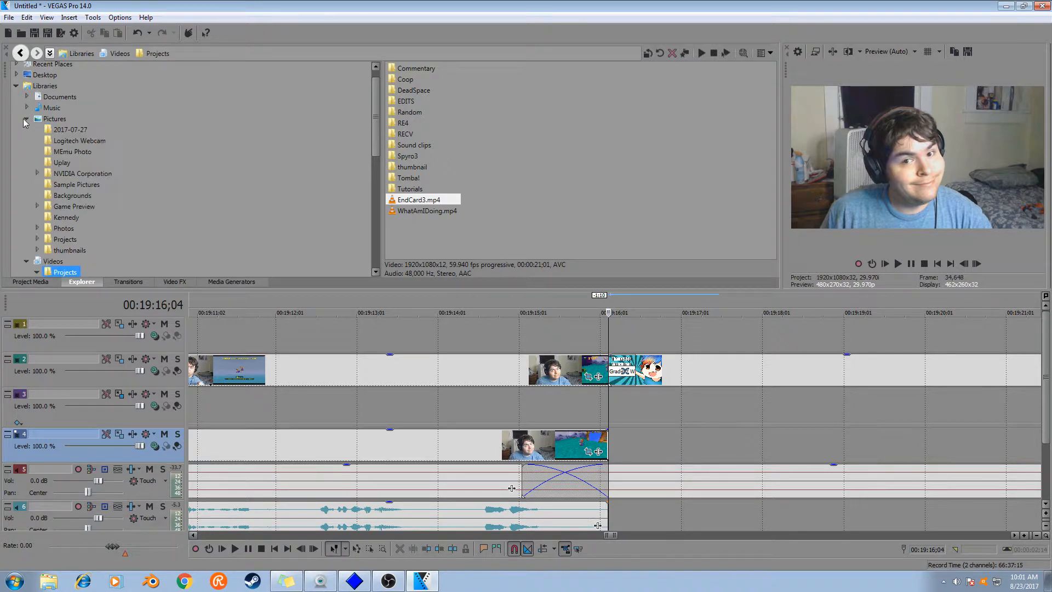
pyautogui.click(65, 239)
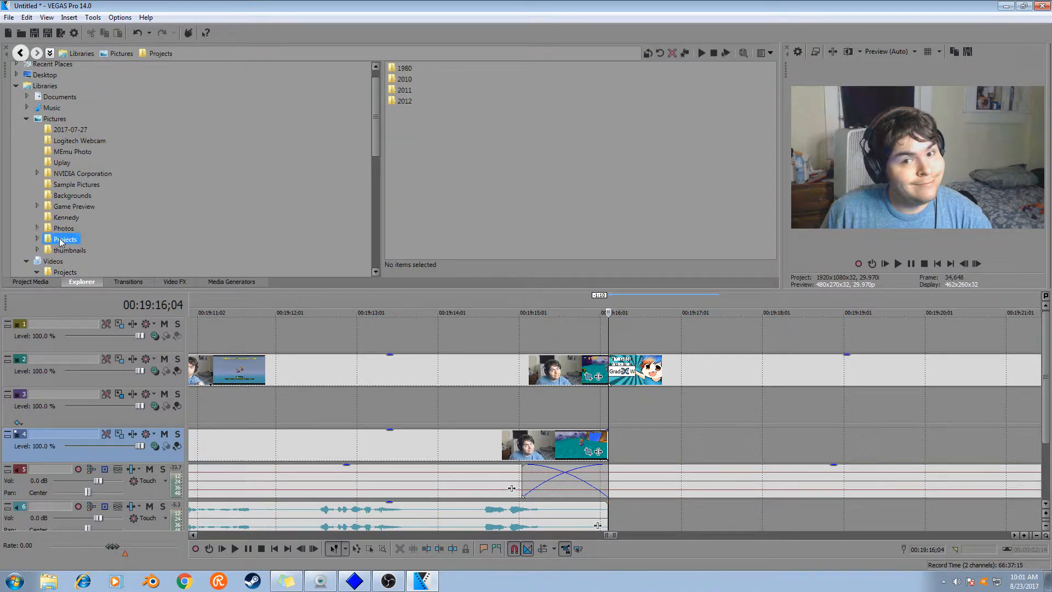
pyautogui.doubleClick(406, 179)
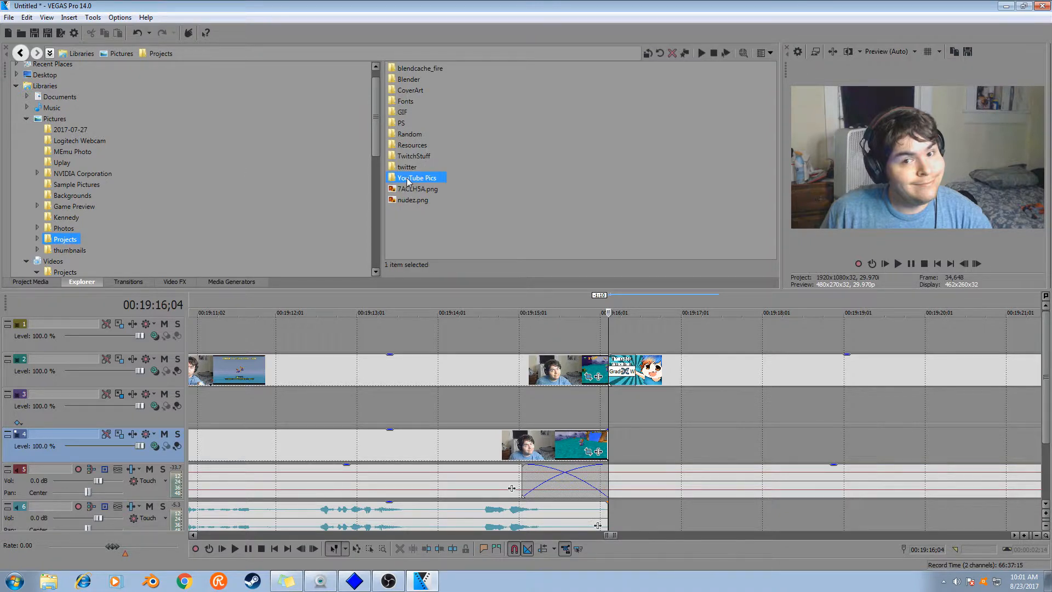
pyautogui.scroll(-1, 565, 249)
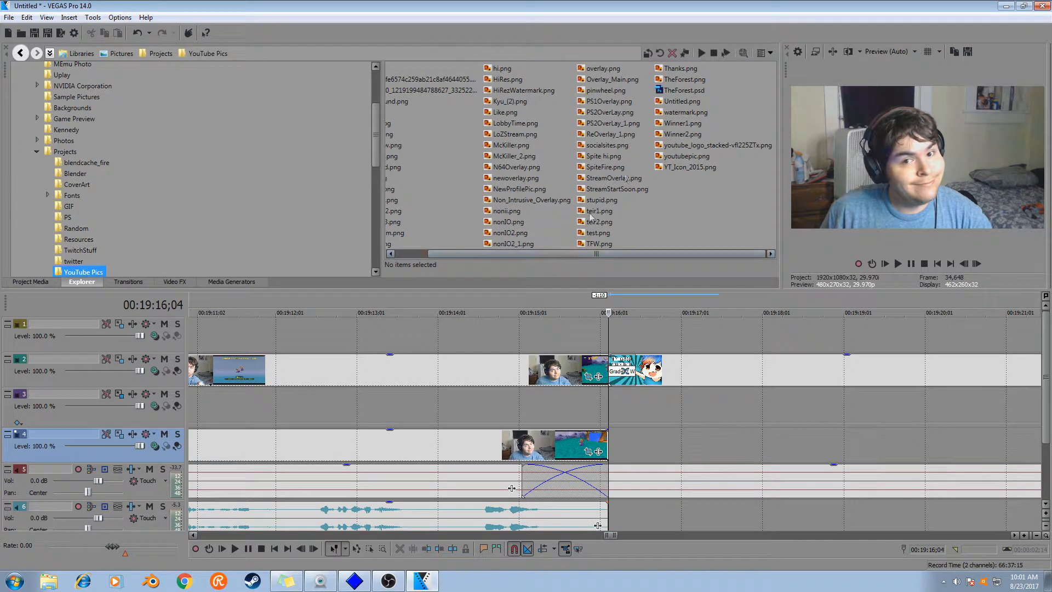
# Place watermark.png on track 1 at 00:19:16;04 and shorten it to about 10 frames, matching the end card transition
pyautogui.click(703, 112)
pyautogui.moveTo(699, 117); pyautogui.dragTo(616, 325)
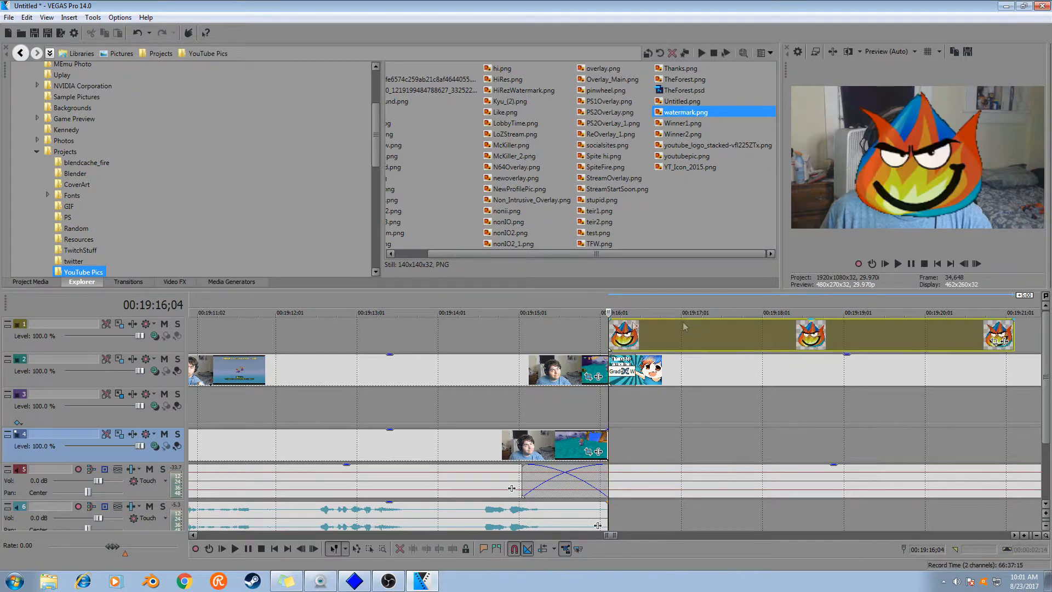
pyautogui.moveTo(1013, 326); pyautogui.dragTo(634, 322)
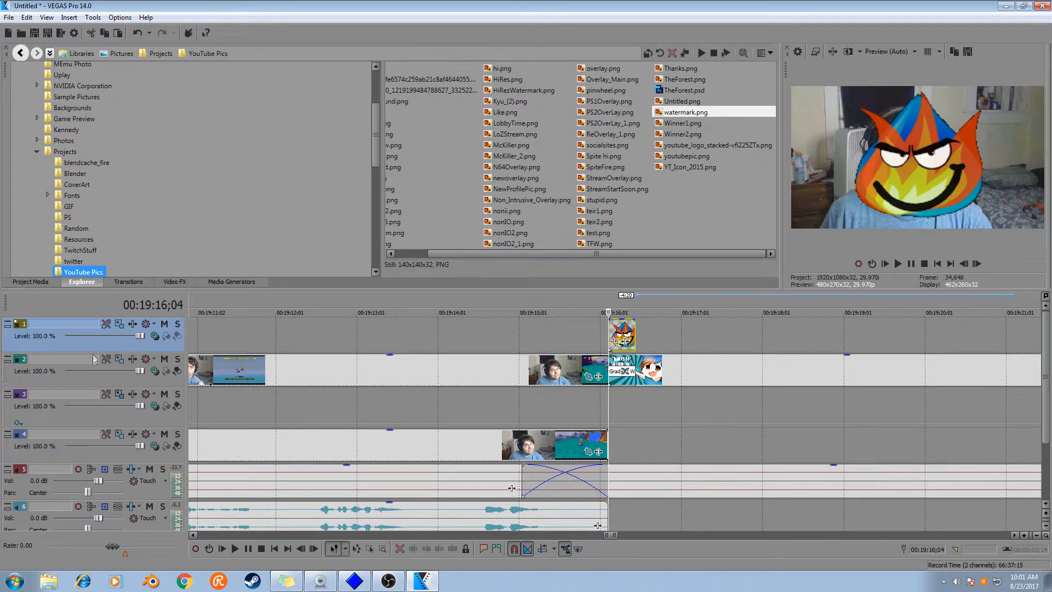
# Move the watermark off the frame's upper right in track 1's Track Motion at 00:19:16;04, to X 2,605 and Y 950
pyautogui.click(119, 325)
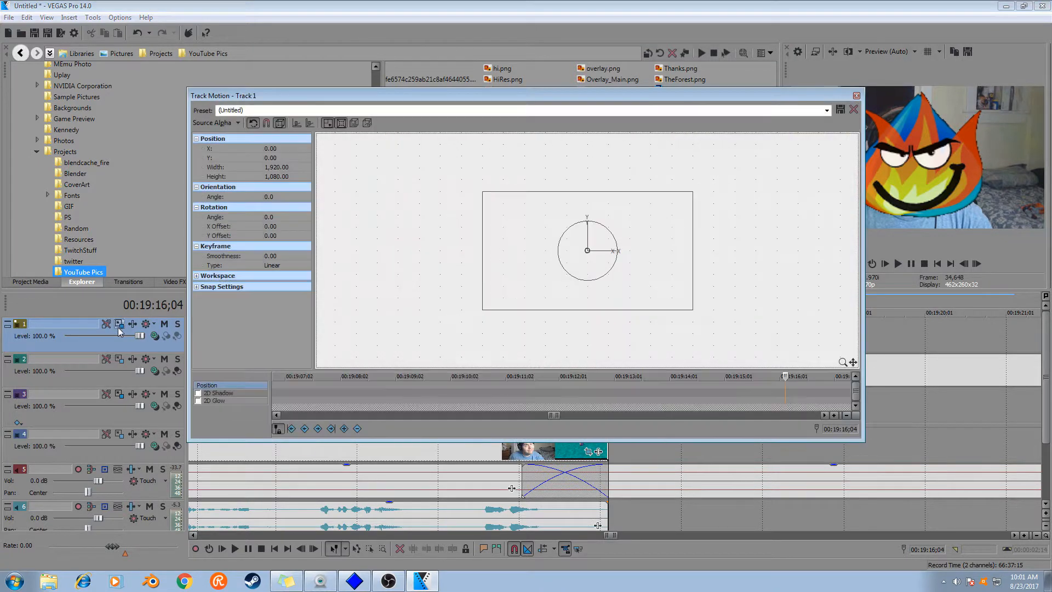
pyautogui.moveTo(548, 258); pyautogui.dragTo(833, 158)
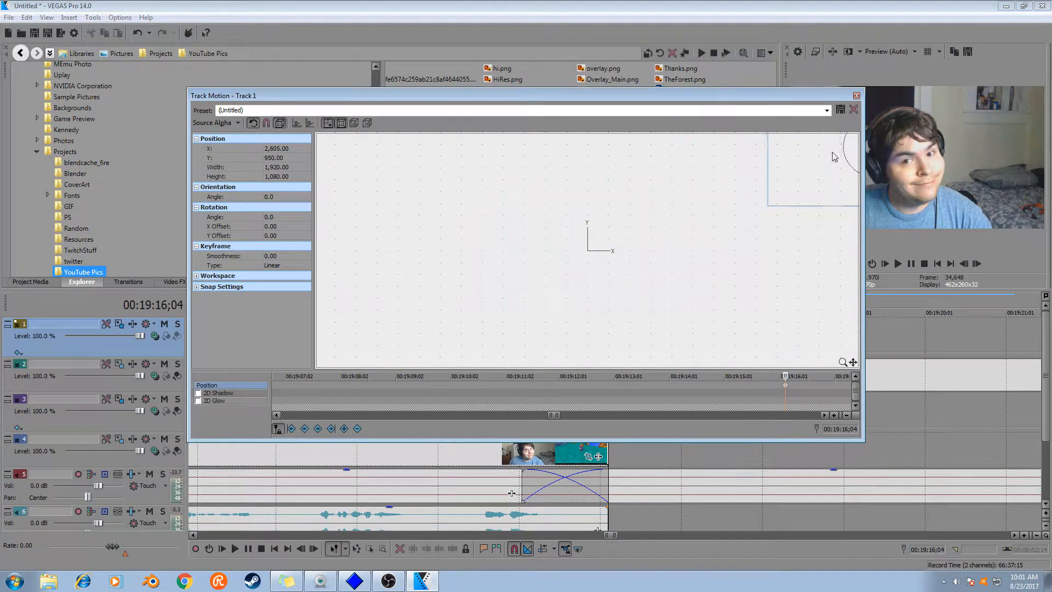
pyautogui.moveTo(373, 96); pyautogui.dragTo(447, 55)
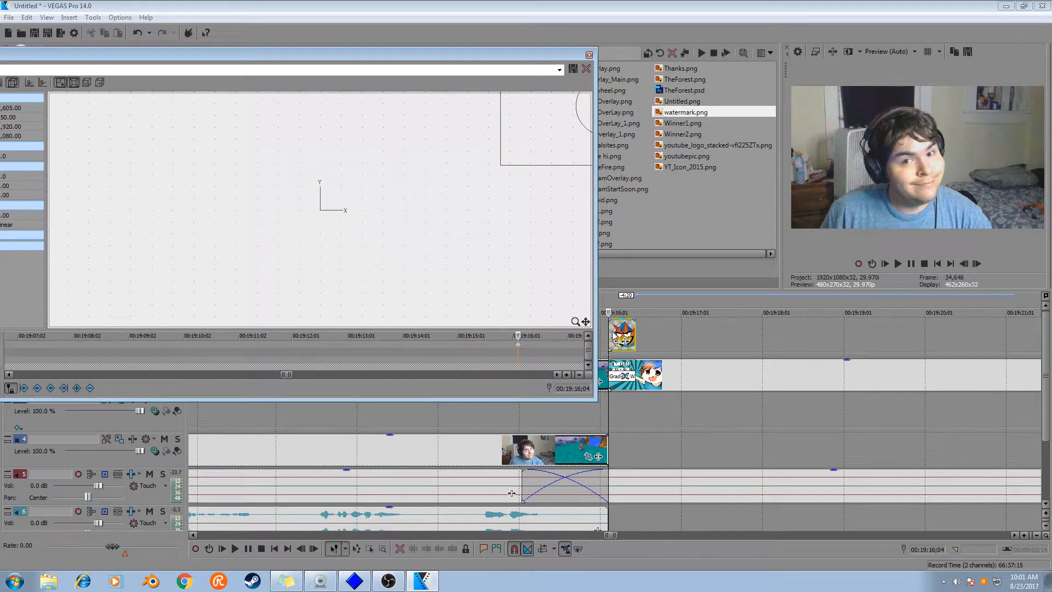
# Apply the Incoming preset as a Track Motion keyframe on track 1 at 00:19:16;06
pyautogui.click(610, 332)
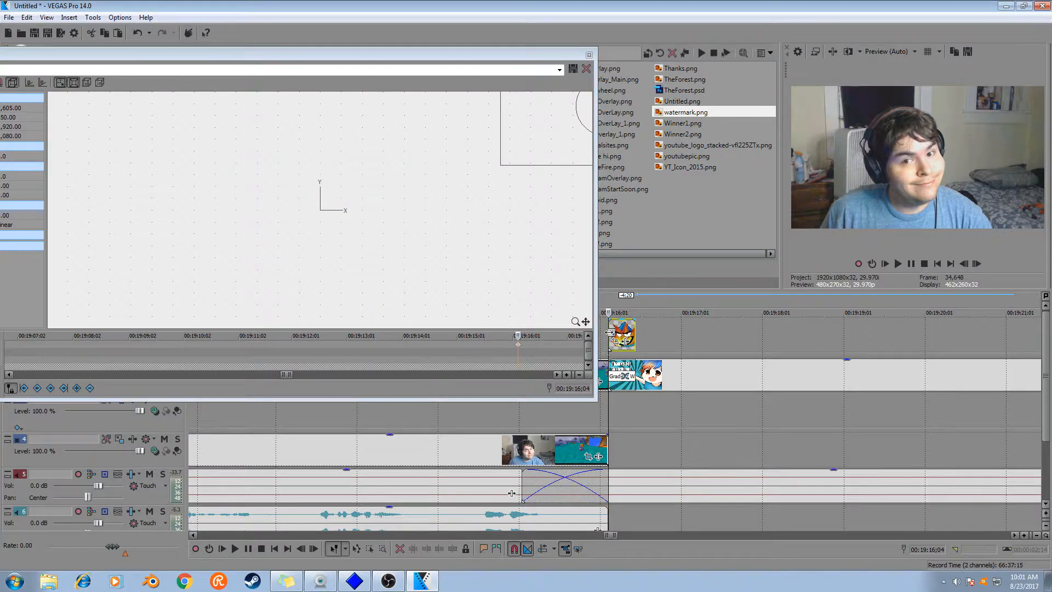
pyautogui.press('Right')
pyautogui.press('Right')
pyautogui.press('Right')
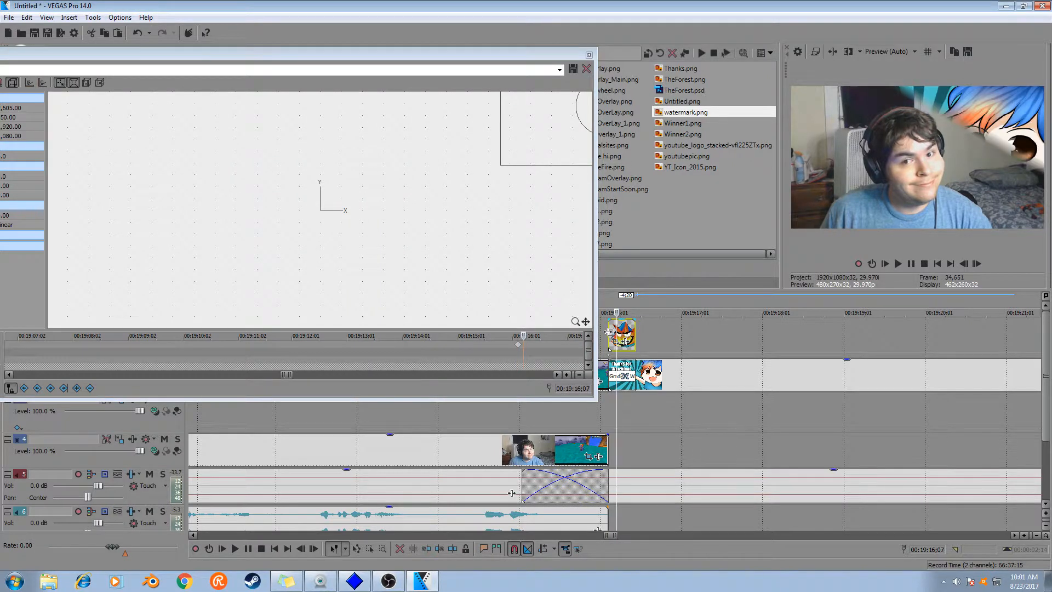
pyautogui.scroll(3, 610, 333)
pyautogui.press('Left')
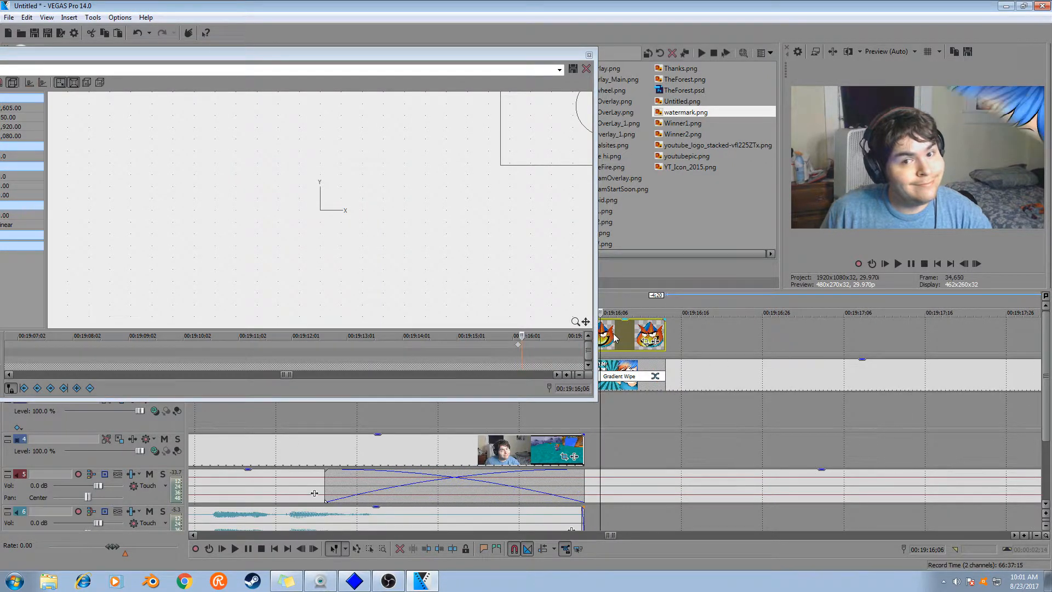
pyautogui.click(393, 59)
pyautogui.moveTo(393, 57); pyautogui.dragTo(594, 11)
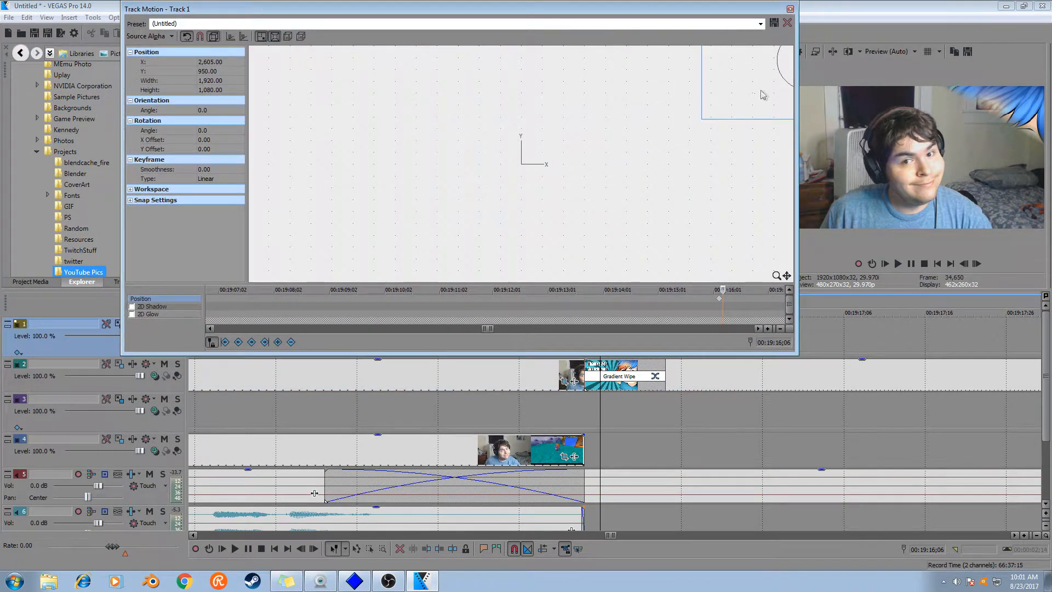
pyautogui.moveTo(796, 125); pyautogui.dragTo(612, 129)
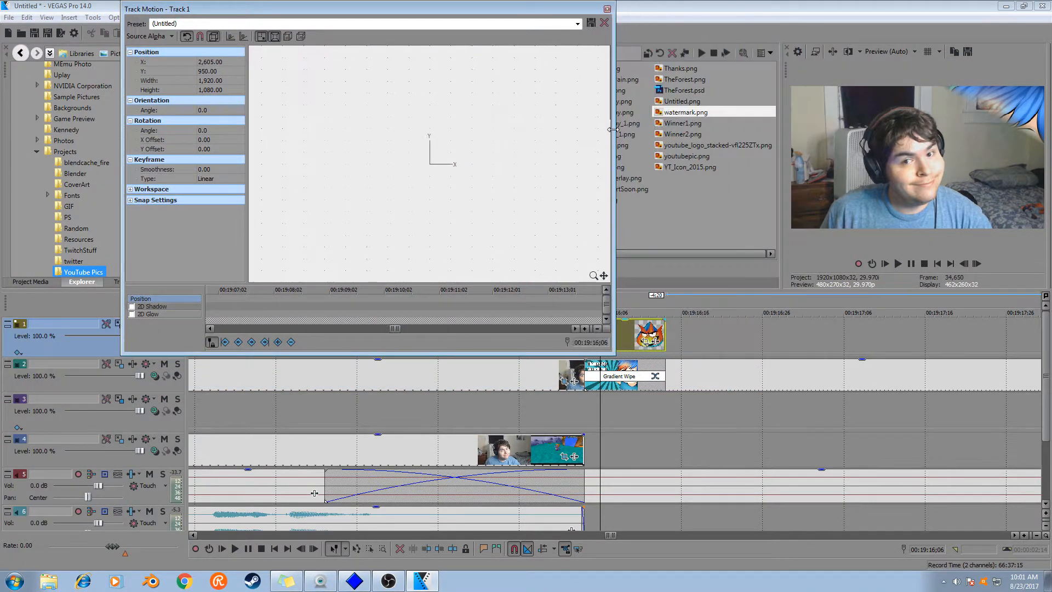
pyautogui.click(577, 24)
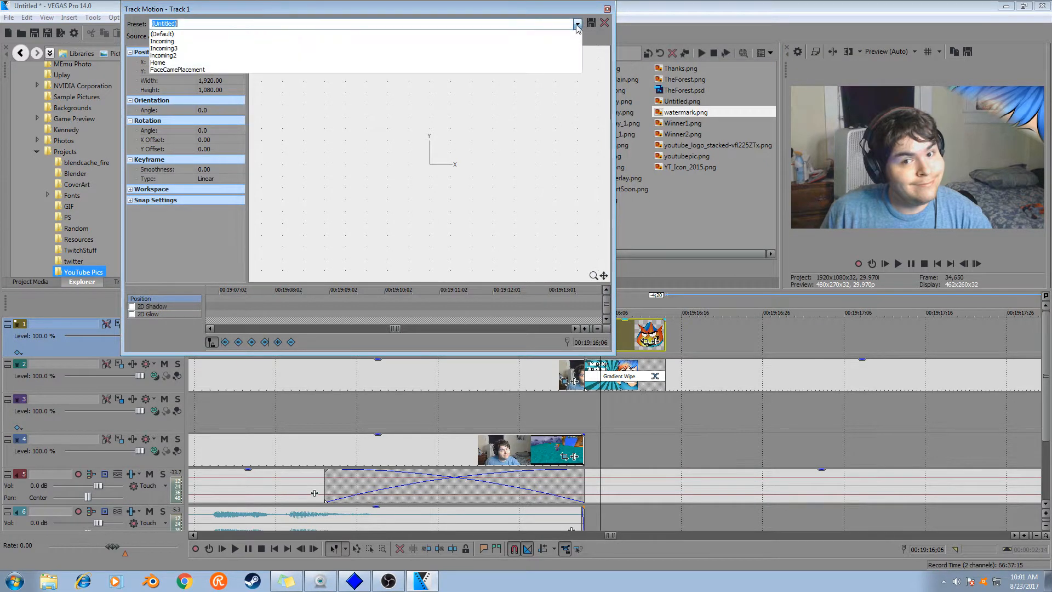
pyautogui.click(184, 41)
pyautogui.moveTo(471, 10); pyautogui.dragTo(354, 39)
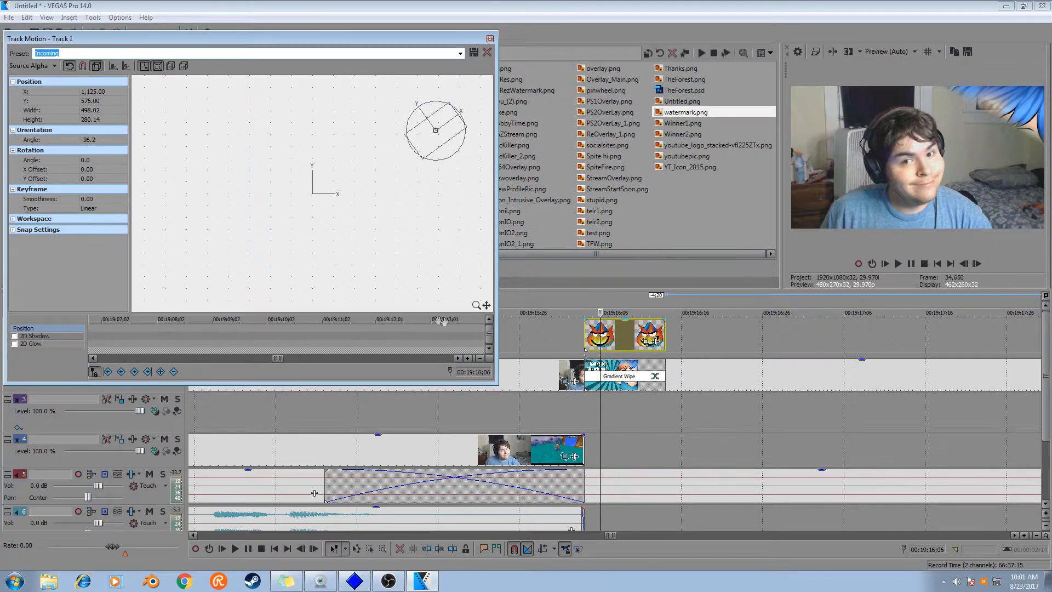
# Advance to 00:19:16;09 and apply the incoming2 preset to track 1's motion
pyautogui.press('space')
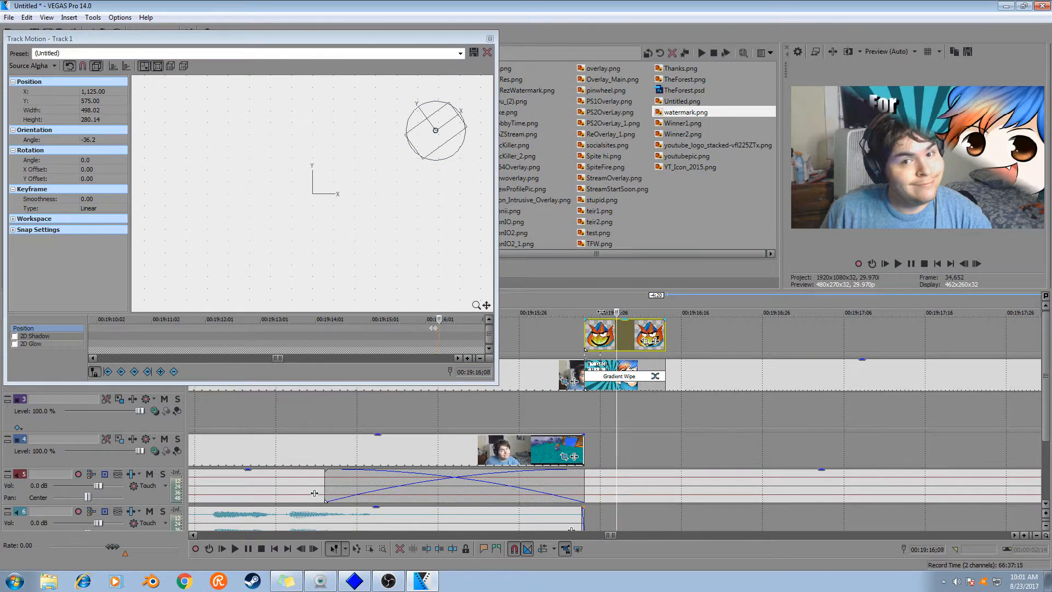
pyautogui.click(460, 54)
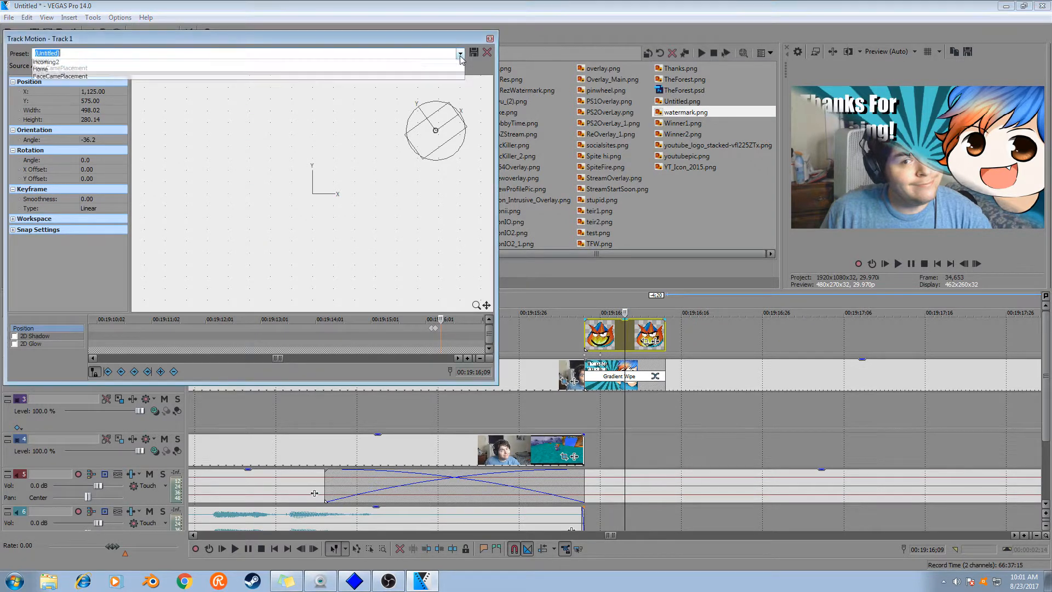
pyautogui.click(113, 85)
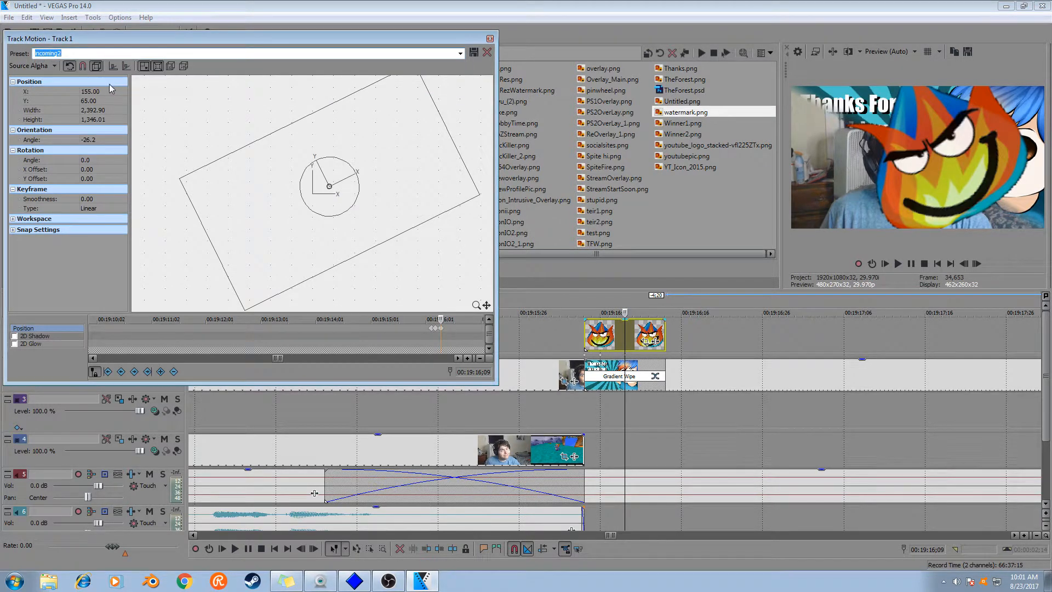
# Apply the Incoming3 preset to track 1's motion at 00:19:16;13 and close Track Motion
pyautogui.click(626, 313)
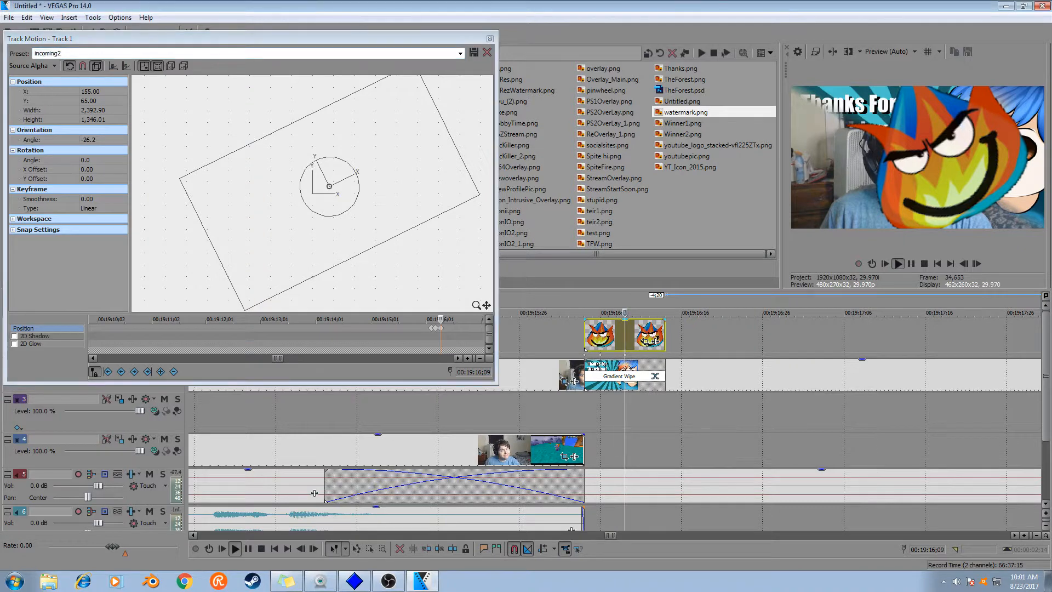
pyautogui.press('space')
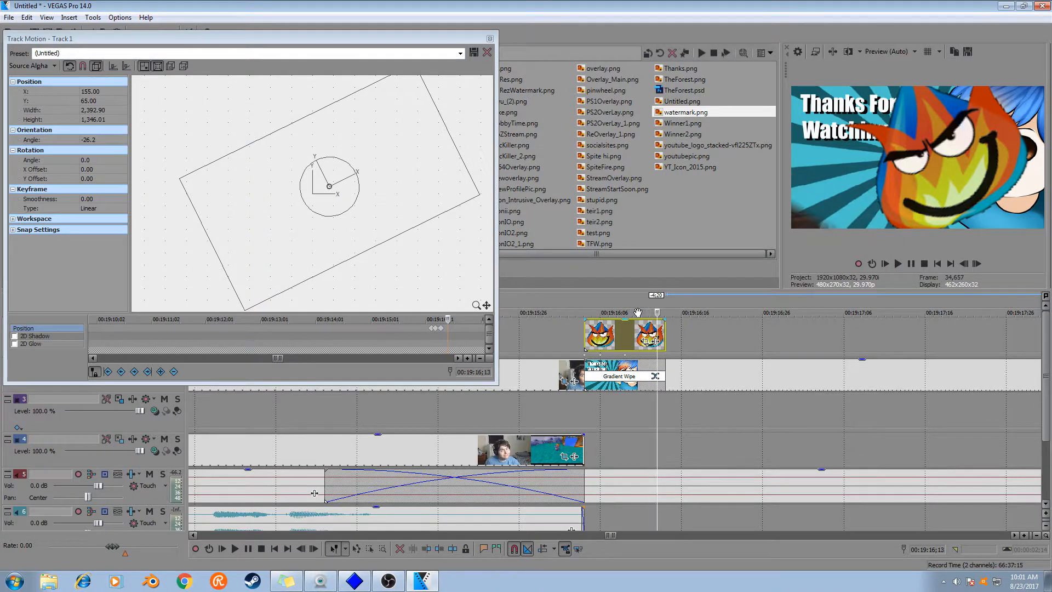
pyautogui.click(460, 53)
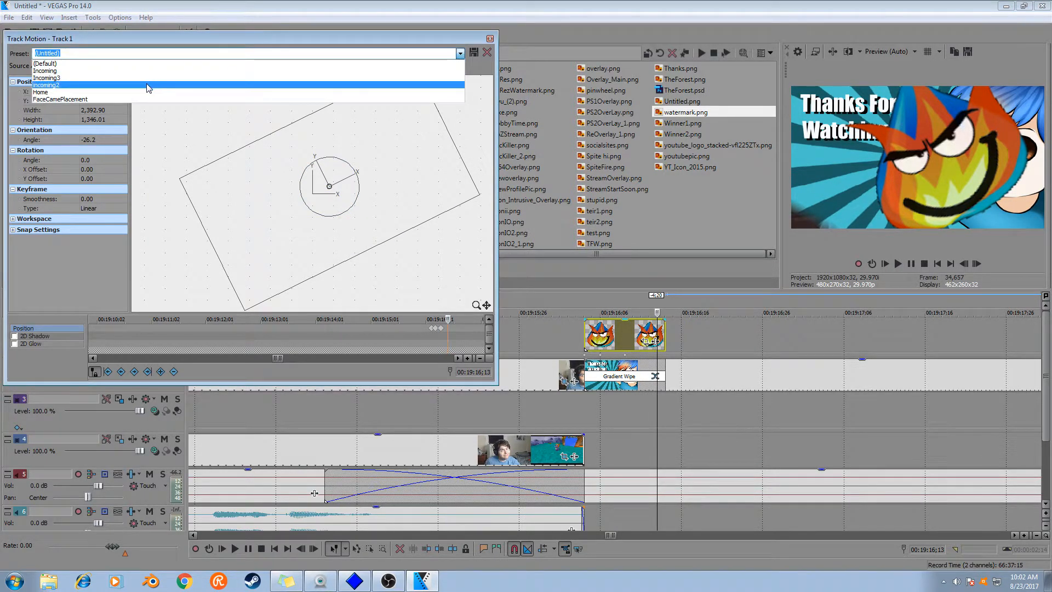
pyautogui.click(146, 85)
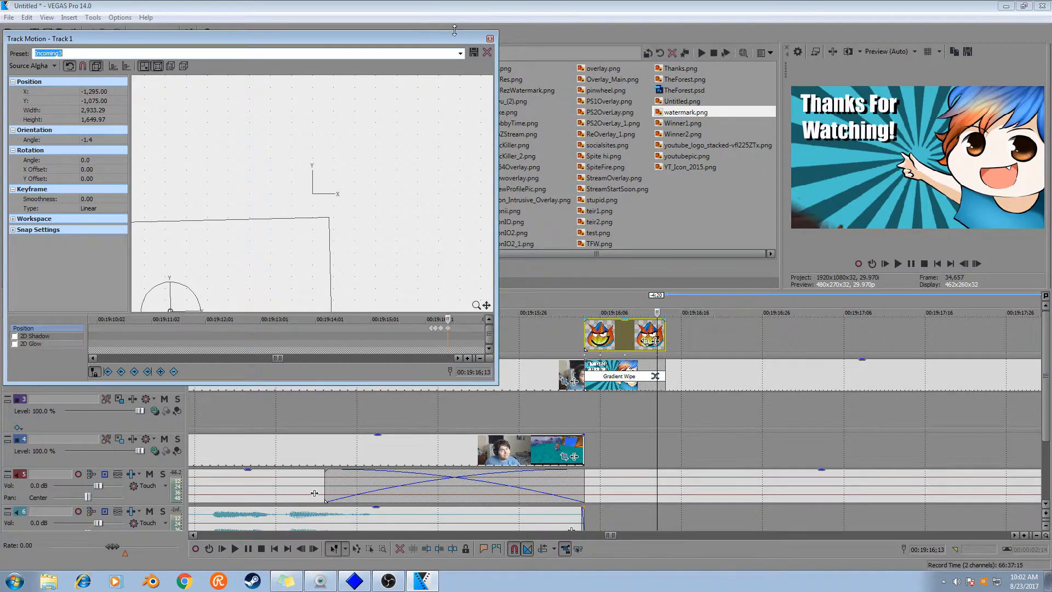
pyautogui.click(490, 39)
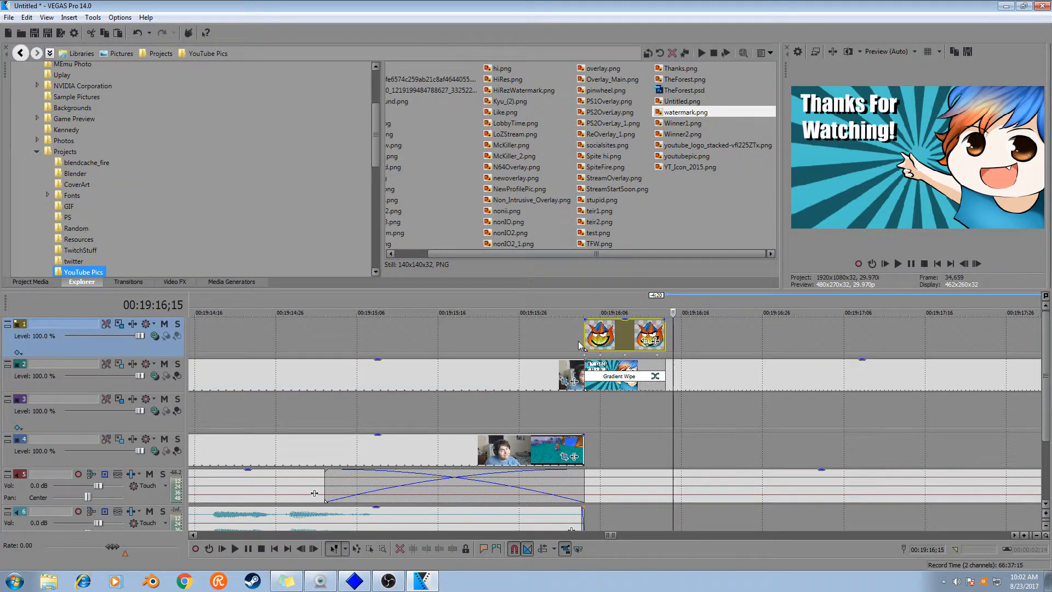
# Preview the watermark sweeping across the frame during the wipe into the end card
pyautogui.click(581, 342)
pyautogui.moveTo(559, 372)
pyautogui.mouseDown()
pyautogui.moveTo(569, 372)
pyautogui.moveTo(560, 368)
pyautogui.mouseUp()
pyautogui.press('space')
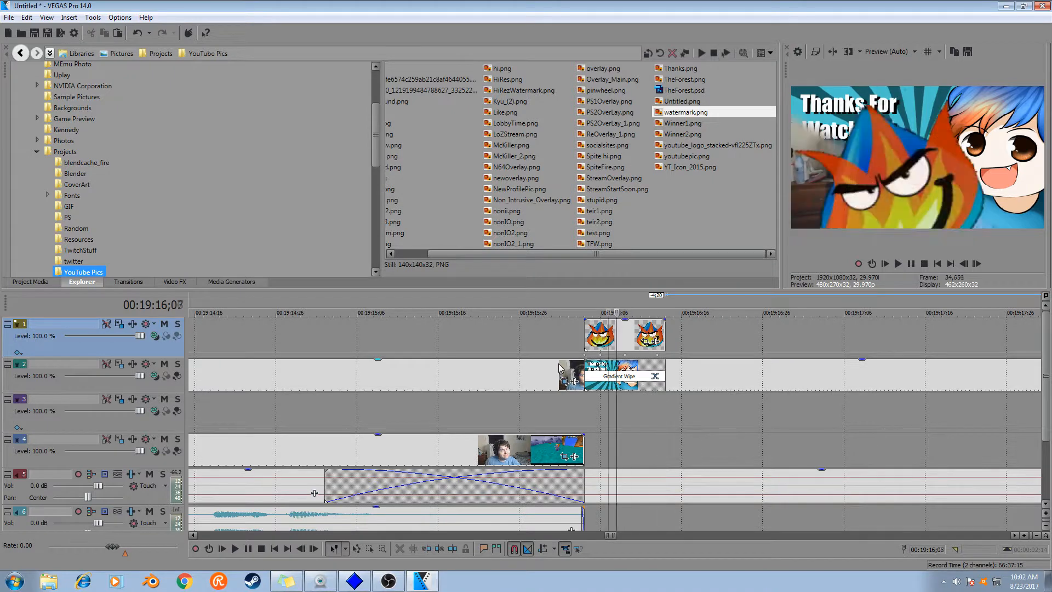
pyautogui.press('space')
pyautogui.press('space')
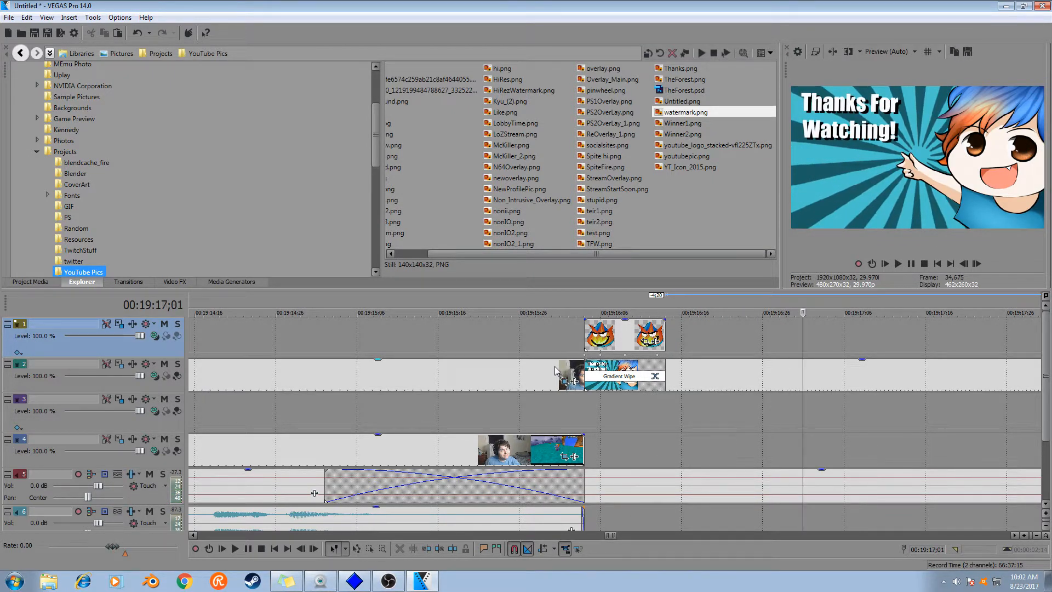
# Review the arrangement of webcam, gameplay, end card and audio clips across the whole project timeline
pyautogui.scroll(-10, 555, 371)
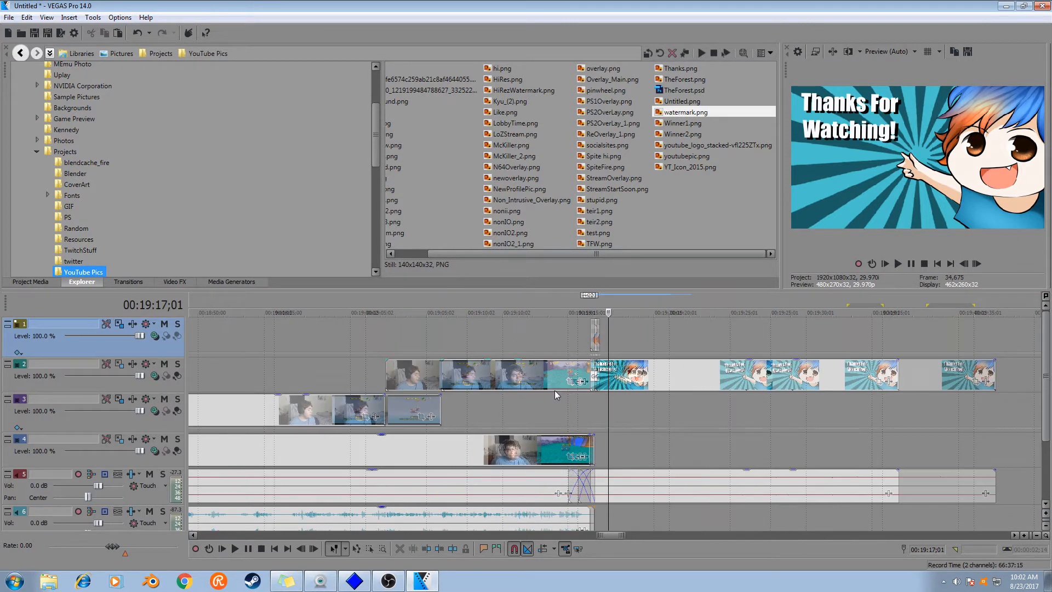
pyautogui.scroll(-3, 554, 390)
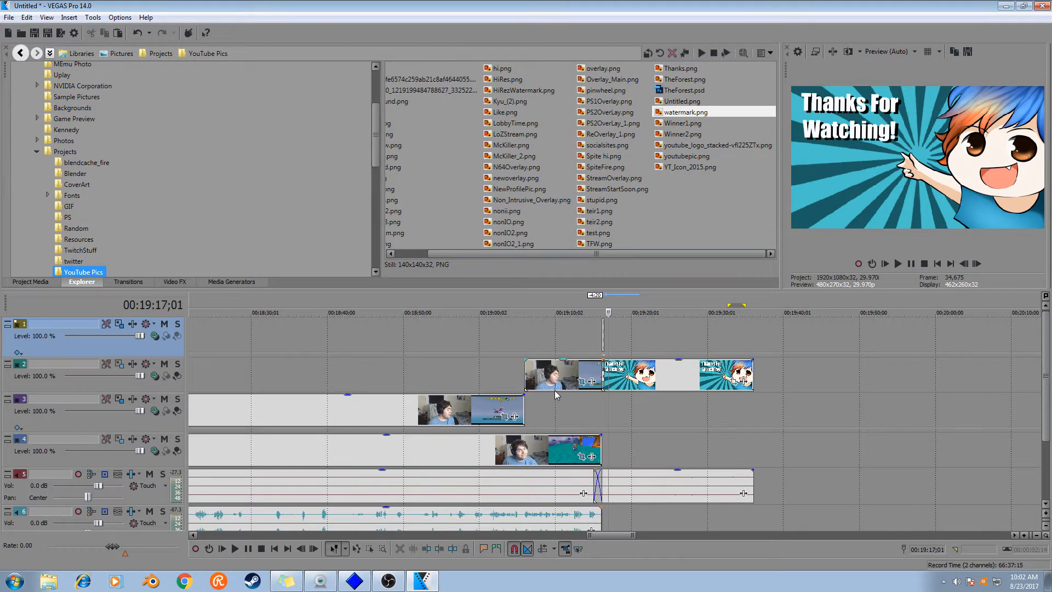
pyautogui.scroll(-4, 554, 389)
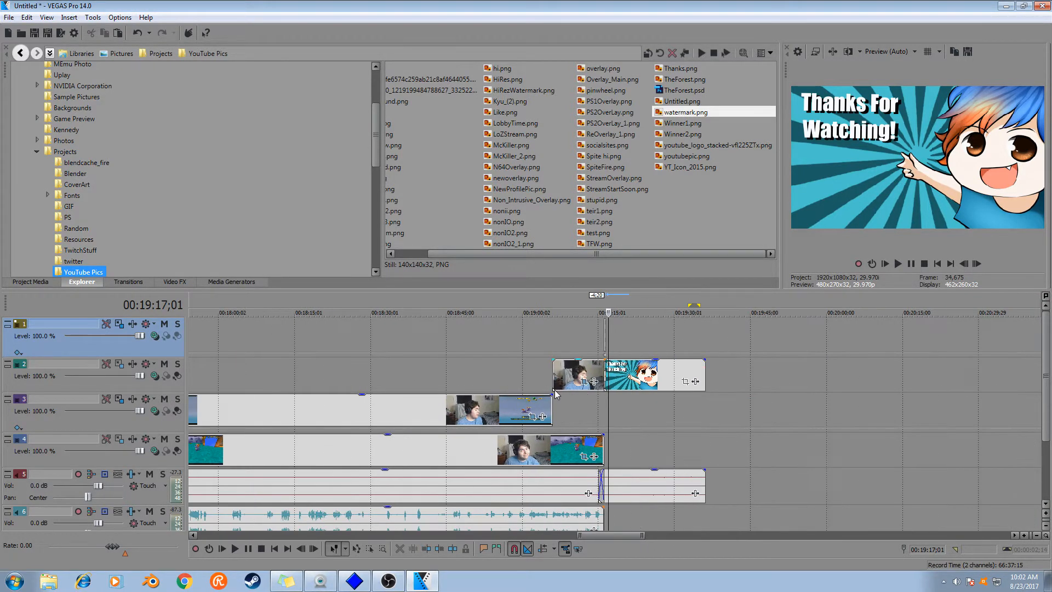
pyautogui.moveTo(525, 534); pyautogui.dragTo(200, 535)
pyautogui.scroll(2, 218, 442)
pyautogui.scroll(-3, 218, 442)
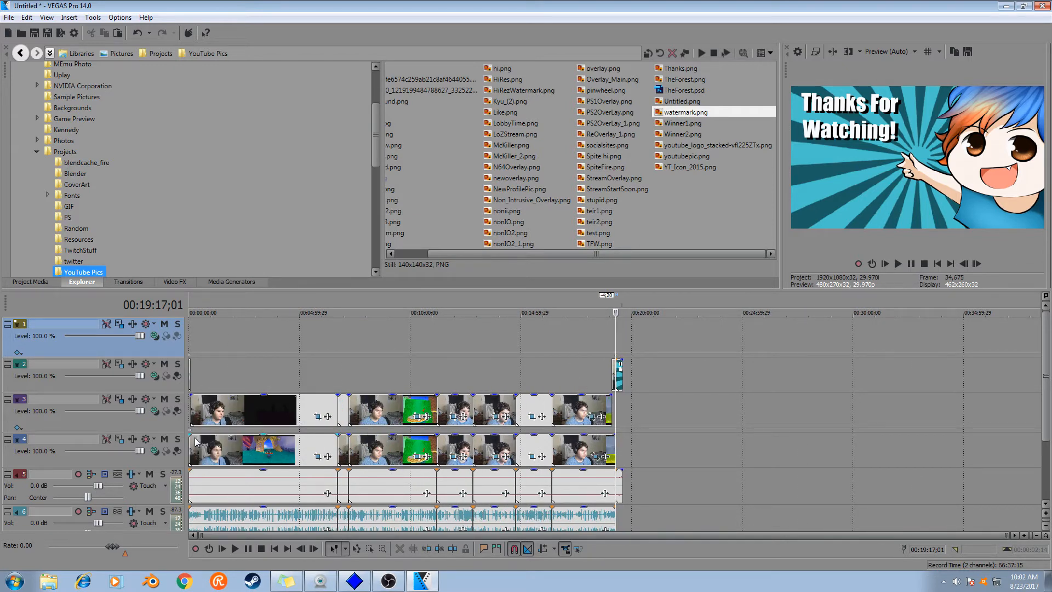
pyautogui.scroll(1, 531, 423)
pyautogui.scroll(2, 530, 423)
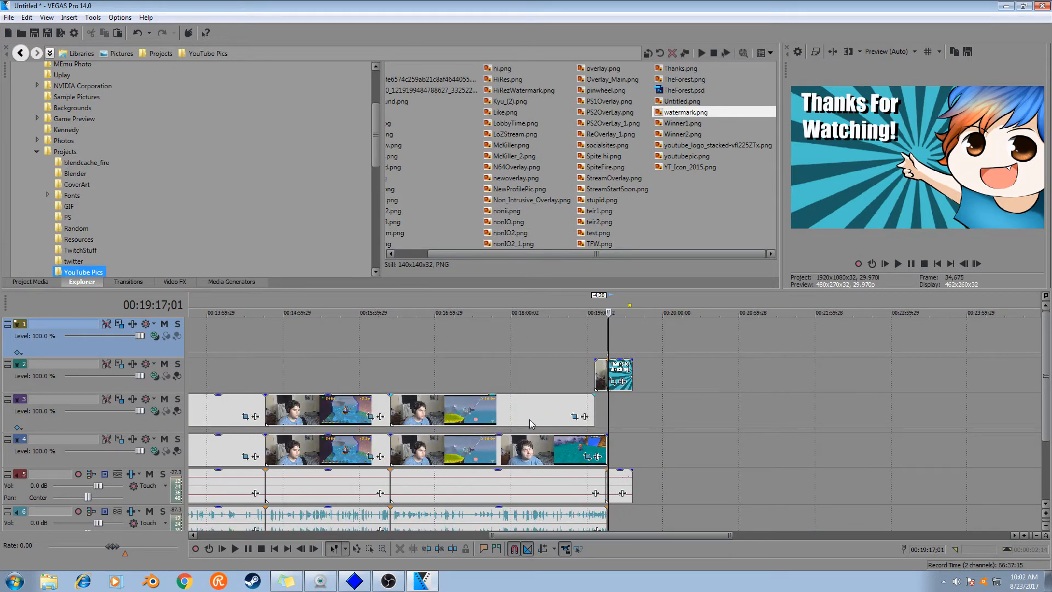